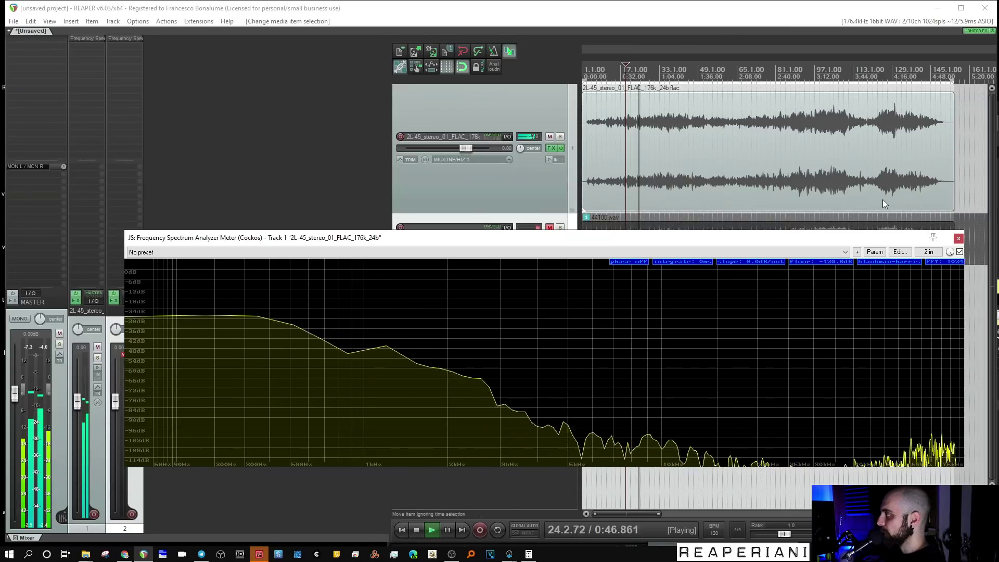
Solo the 44100.wav track and compare its frequency spectrum with track 1's analyzer, closing both analyzers when done.
{"action": "left_click_drag", "start_coordinate": [813, 238], "coordinate": [805, 272]}
{"action": "left_click", "coordinate": [561, 228]}
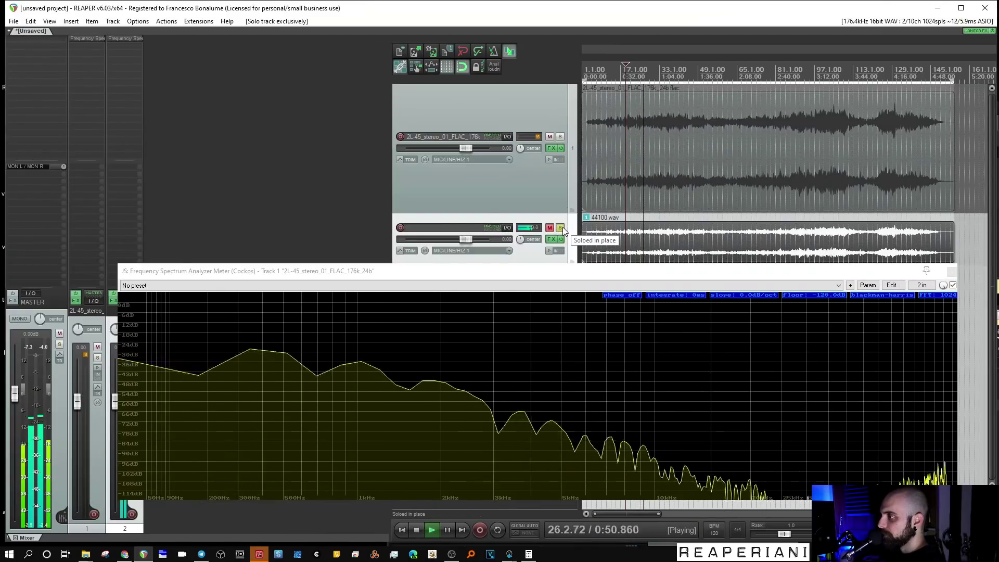
{"action": "left_click", "coordinate": [129, 41]}
{"action": "left_click_drag", "start_coordinate": [434, 151], "coordinate": [353, 199]}
{"action": "left_click_drag", "start_coordinate": [593, 193], "coordinate": [596, 139]}
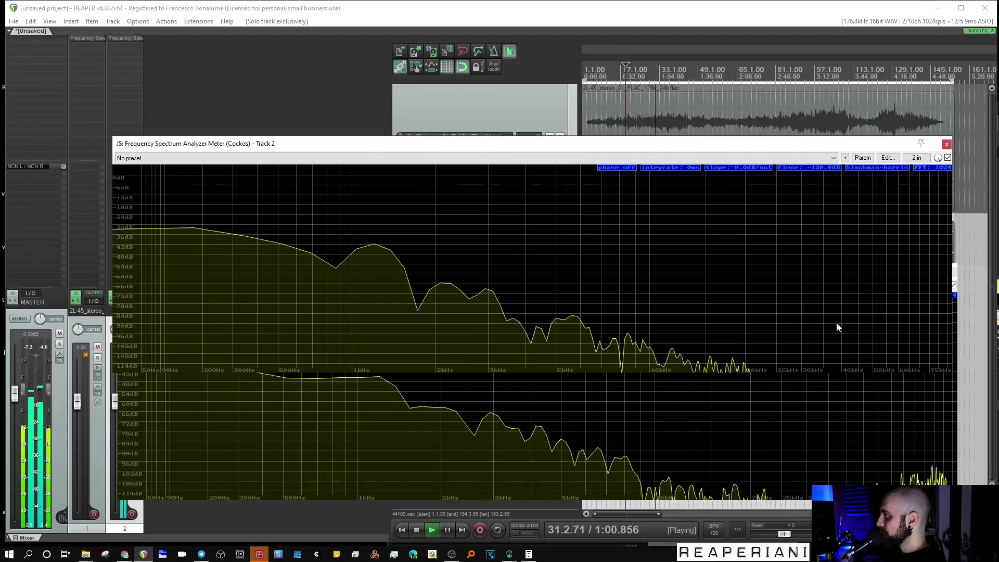
{"action": "left_click", "coordinate": [946, 144]}
{"action": "left_click", "coordinate": [952, 273]}
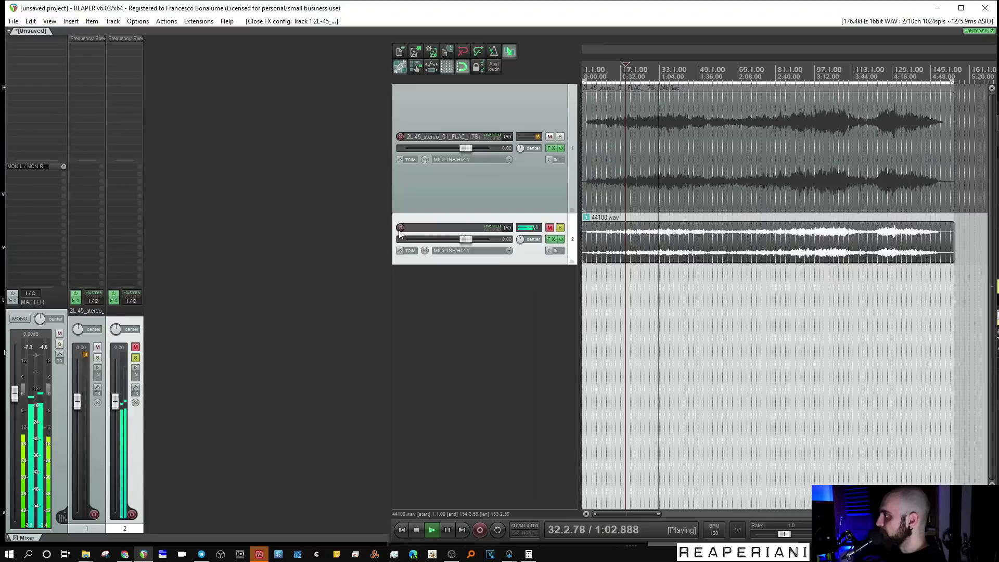
Unsolo and unmute the 44100.wav track, toggle its phase and stop playback.
{"action": "left_click", "coordinate": [135, 357]}
{"action": "left_click", "coordinate": [135, 346]}
{"action": "left_click", "coordinate": [136, 402]}
{"action": "key", "text": "space"}
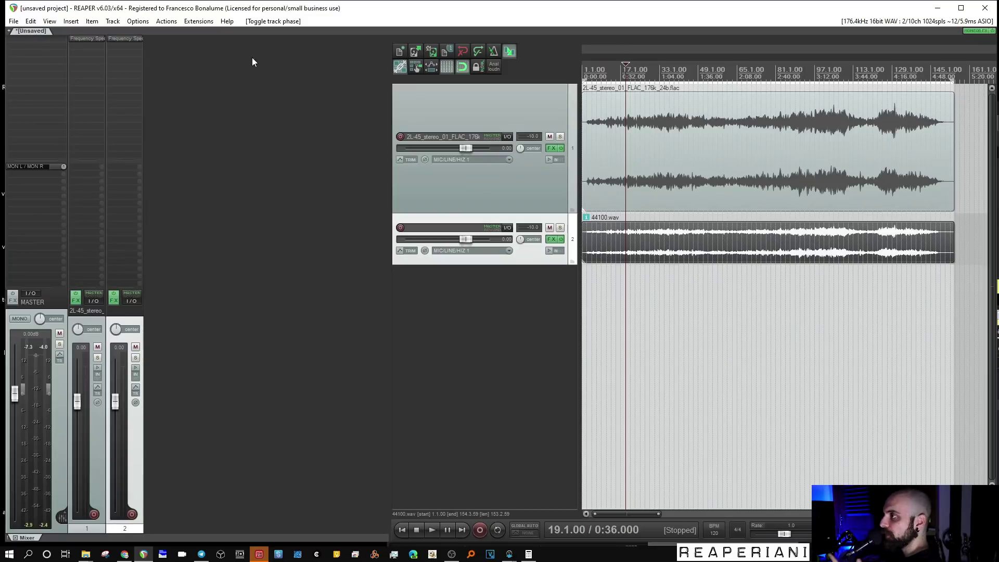
Add the JS: ReEQ effect to track 1 and place its window clear of the mixer.
{"action": "double_click", "coordinate": [87, 46]}
{"action": "type", "text": "REEQ"}
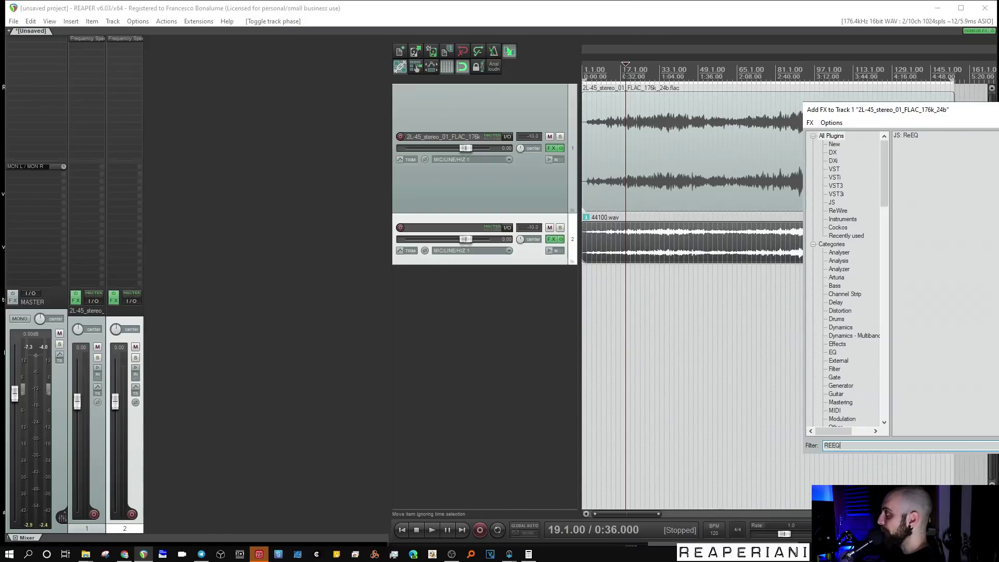
{"action": "double_click", "coordinate": [915, 138]}
{"action": "left_click_drag", "start_coordinate": [323, 34], "coordinate": [652, 73]}
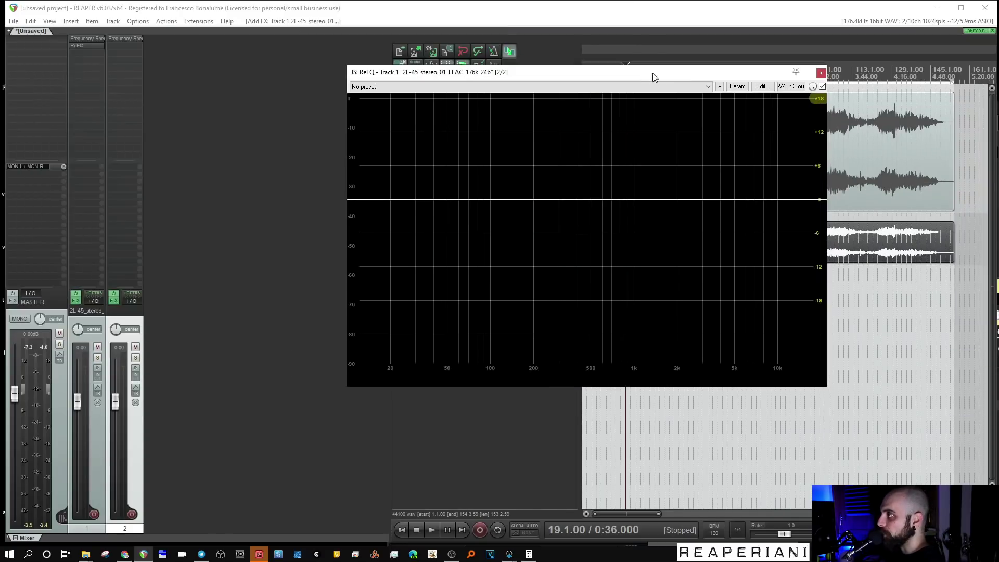
Create a Low Cut band in ReEQ with a 120 dB slope and set its frequency to 17.5 kHz.
{"action": "right_click", "coordinate": [653, 202]}
{"action": "mouse_move", "coordinate": [685, 246]}
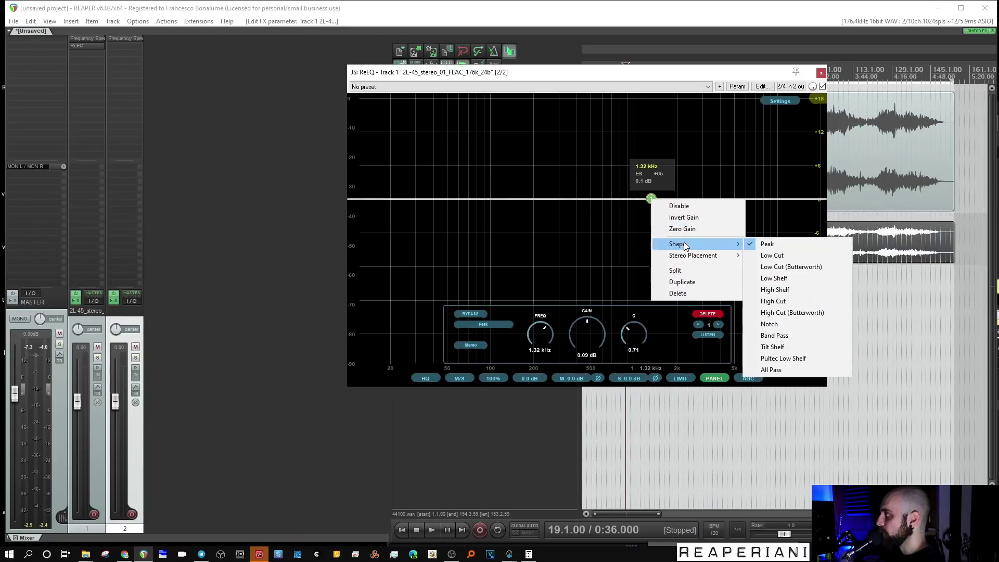
{"action": "left_click", "coordinate": [770, 258]}
{"action": "right_click", "coordinate": [651, 199]}
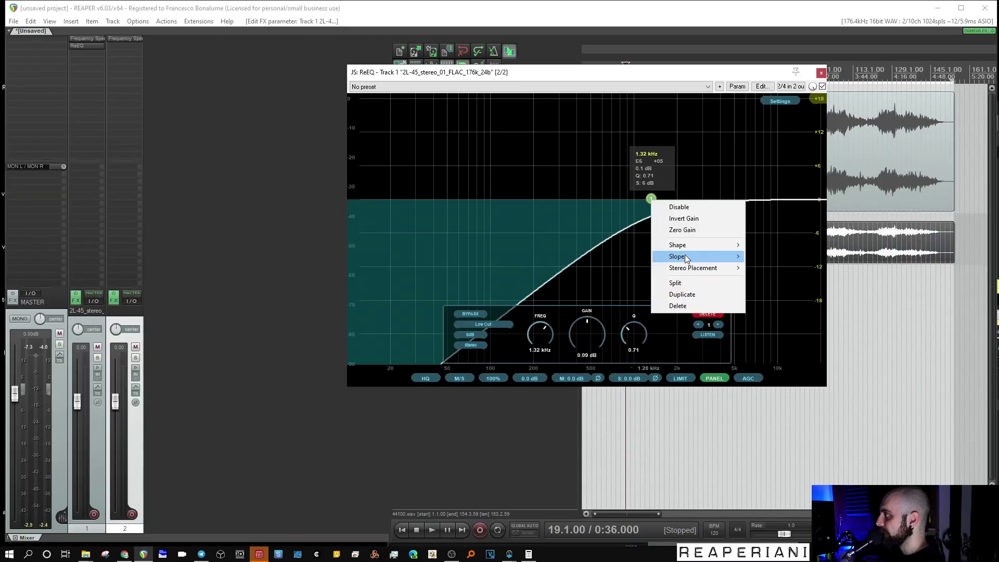
{"action": "left_click", "coordinate": [771, 360]}
{"action": "left_click_drag", "start_coordinate": [553, 337], "coordinate": [540, 202]}
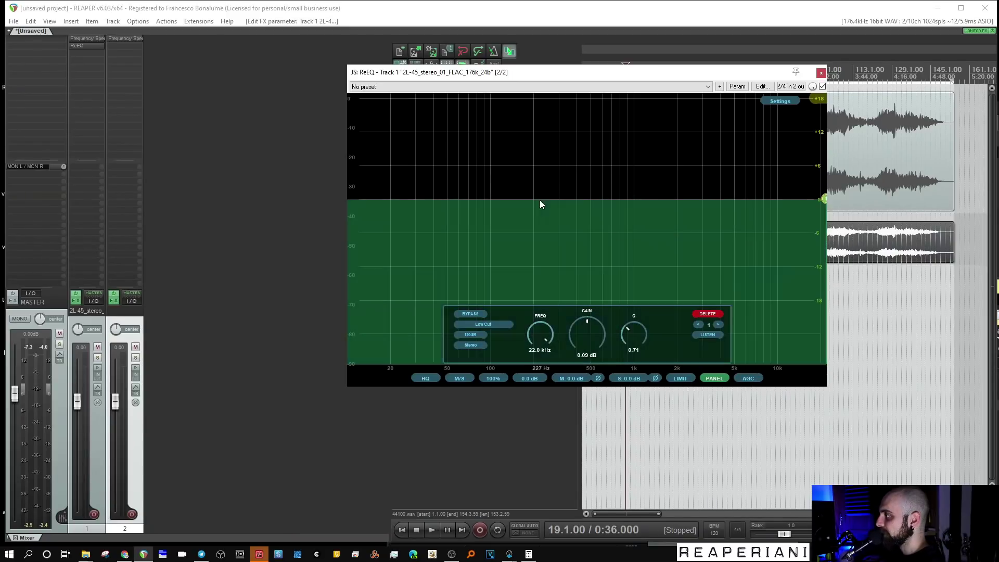
{"action": "left_click_drag", "start_coordinate": [540, 334], "coordinate": [541, 339]}
Start playback, move ReEQ ahead of the Frequency Spectrum Analyzer Meter on track 1 and show both effects side by side.
{"action": "key", "text": "space"}
{"action": "left_click", "coordinate": [82, 42]}
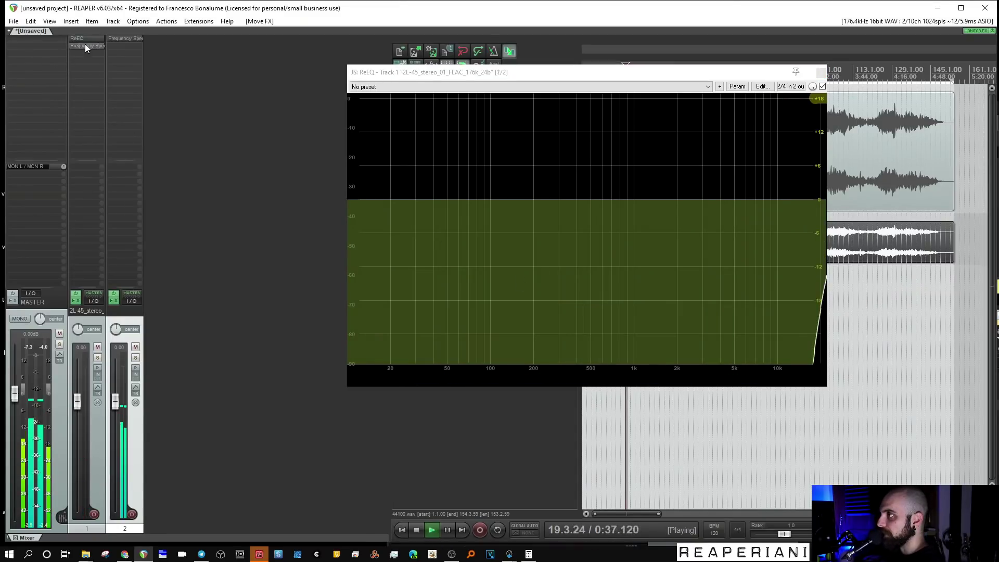
{"action": "left_click", "coordinate": [85, 45]}
{"action": "left_click", "coordinate": [470, 144]}
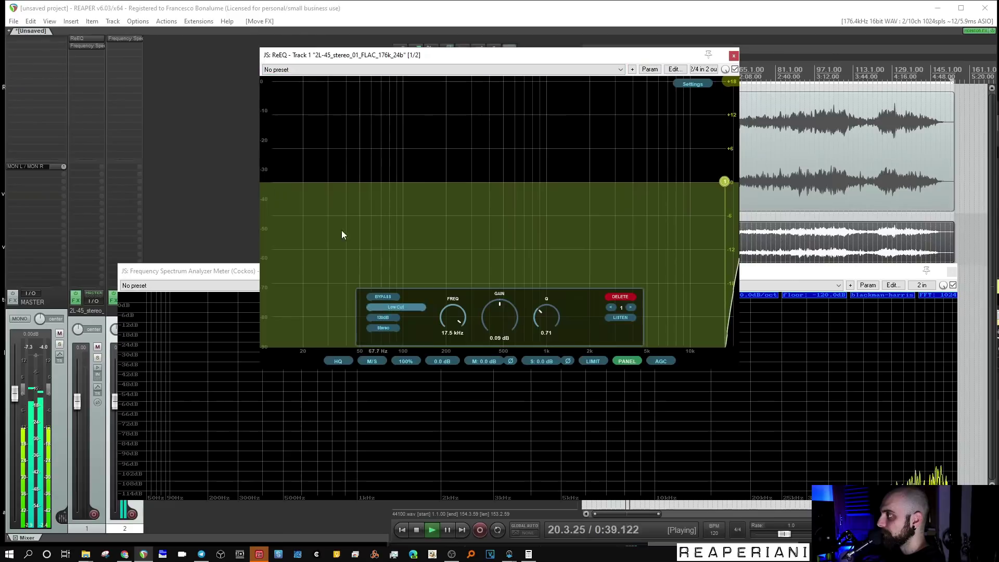
{"action": "left_click_drag", "start_coordinate": [160, 273], "coordinate": [200, 267]}
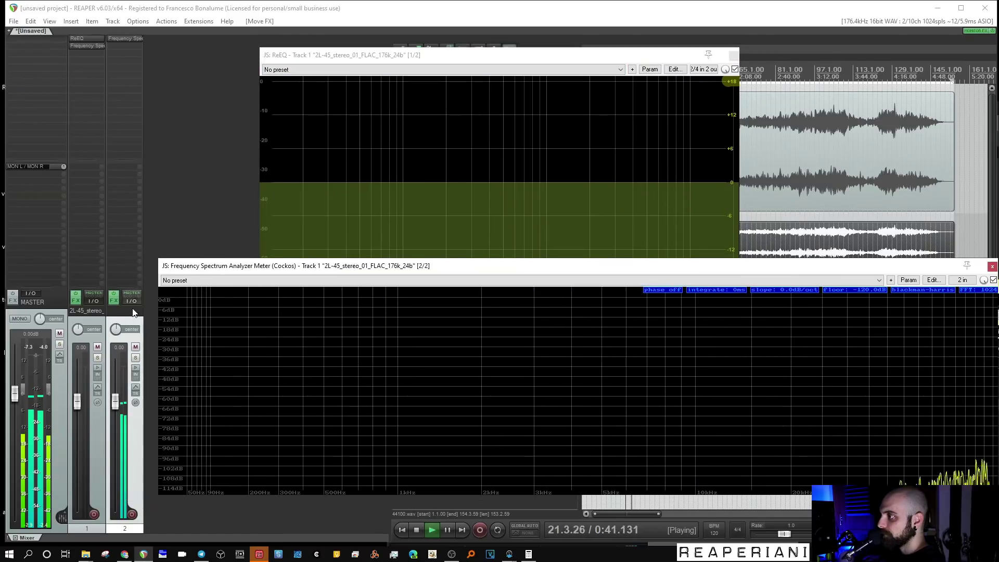
Mute the 44100.wav track and raise ReEQ's output gain to +28.0 dB.
{"action": "left_click", "coordinate": [134, 347]}
{"action": "left_click", "coordinate": [267, 236]}
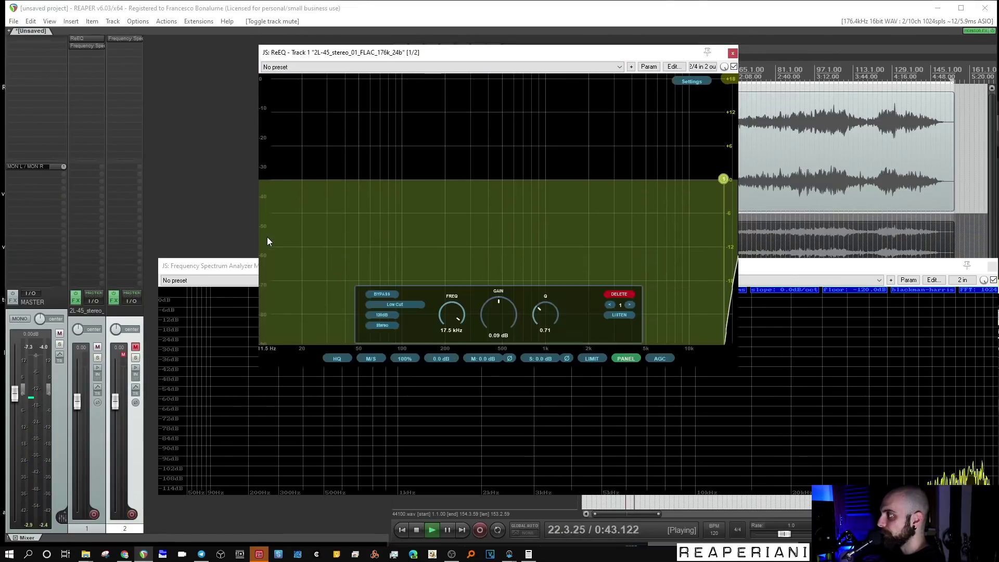
{"action": "left_click_drag", "start_coordinate": [432, 366], "coordinate": [460, 59]}
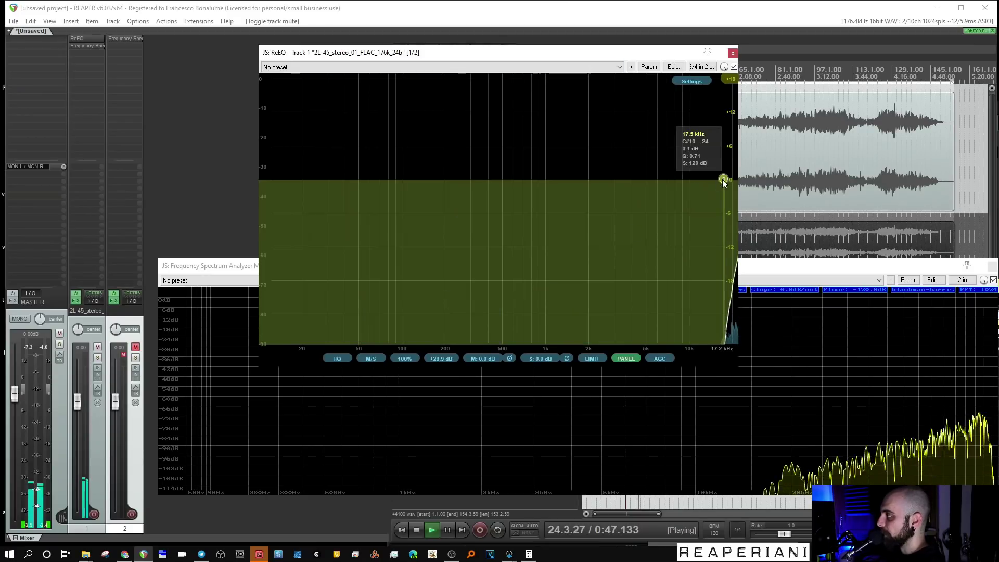
Raise the low cut frequency to the upper end of the EQ graph and bring the spectrum analyzer into full view.
{"action": "mouse_move", "coordinate": [528, 279]}
{"action": "left_click_drag", "start_coordinate": [465, 321], "coordinate": [459, 317]}
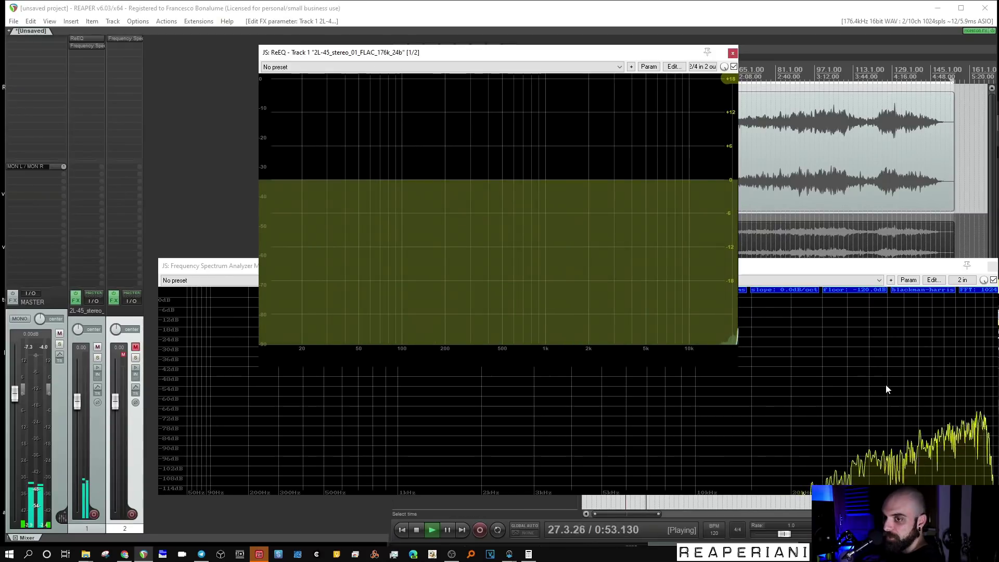
{"action": "left_click_drag", "start_coordinate": [864, 270], "coordinate": [864, 199]}
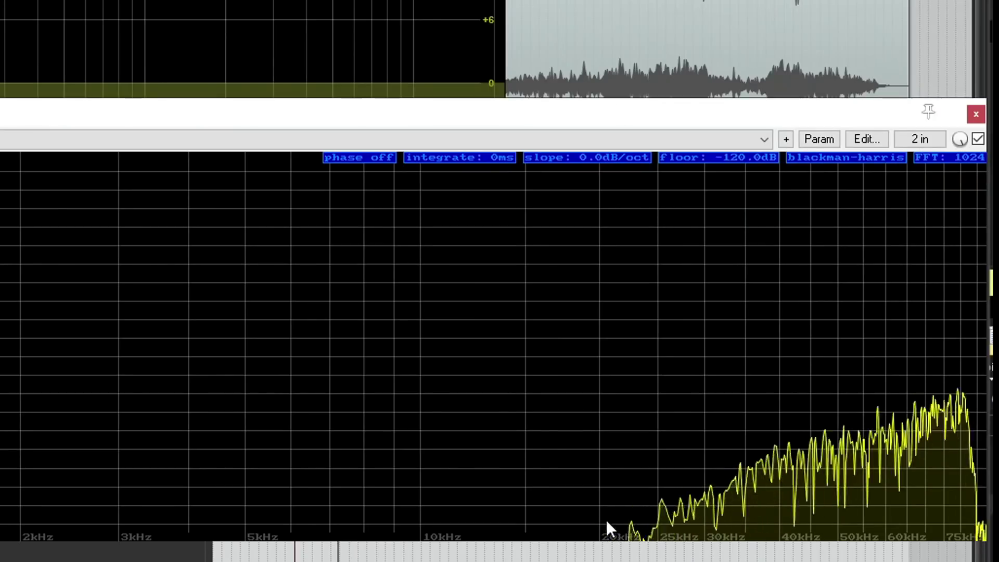
Render track 1's effects onto its audio item as a new take and normalize the result.
{"action": "right_click", "coordinate": [575, 7]}
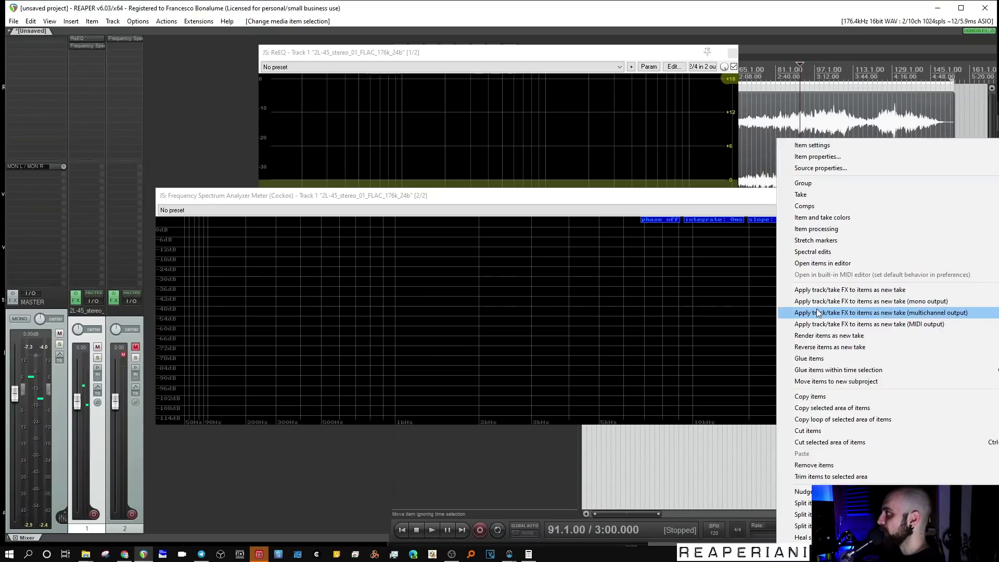
{"action": "left_click", "coordinate": [820, 290]}
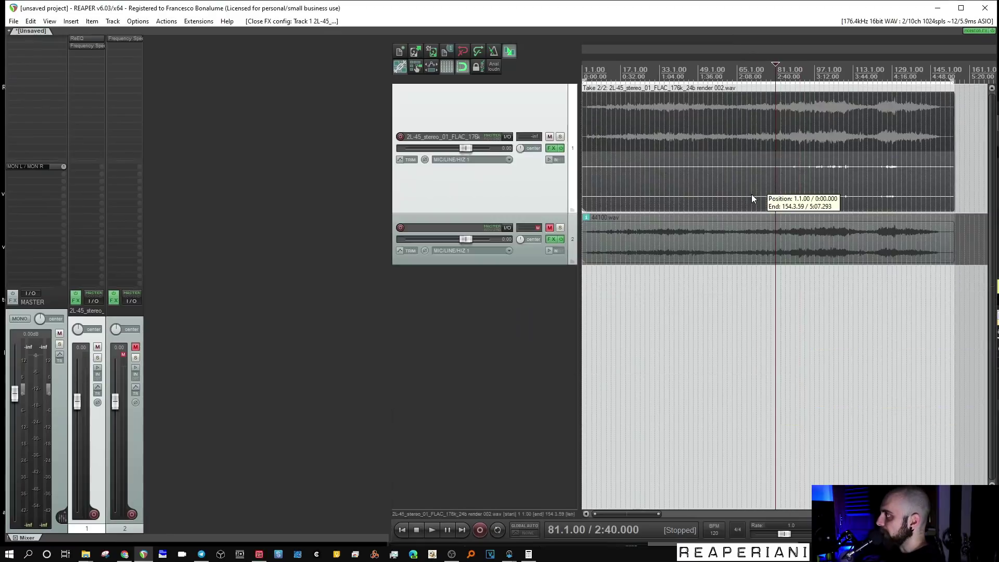
{"action": "left_click", "coordinate": [751, 198]}
{"action": "left_click", "coordinate": [732, 192]}
{"action": "key", "text": "ctrl+shift+n"}
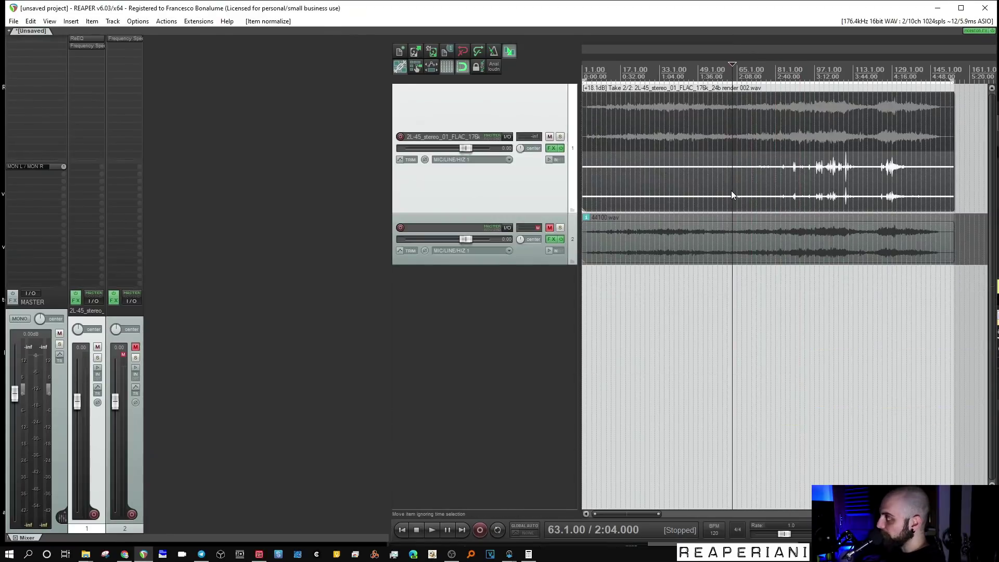
Audition the normalized take around 2:32 with track 1's effects bypassed and its volume lowered, stopping playback when done.
{"action": "left_click", "coordinate": [765, 190]}
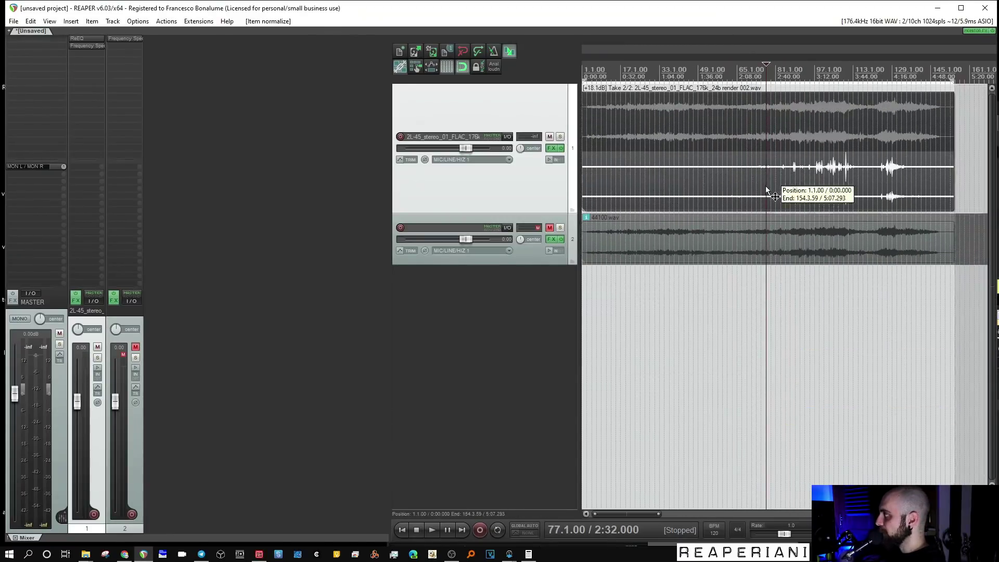
{"action": "key", "text": "space"}
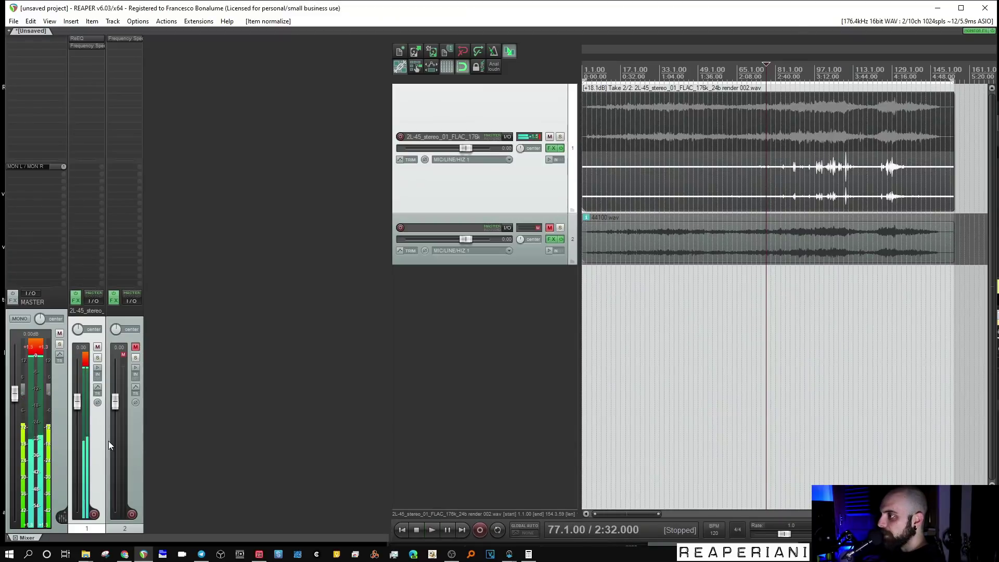
{"action": "left_click", "coordinate": [752, 183]}
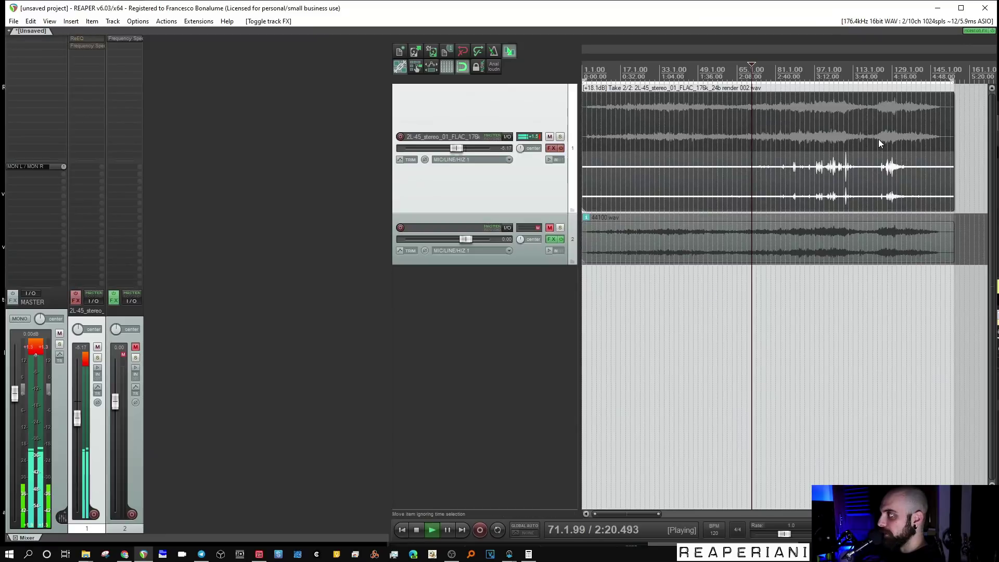
{"action": "left_click", "coordinate": [793, 170]}
{"action": "key", "text": "space"}
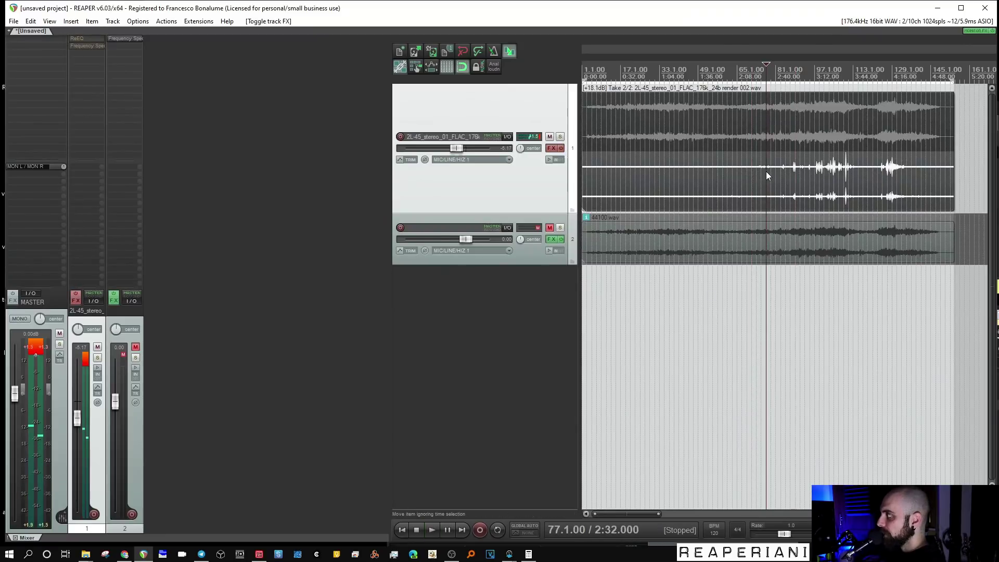
Set the rendered take's playback rate to 0.25 with pitch preservation turned off.
{"action": "double_click", "coordinate": [766, 170]}
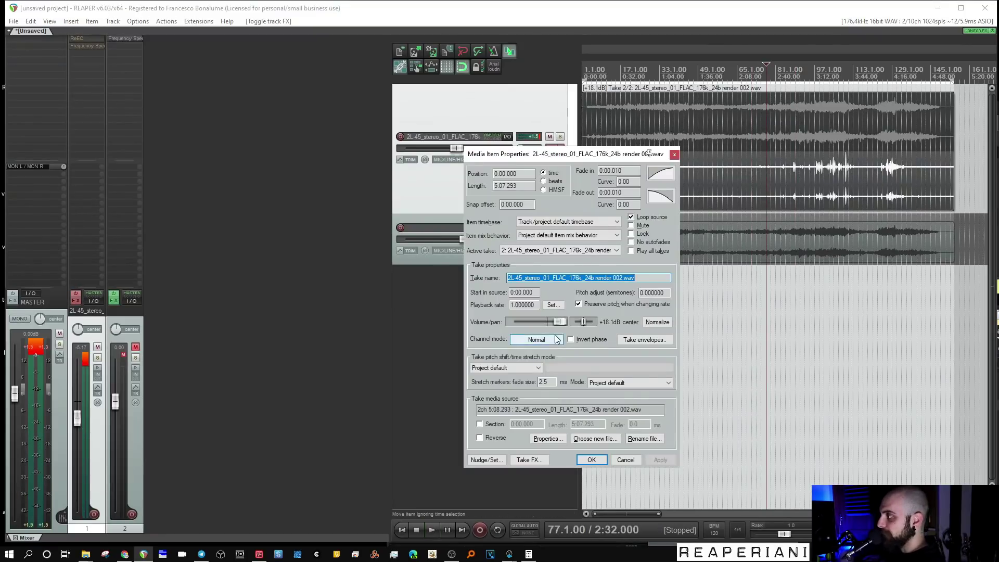
{"action": "type", "text": "0.25"}
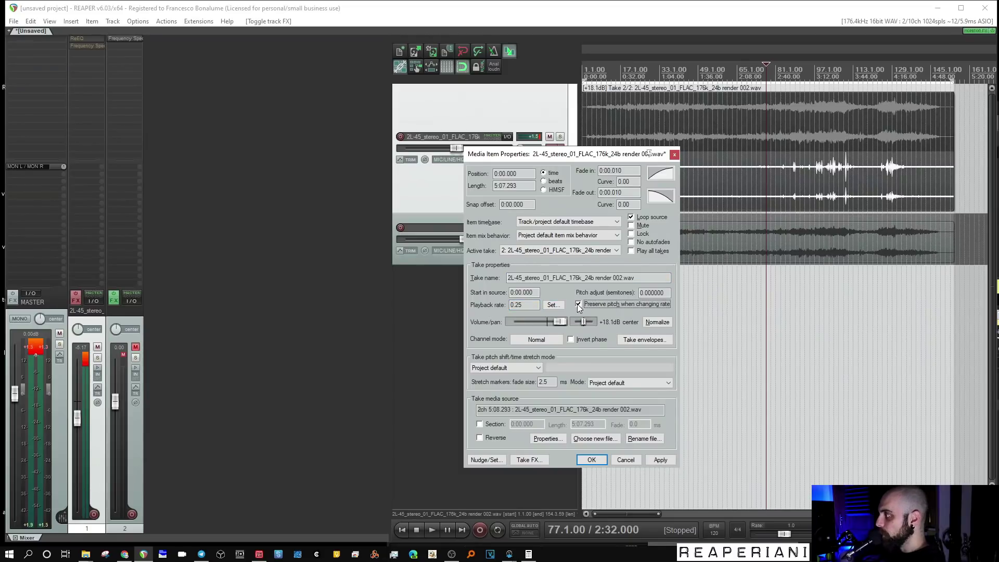
{"action": "left_click", "coordinate": [660, 459]}
{"action": "left_click", "coordinate": [593, 461]}
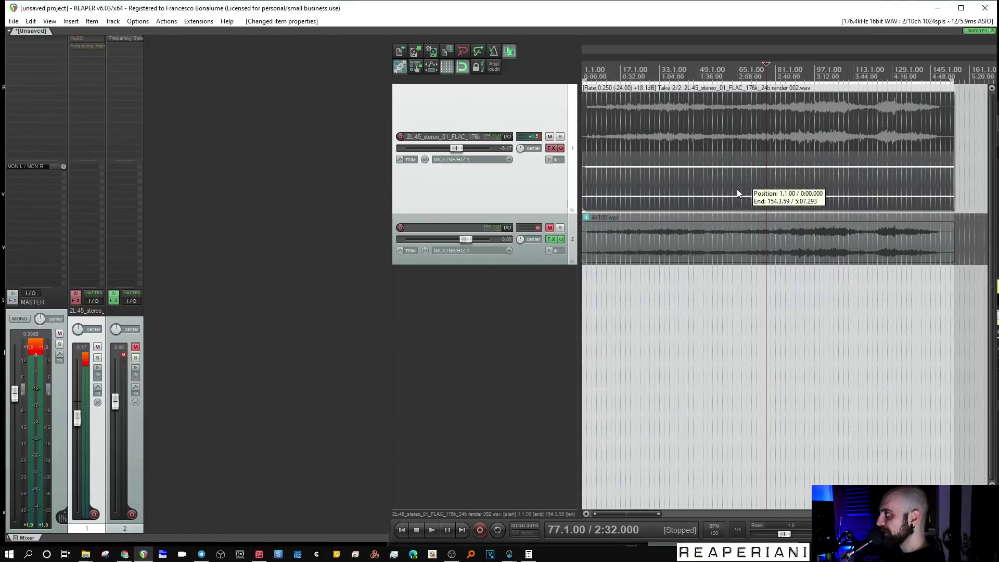
Extend the end of the slowed-down item to about 20:33 to include the whole take.
{"action": "scroll", "coordinate": [673, 192], "scroll_direction": "down", "scroll_amount": 5}
{"action": "left_click_drag", "start_coordinate": [647, 190], "coordinate": [849, 190]}
{"action": "left_click", "coordinate": [758, 181]}
{"action": "left_click", "coordinate": [749, 176]}
Play the slowed-down take from 12:52 while raising track 1's volume above 0 dB, and inspect the waveform.
{"action": "scroll", "coordinate": [749, 176], "scroll_direction": "up", "scroll_amount": 5}
{"action": "left_click", "coordinate": [789, 176]}
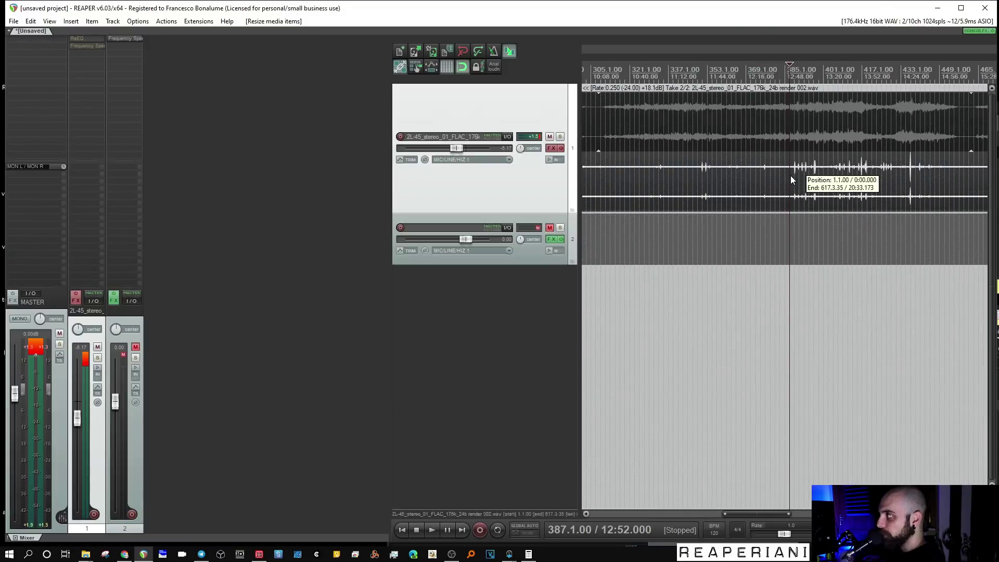
{"action": "key", "text": "space"}
{"action": "left_click_drag", "start_coordinate": [77, 420], "coordinate": [76, 386]}
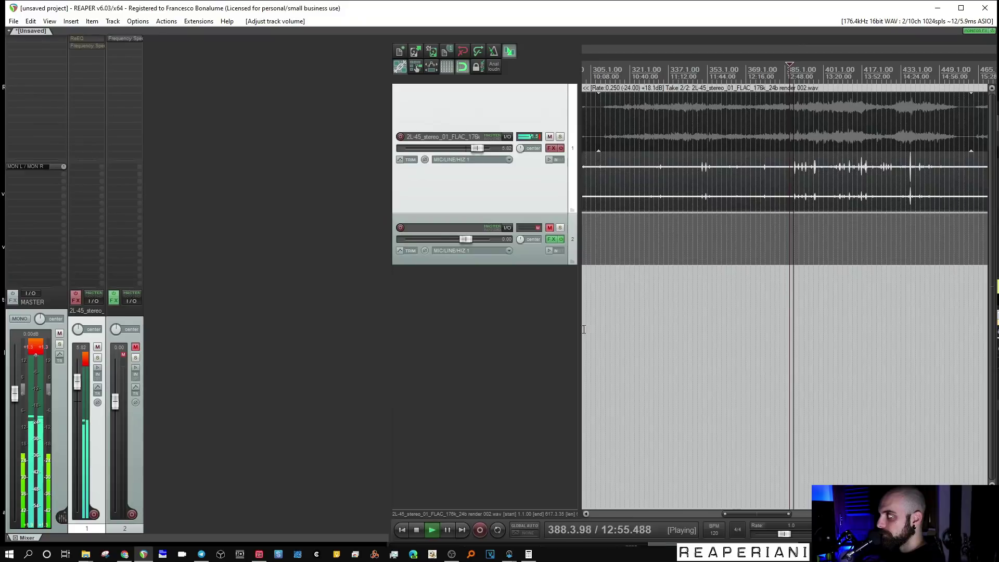
{"action": "scroll", "coordinate": [862, 155], "scroll_direction": "up", "scroll_amount": 5}
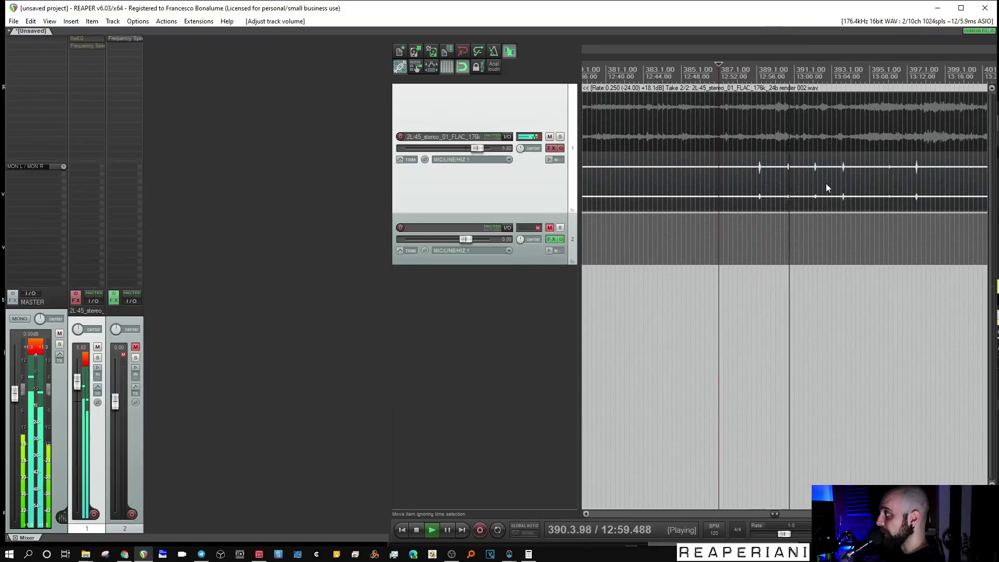
{"action": "scroll", "coordinate": [826, 185], "scroll_direction": "down", "scroll_amount": 2}
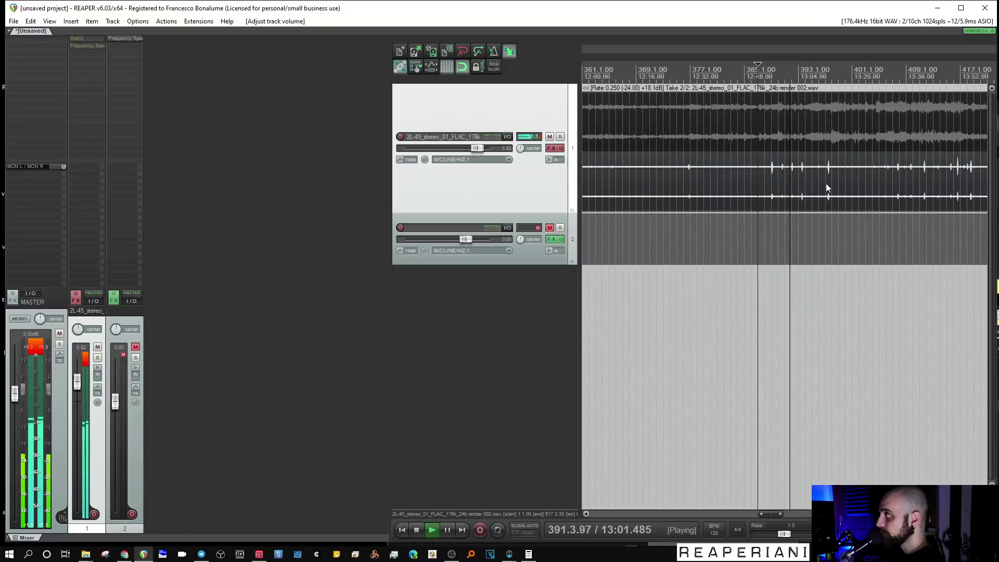
{"action": "scroll", "coordinate": [826, 183], "scroll_direction": "down", "scroll_amount": 1}
{"action": "key", "text": "space"}
Play the quieter section of the slowed-down take from 9:44 and inspect its waveform at closer zoom.
{"action": "left_click", "coordinate": [663, 182]}
{"action": "scroll", "coordinate": [664, 179], "scroll_direction": "up", "scroll_amount": 3}
{"action": "left_click", "coordinate": [675, 177]}
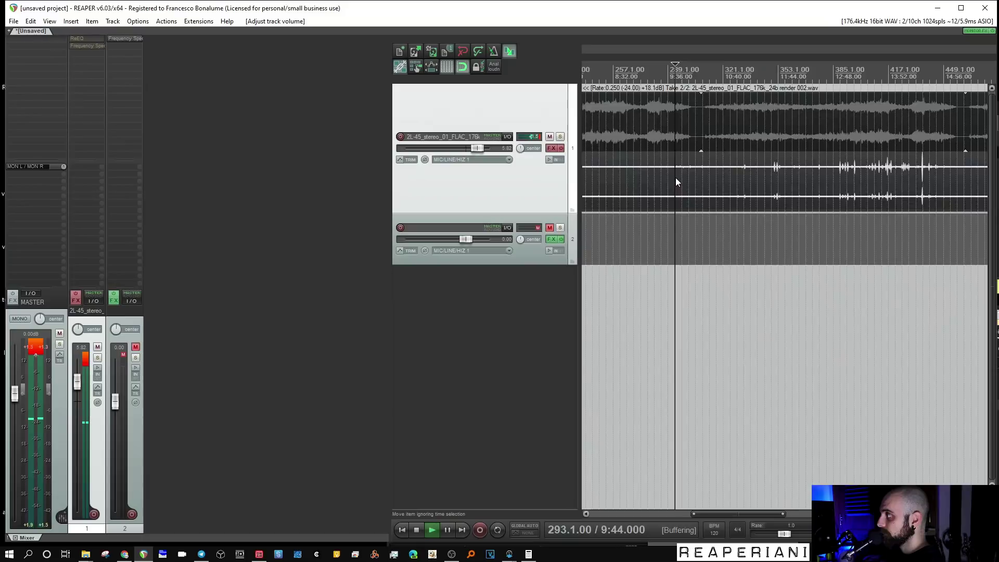
{"action": "key", "text": "space"}
{"action": "scroll", "coordinate": [810, 221], "scroll_direction": "up", "scroll_amount": 1}
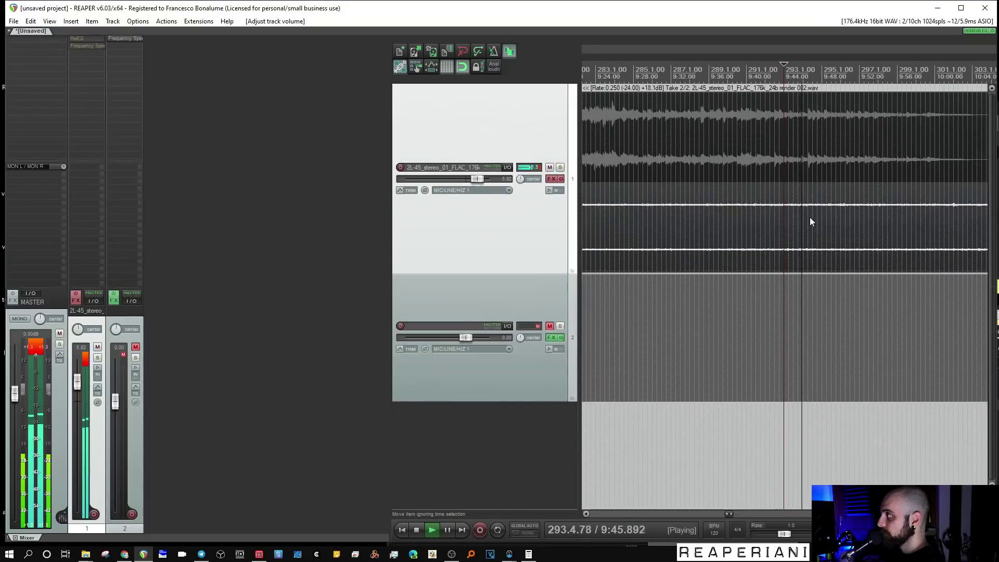
Remove ReEQ from track 1 and re-enable the track's effects and the Frequency Spectrum Analyzer Meter.
{"action": "left_click", "coordinate": [83, 48]}
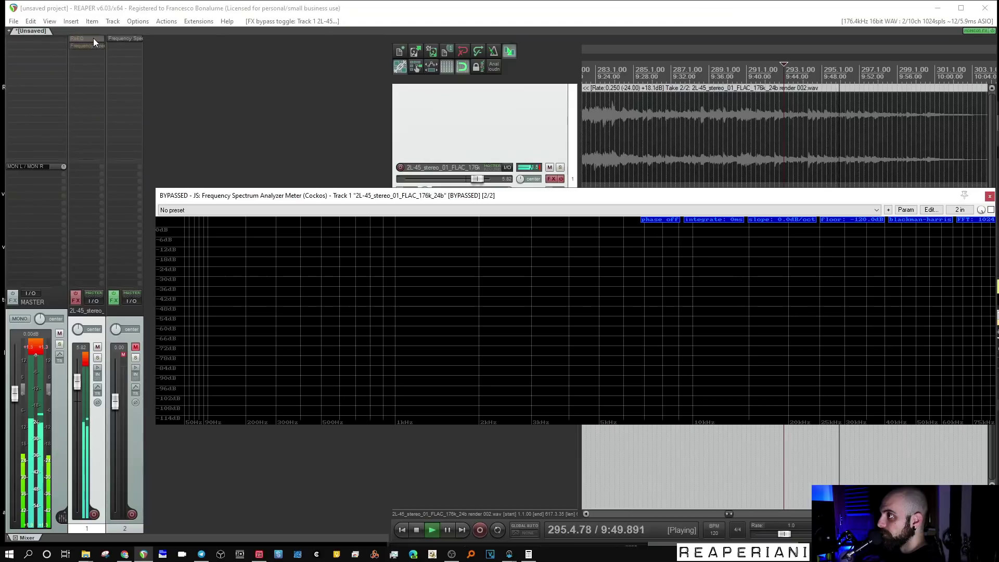
{"action": "left_click", "coordinate": [92, 38], "text": "alt"}
{"action": "left_click", "coordinate": [79, 293]}
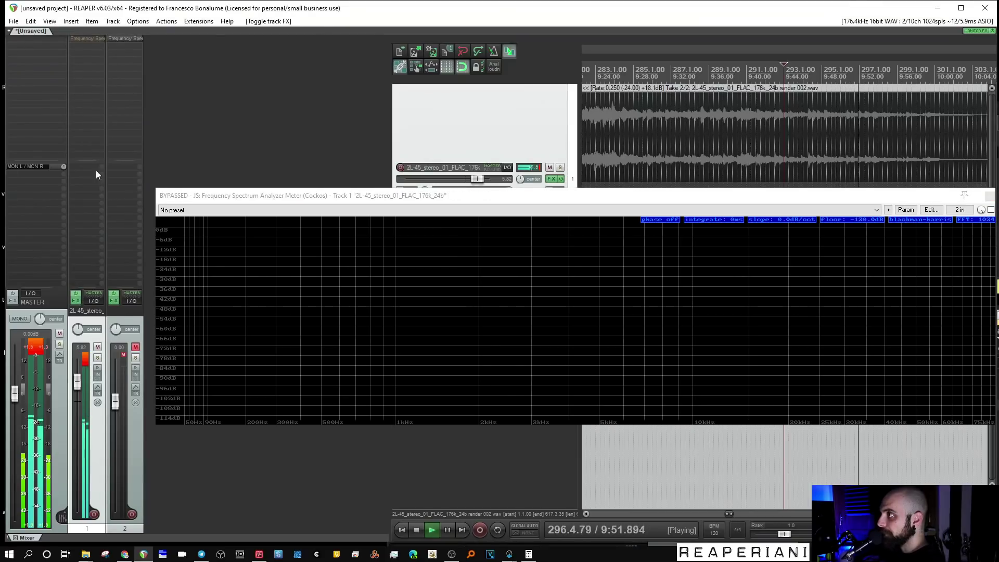
{"action": "left_click", "coordinate": [87, 38]}
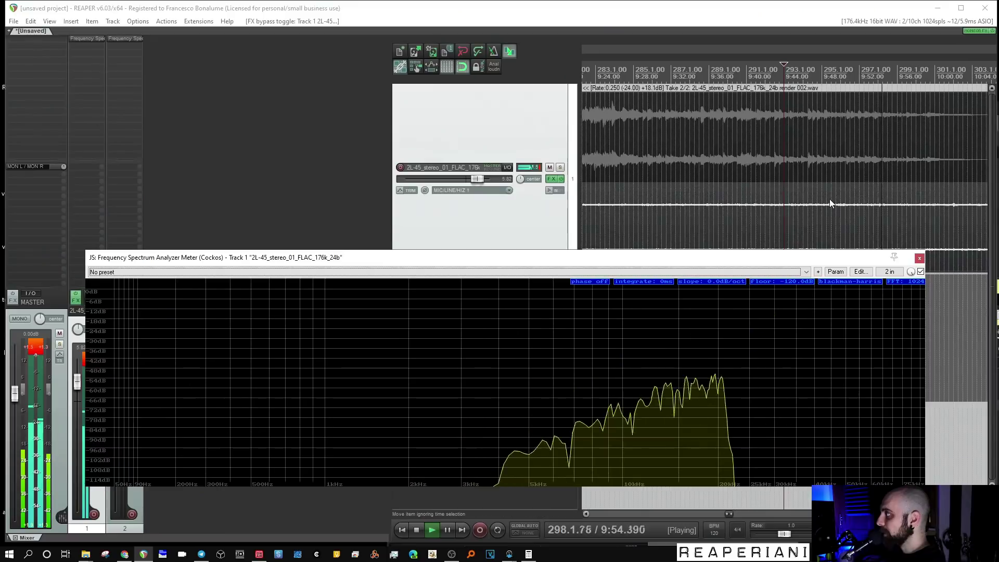
Play the slowed-down take from about 9:29 and examine its spectrum in the Frequency Spectrum Analyzer Meter.
{"action": "scroll", "coordinate": [829, 203], "scroll_direction": "down", "scroll_amount": 3}
{"action": "left_click", "coordinate": [701, 211]}
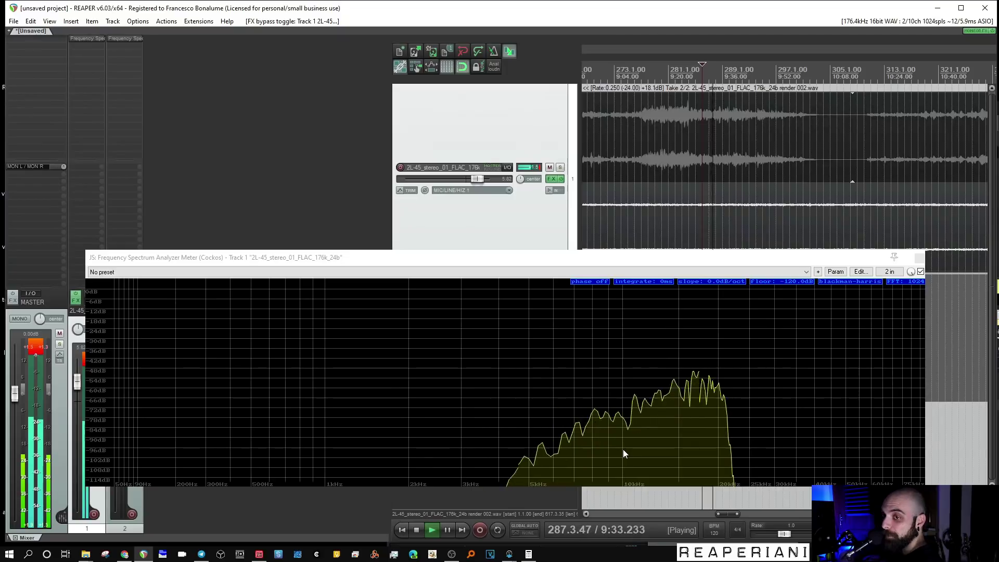
{"action": "left_click_drag", "start_coordinate": [622, 257], "coordinate": [621, 233]}
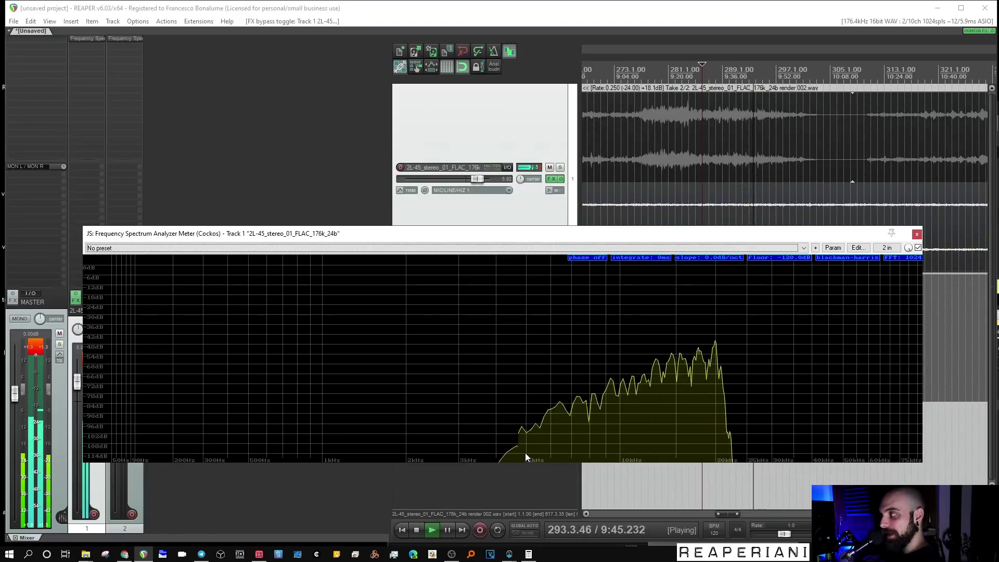
Play the slowed-down take from 12:56 and compare the waveform's transients with the analyzer's spectrum.
{"action": "scroll", "coordinate": [771, 215], "scroll_direction": "down", "scroll_amount": 3}
{"action": "key", "text": "space"}
{"action": "left_click", "coordinate": [931, 211]}
{"action": "key", "text": "space"}
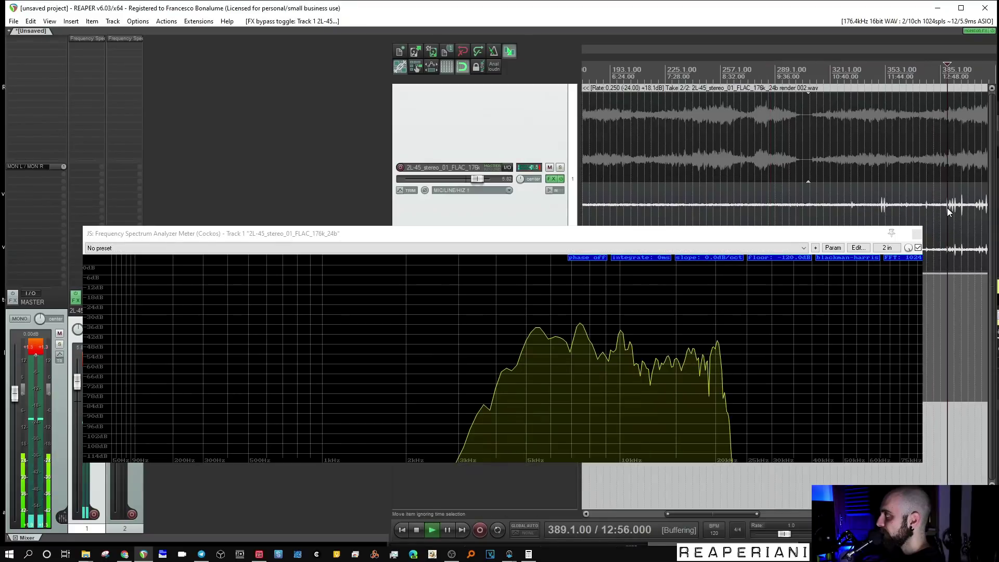
{"action": "scroll", "coordinate": [947, 208], "scroll_direction": "up", "scroll_amount": 5}
{"action": "scroll", "coordinate": [946, 207], "scroll_direction": "up", "scroll_amount": 4}
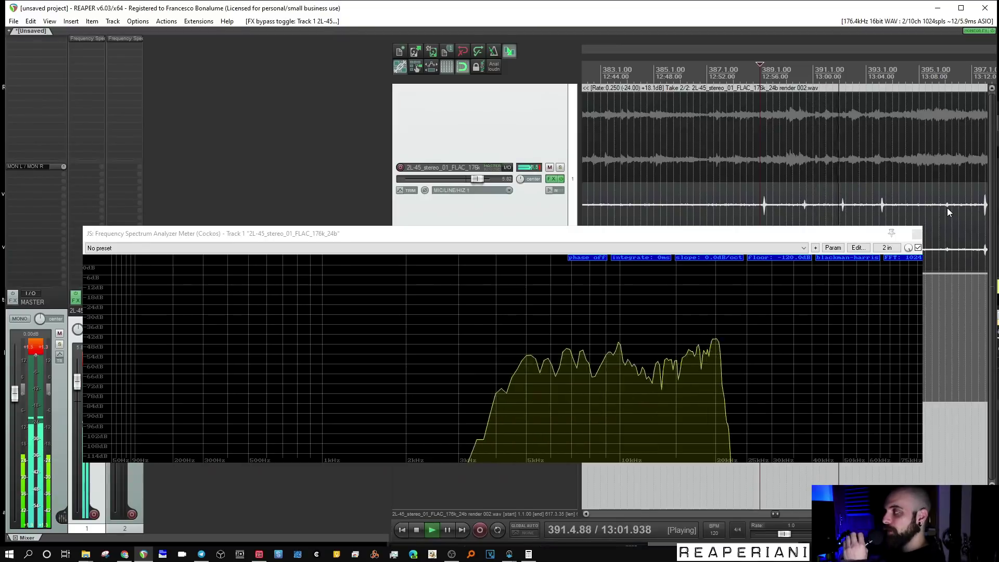
{"action": "scroll", "coordinate": [946, 208], "scroll_direction": "down", "scroll_amount": 7}
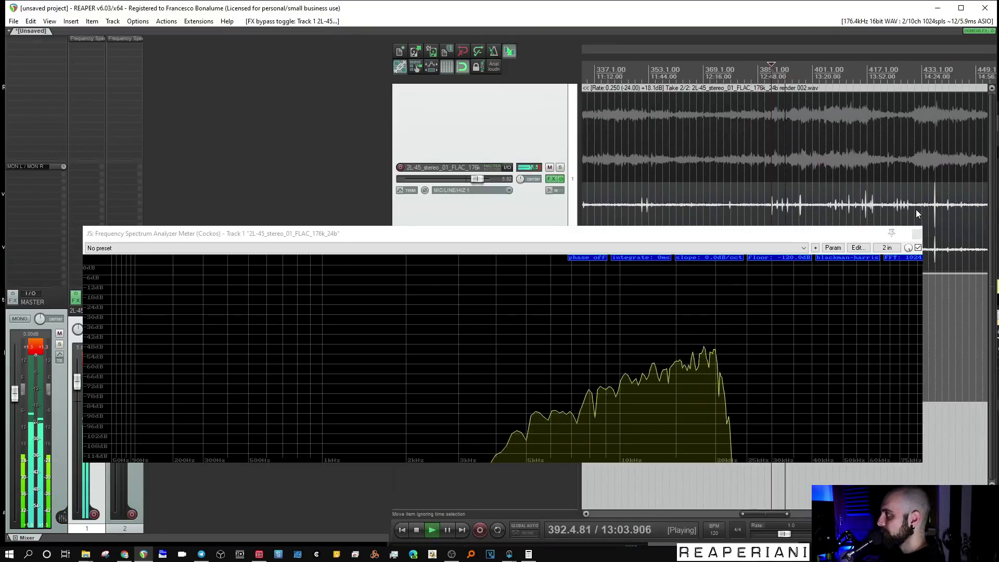
{"action": "scroll", "coordinate": [911, 209], "scroll_direction": "down", "scroll_amount": 3}
{"action": "key", "text": "space"}
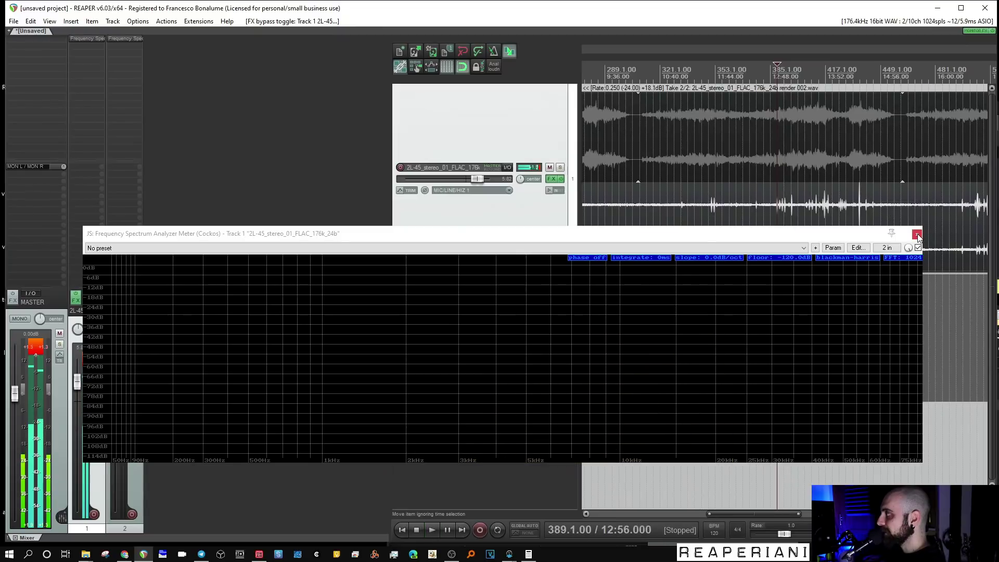
Close the Frequency Spectrum Analyzer Meter and delete the slowed-down item from track 1.
{"action": "left_click", "coordinate": [916, 233]}
{"action": "scroll", "coordinate": [793, 230], "scroll_direction": "down", "scroll_amount": 2}
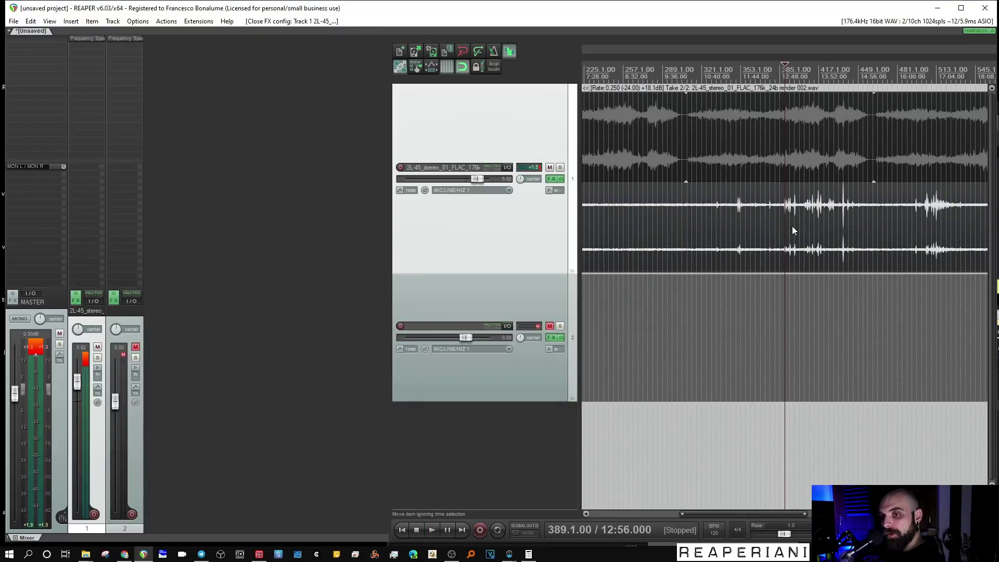
{"action": "scroll", "coordinate": [791, 226], "scroll_direction": "down", "scroll_amount": 4}
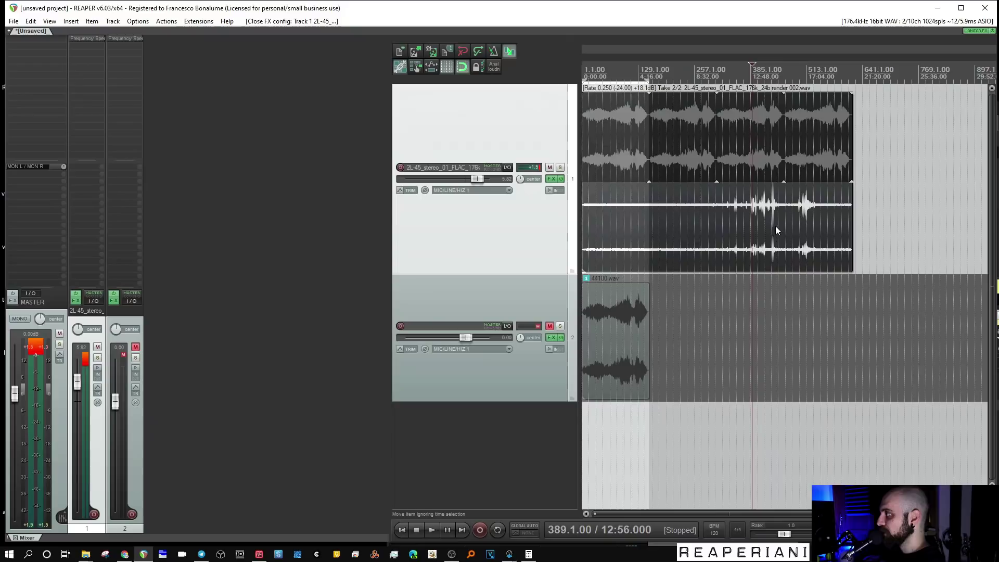
{"action": "left_click", "coordinate": [694, 241]}
{"action": "key", "text": "Delete"}
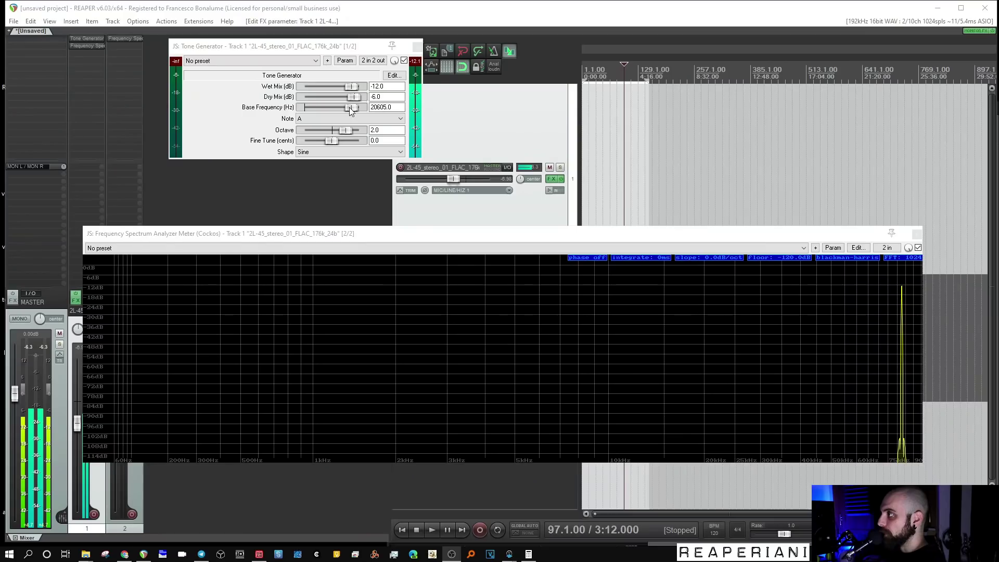
Sweep the Tone Generator's base frequency down and back up to 11371 Hz while examining the spectrum.
{"action": "left_click_drag", "start_coordinate": [351, 111], "coordinate": [309, 110]}
{"action": "mouse_move", "coordinate": [311, 107]}
{"action": "left_mouse_down"}
{"action": "mouse_move", "coordinate": [338, 107]}
{"action": "mouse_move", "coordinate": [326, 107]}
{"action": "left_mouse_up"}
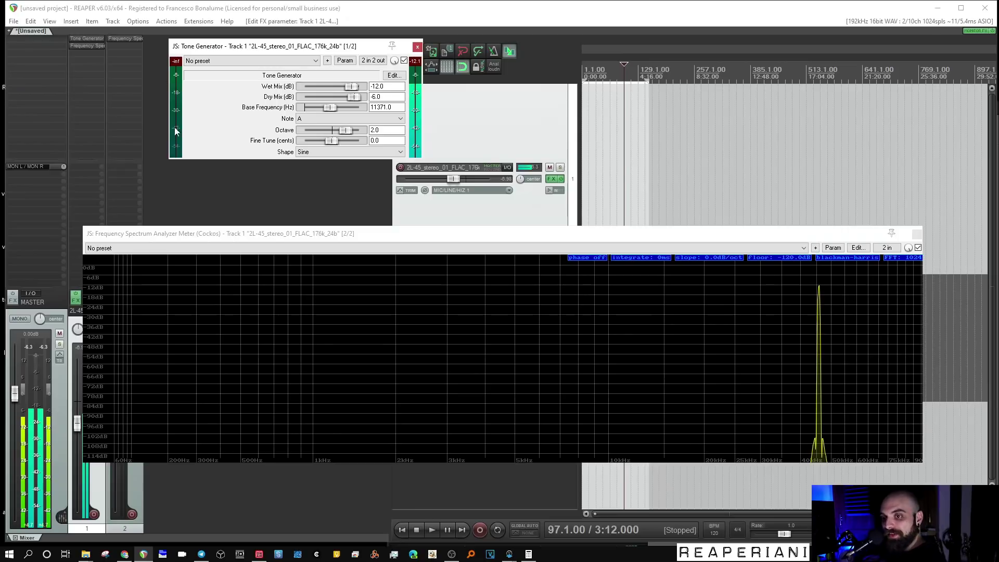
Add ReaInsert (Cockos) to track 1 and place it between the Tone Generator and the Frequency Spectrum Analyzer Meter.
{"action": "double_click", "coordinate": [85, 53]}
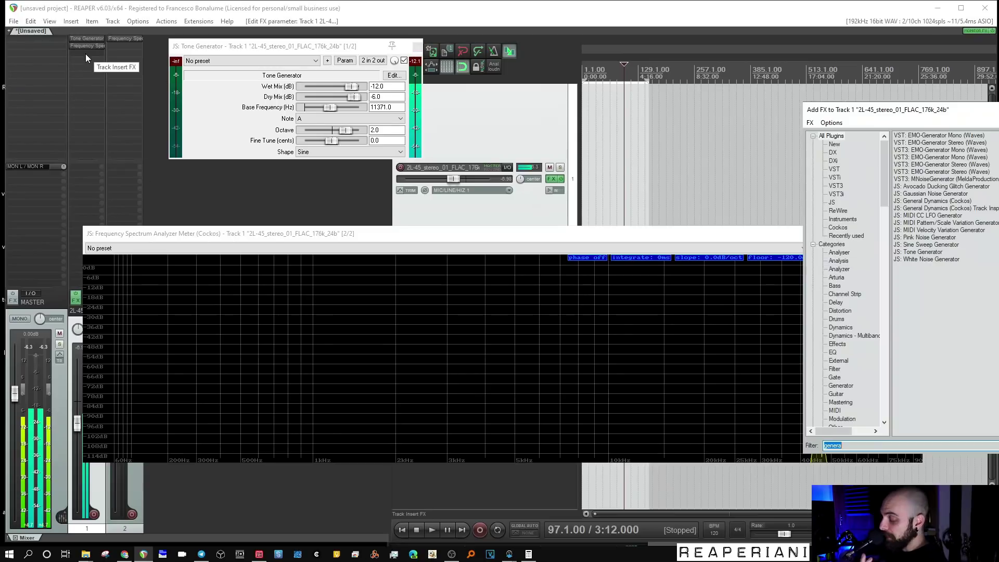
{"action": "type", "text": "reainser"}
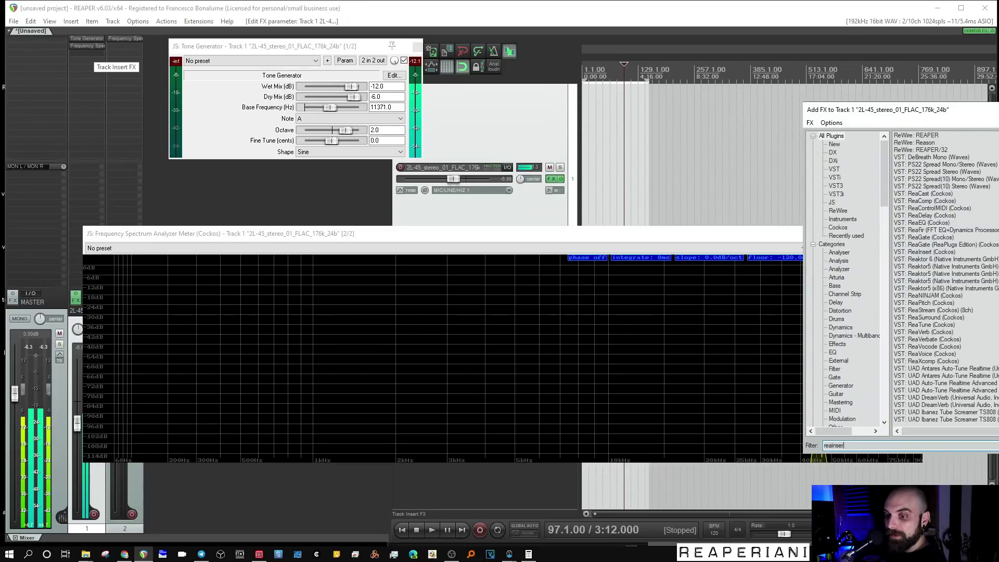
{"action": "type", "text": "t"}
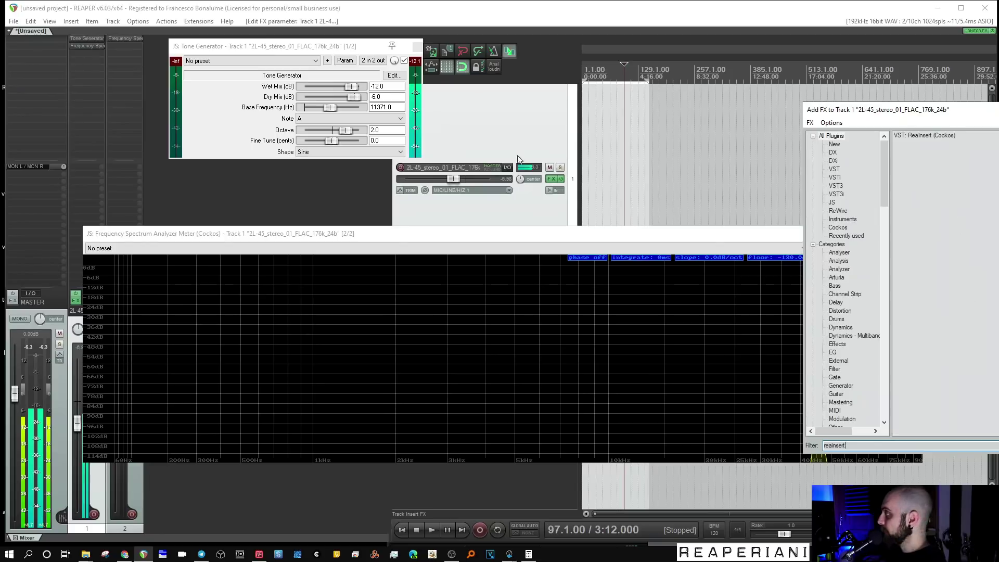
{"action": "double_click", "coordinate": [931, 136]}
{"action": "left_click_drag", "start_coordinate": [90, 52], "coordinate": [86, 45]}
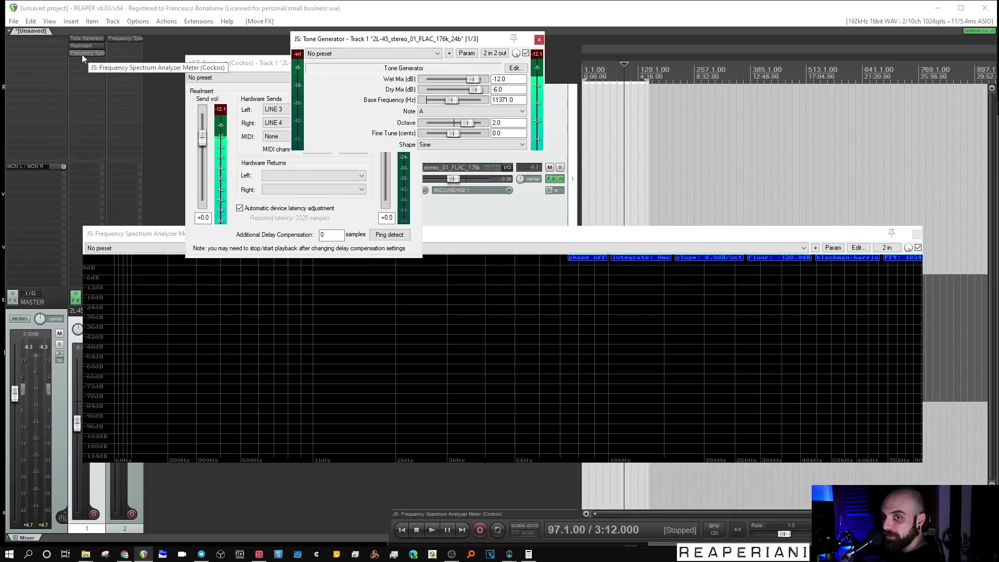
Set both ReaInsert hardware sends to LINE 3 and both hardware returns to MIC/LINE/HIZ 1.
{"action": "left_click_drag", "start_coordinate": [468, 39], "coordinate": [549, 39]}
{"action": "left_click", "coordinate": [248, 63]}
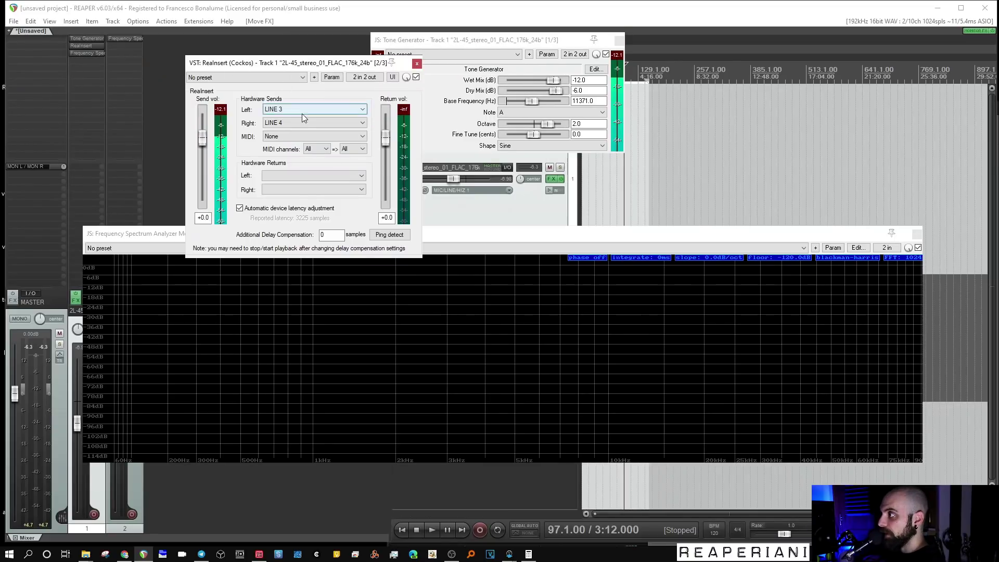
{"action": "left_click", "coordinate": [312, 122]}
{"action": "left_click", "coordinate": [290, 152]}
{"action": "left_click", "coordinate": [284, 175]}
{"action": "left_click", "coordinate": [285, 192]}
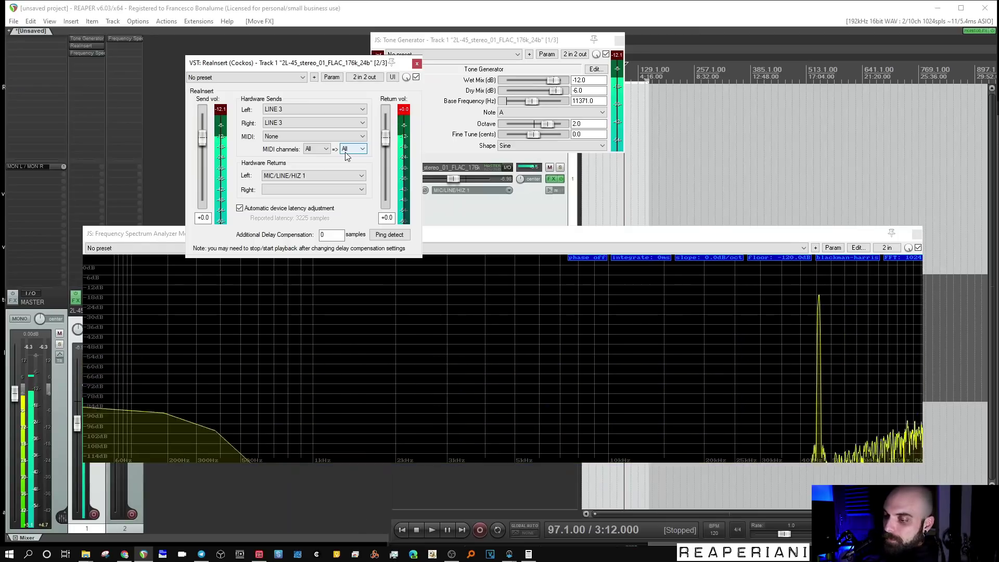
{"action": "left_click", "coordinate": [301, 190]}
{"action": "left_click", "coordinate": [297, 205]}
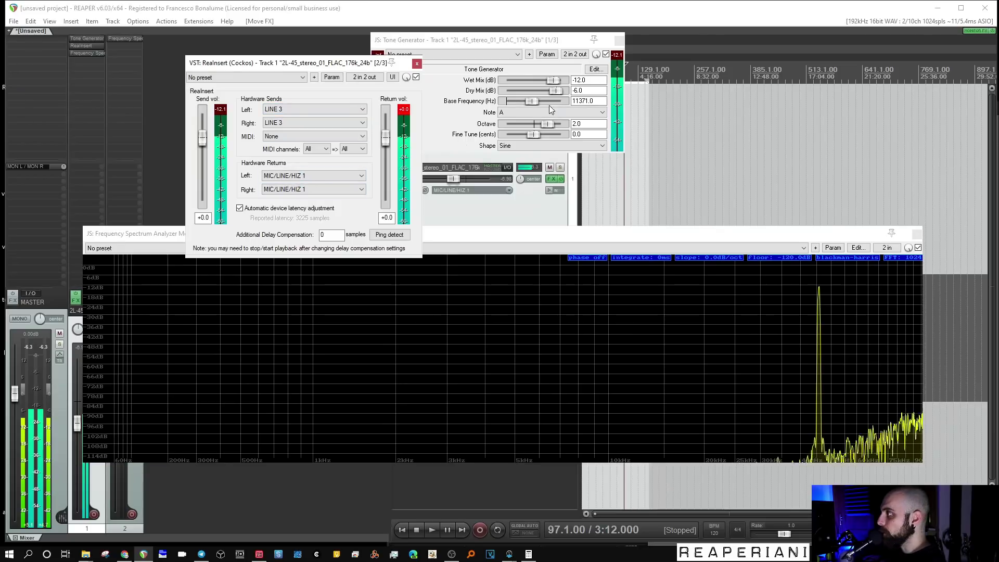
Sweep the Tone Generator's base frequency up to 22208 Hz and back down to 9000 Hz, examining the returned signal's spectrum.
{"action": "mouse_move", "coordinate": [532, 99]}
{"action": "left_mouse_down"}
{"action": "mouse_move", "coordinate": [509, 101]}
{"action": "mouse_move", "coordinate": [533, 100]}
{"action": "left_mouse_up"}
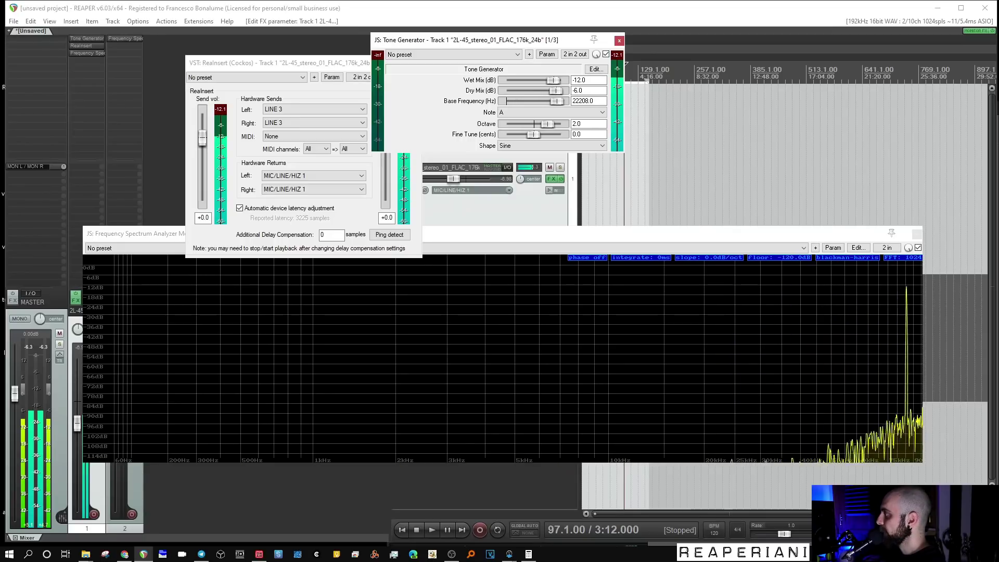
{"action": "left_click_drag", "start_coordinate": [548, 101], "coordinate": [527, 100]}
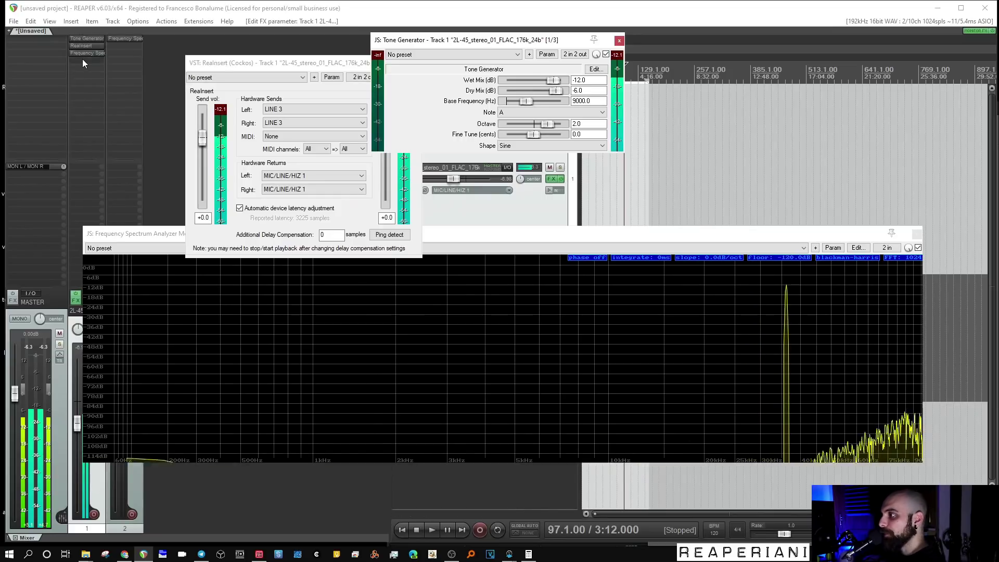
With the Tone Generator bypassed, set both ReaInsert sends to LINE 4 and both returns to MIC/LINE 2, and re-enable the generator.
{"action": "left_click", "coordinate": [81, 40], "text": "shift"}
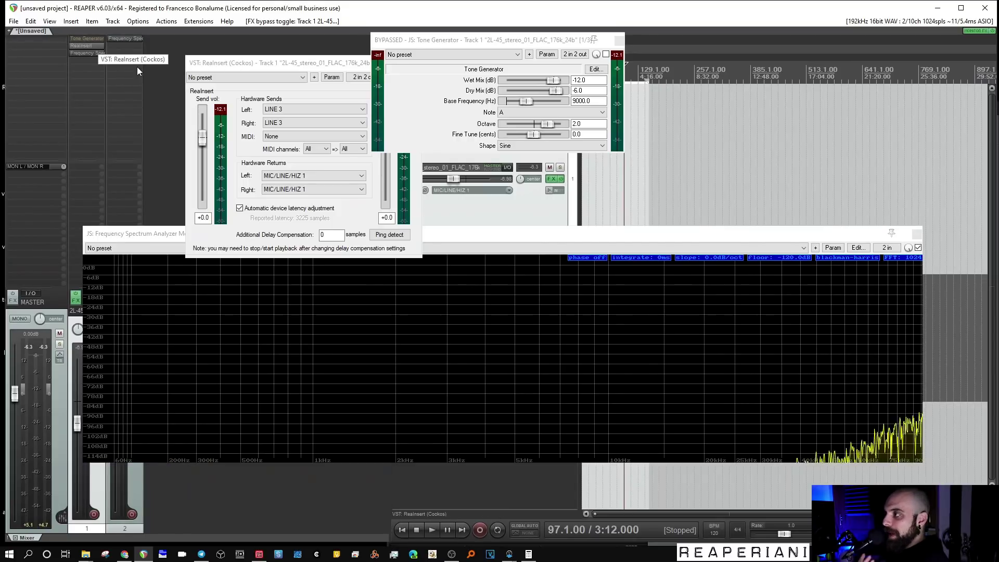
{"action": "left_click", "coordinate": [314, 110]}
{"action": "left_click", "coordinate": [273, 146]}
{"action": "left_click", "coordinate": [298, 121]}
{"action": "left_click", "coordinate": [291, 121]}
{"action": "left_click", "coordinate": [289, 121]}
{"action": "left_click", "coordinate": [281, 159]}
{"action": "left_click", "coordinate": [284, 176]}
{"action": "left_click", "coordinate": [285, 200]}
{"action": "left_click", "coordinate": [285, 189]}
{"action": "left_click", "coordinate": [285, 204]}
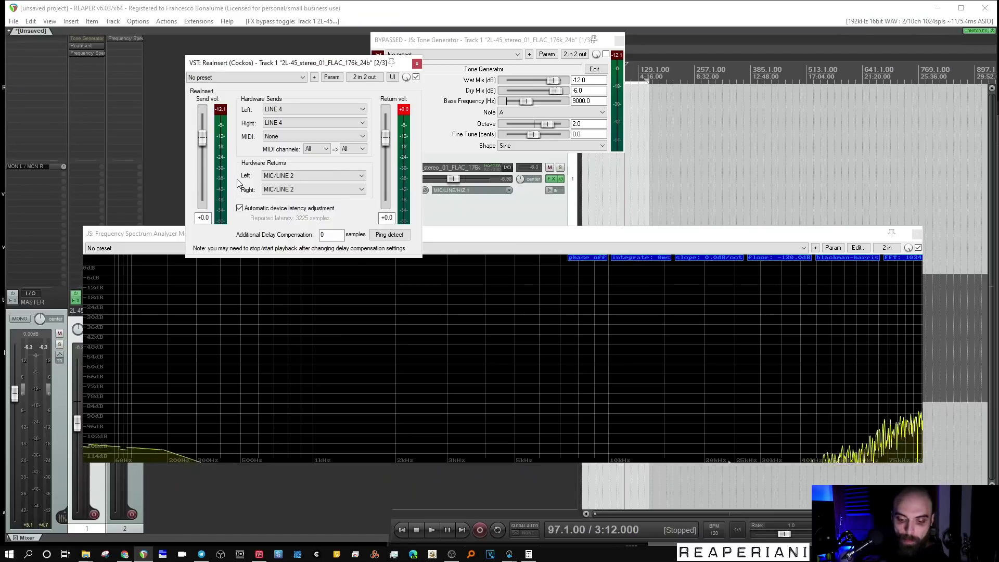
{"action": "left_click", "coordinate": [73, 39], "text": "shift"}
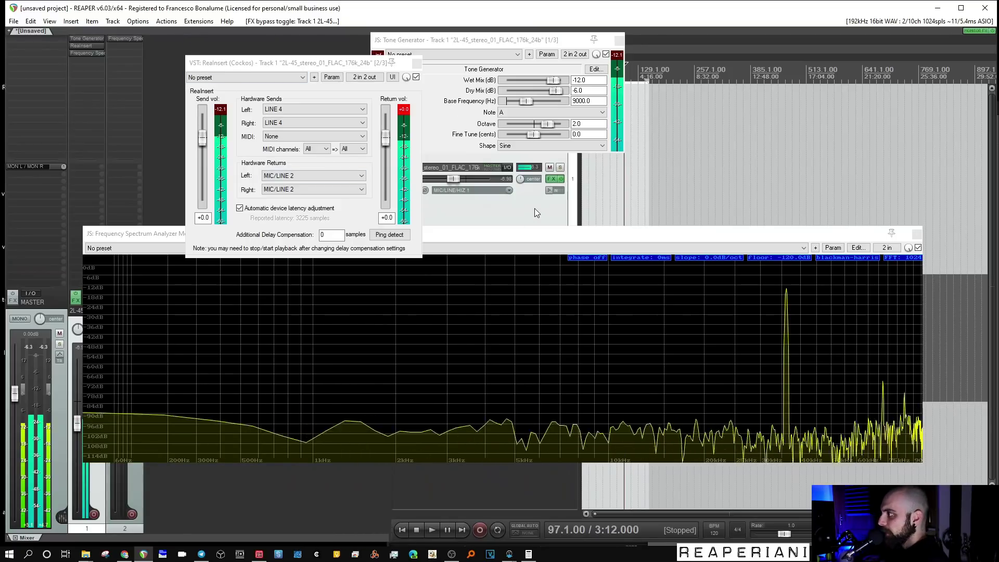
Rearrange the effect windows, set the Tone Generator's base frequency to 3094 Hz, and lower the master volume to -11.2 dB.
{"action": "left_click_drag", "start_coordinate": [554, 233], "coordinate": [545, 274]}
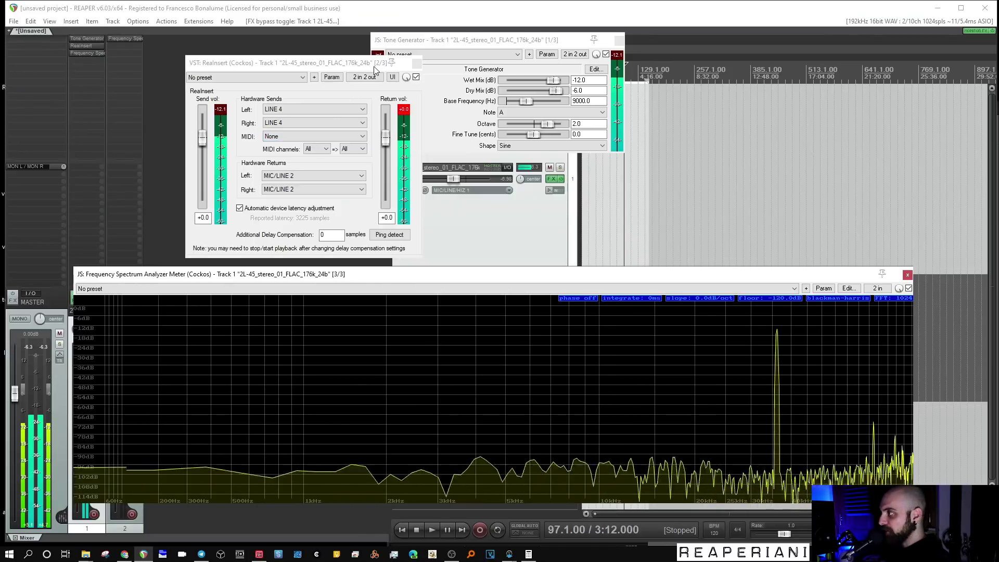
{"action": "left_click_drag", "start_coordinate": [481, 46], "coordinate": [711, 51]}
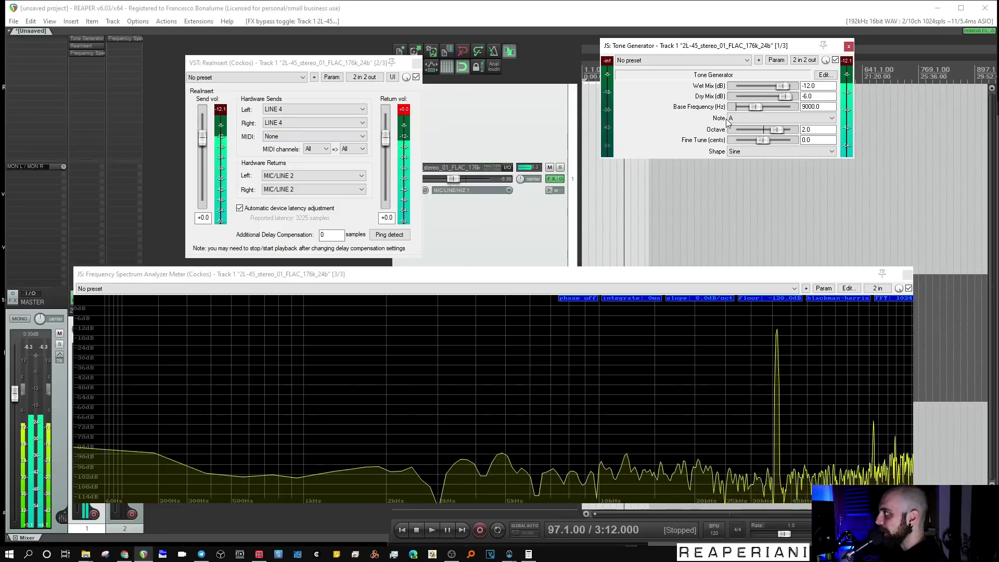
{"action": "left_click_drag", "start_coordinate": [760, 111], "coordinate": [745, 109]}
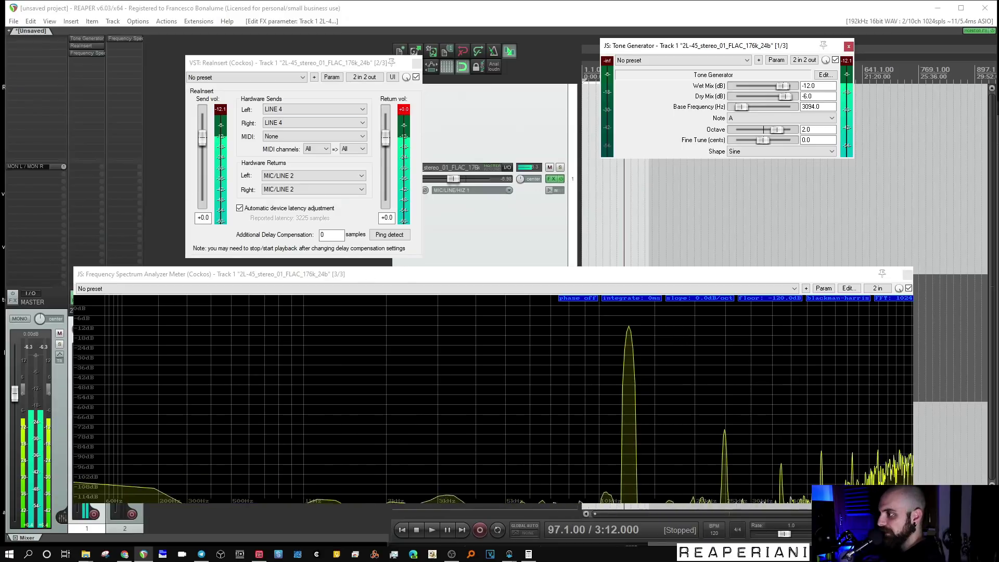
{"action": "left_click_drag", "start_coordinate": [18, 396], "coordinate": [14, 434]}
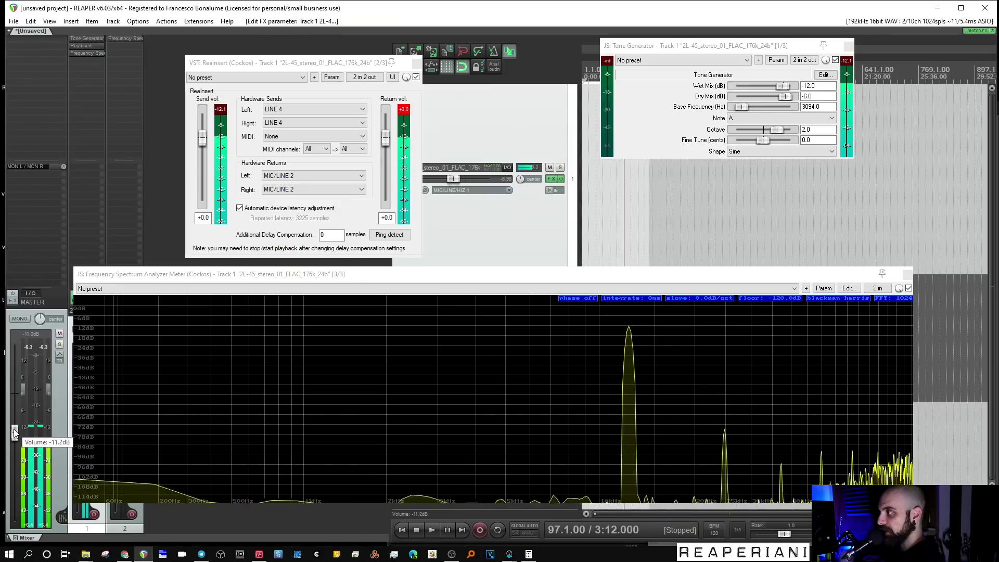
Sweep the Tone Generator's base frequency around 6633 to 6866 Hz and down to 1933 Hz, examining the returned spectrum.
{"action": "left_click_drag", "start_coordinate": [741, 112], "coordinate": [760, 107]}
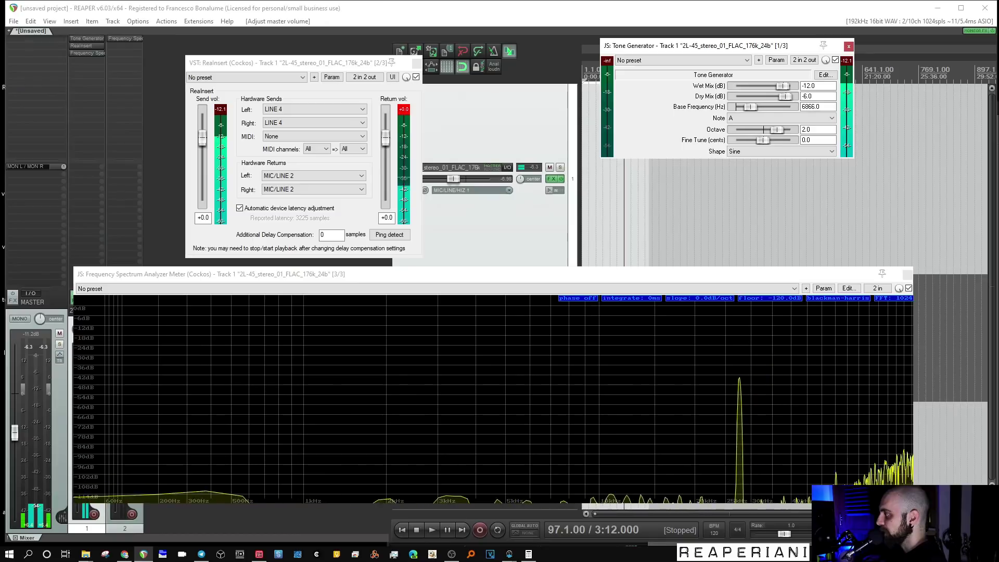
{"action": "left_click_drag", "start_coordinate": [746, 107], "coordinate": [749, 106]}
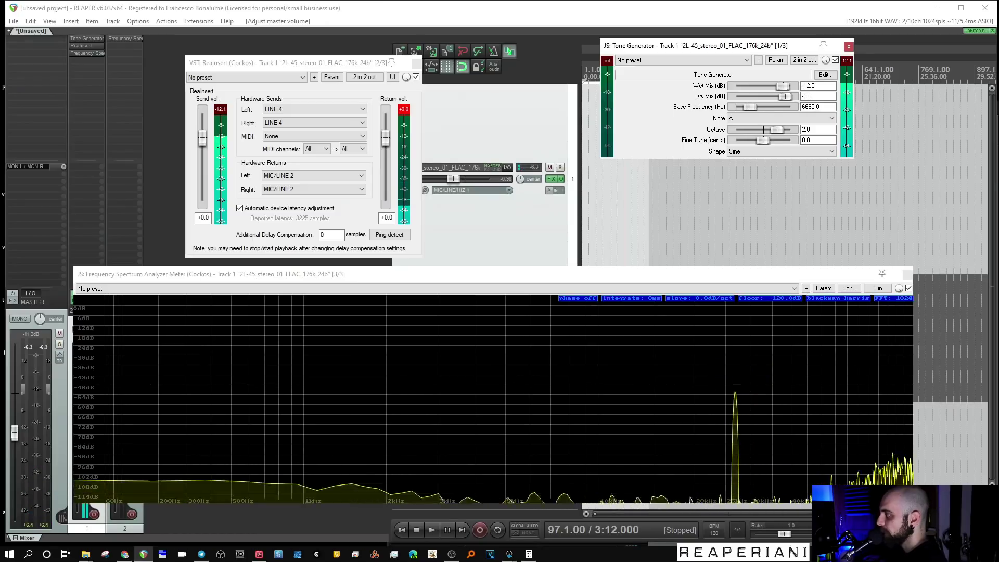
{"action": "left_click_drag", "start_coordinate": [748, 107], "coordinate": [751, 107]}
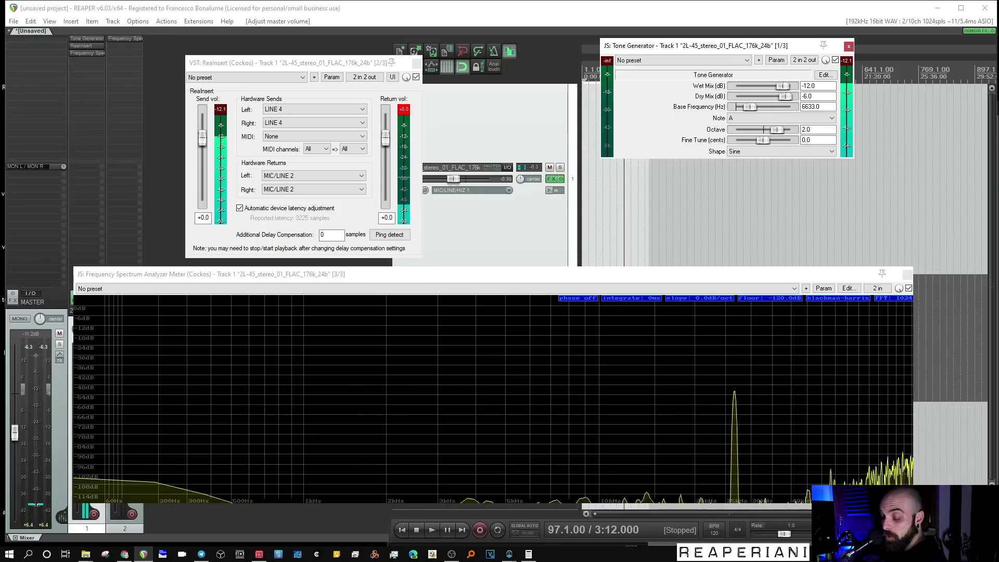
{"action": "left_click_drag", "start_coordinate": [748, 106], "coordinate": [738, 106]}
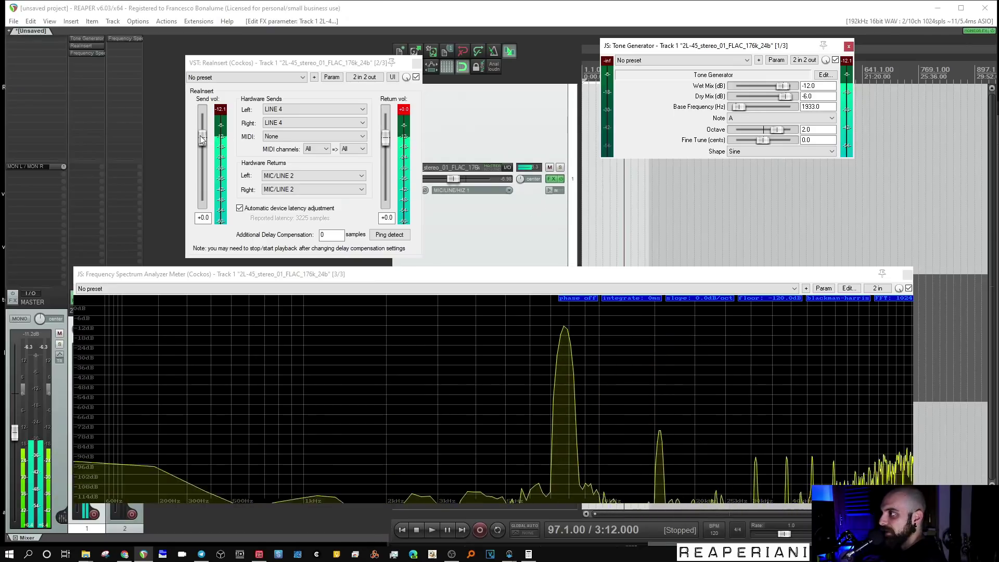
Pull ReaInsert's send volume down to -inf and lower the Tone Generator's base frequency to 20 Hz.
{"action": "left_click_drag", "start_coordinate": [202, 139], "coordinate": [186, 272]}
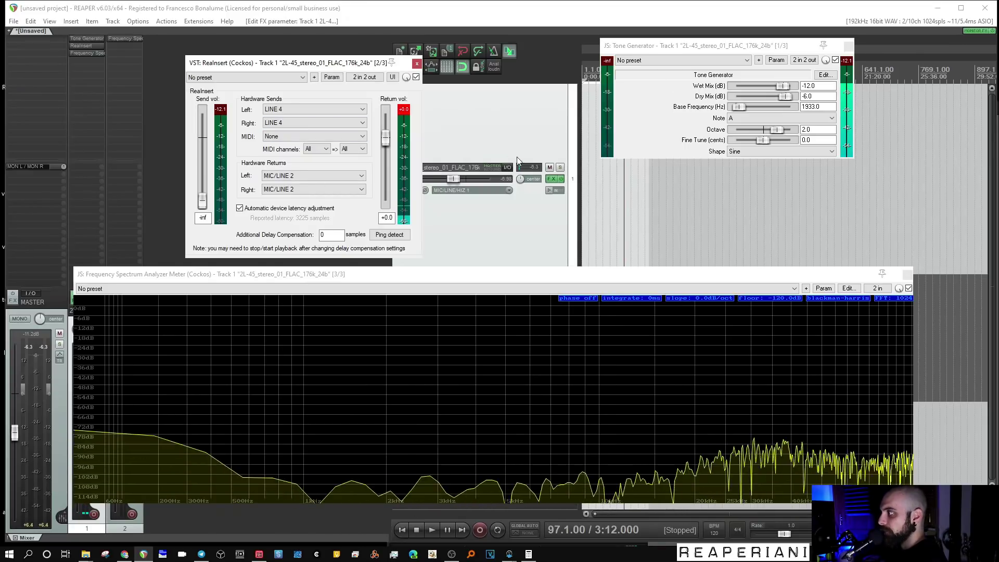
{"action": "left_click_drag", "start_coordinate": [739, 107], "coordinate": [728, 107]}
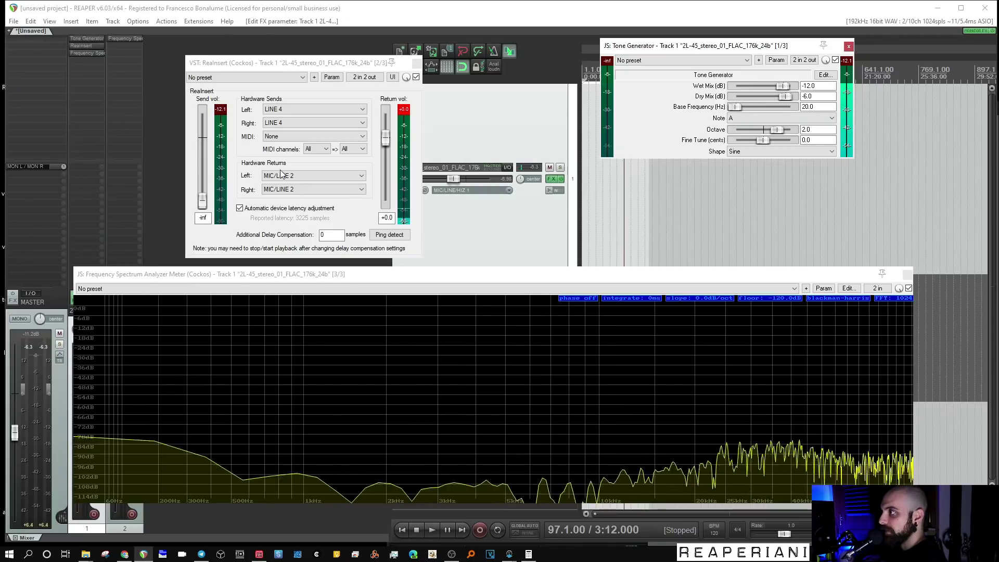
Set the Tone Generator's base frequency to 2332 Hz and compare the spectrum with ReaInsert's send volume at -inf and 0.0 dB.
{"action": "left_click_drag", "start_coordinate": [203, 200], "coordinate": [213, 142]}
{"action": "left_click_drag", "start_coordinate": [734, 106], "coordinate": [733, 109]}
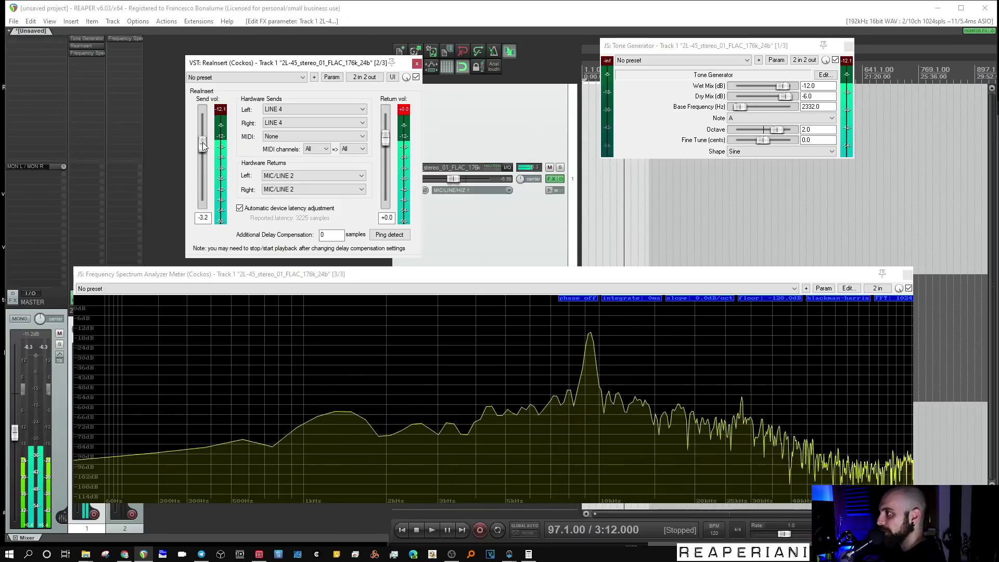
{"action": "left_click_drag", "start_coordinate": [202, 141], "coordinate": [218, 214]}
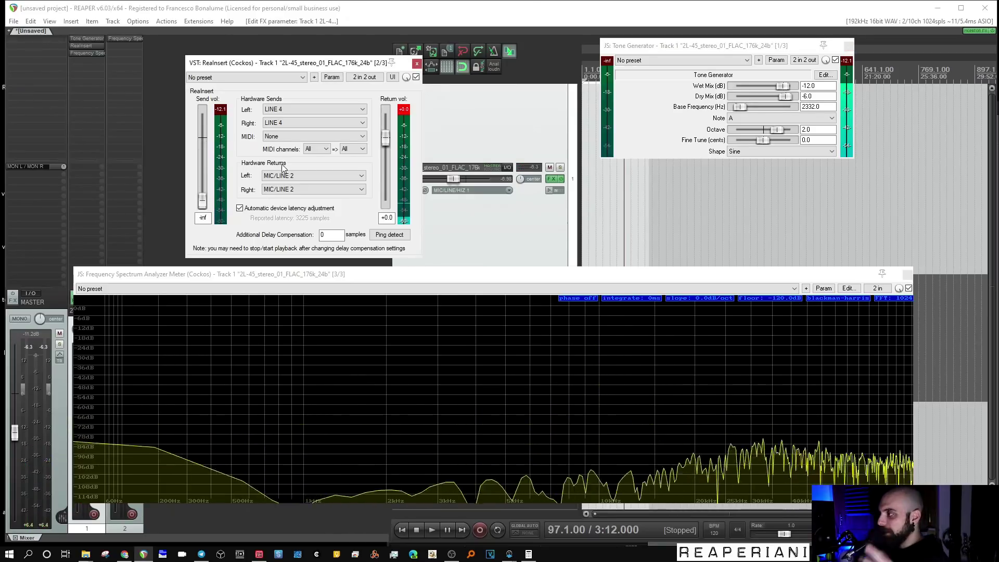
{"action": "double_click", "coordinate": [203, 205]}
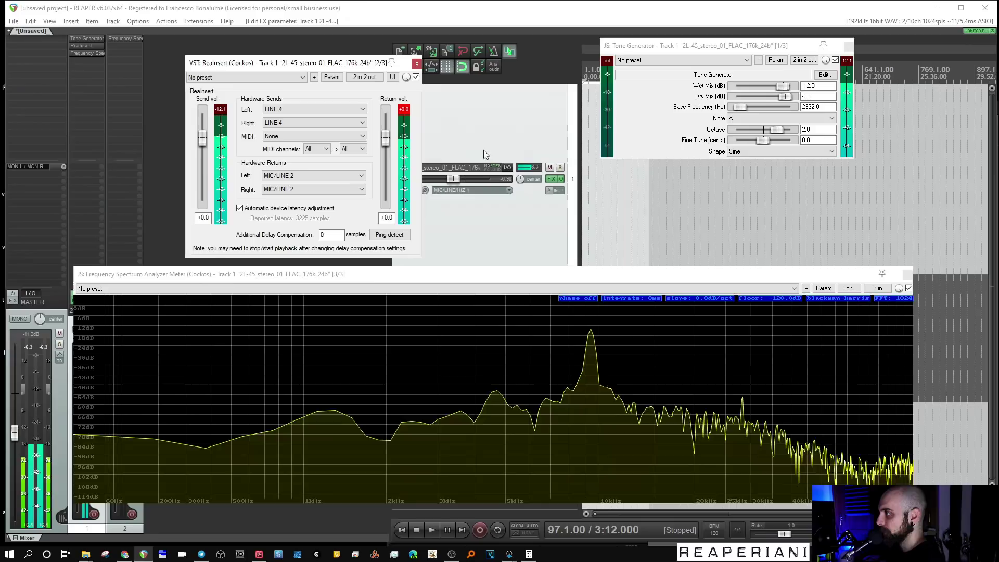
Set the Tone Generator's base frequency to 5477 Hz and add a record-armed third track with input monitoring and volume at -inf.
{"action": "mouse_move", "coordinate": [739, 107]}
{"action": "left_mouse_down"}
{"action": "mouse_move", "coordinate": [758, 107]}
{"action": "mouse_move", "coordinate": [749, 108]}
{"action": "left_mouse_up"}
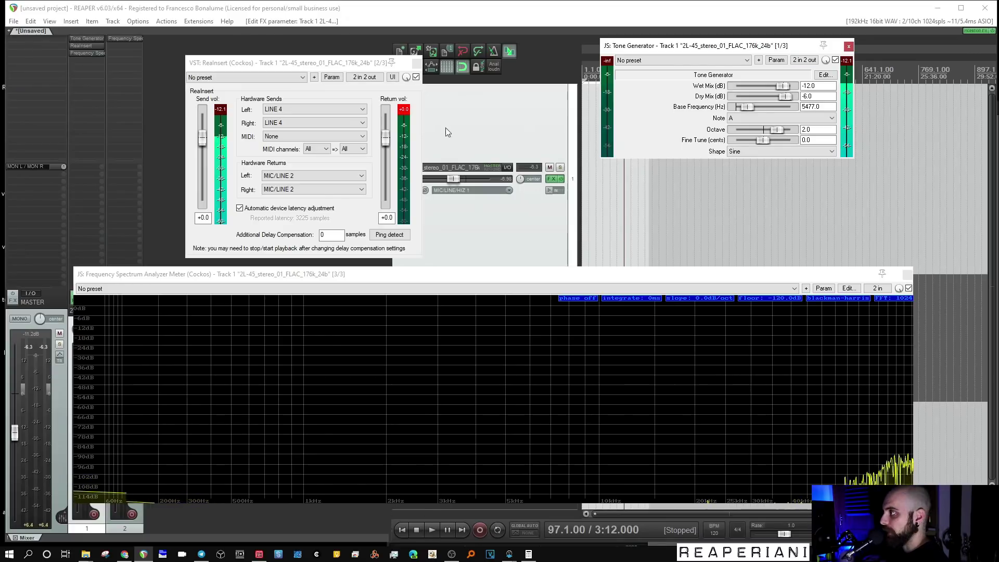
{"action": "left_click_drag", "start_coordinate": [289, 272], "coordinate": [481, 321]}
{"action": "double_click", "coordinate": [199, 342]}
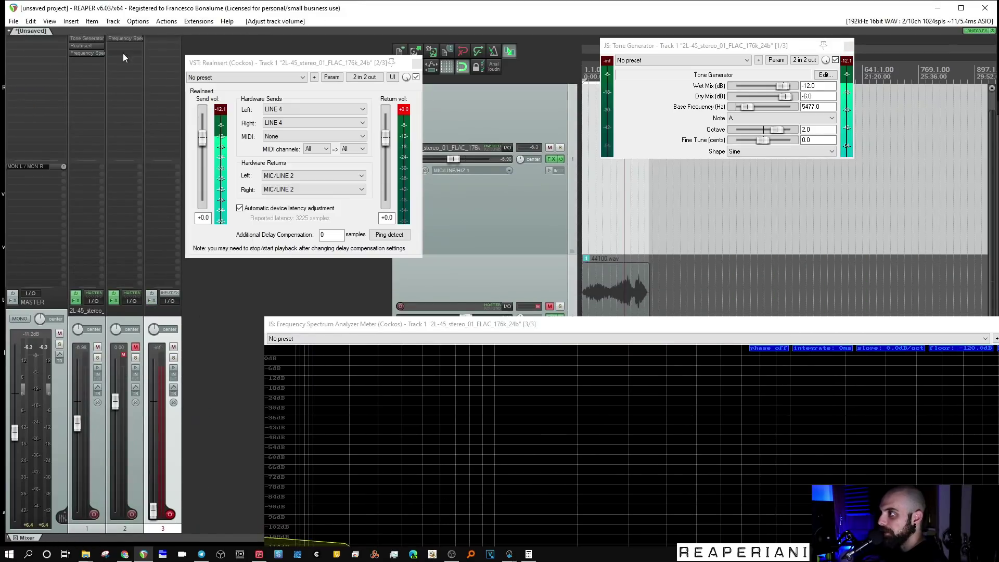
{"action": "left_click", "coordinate": [174, 366]}
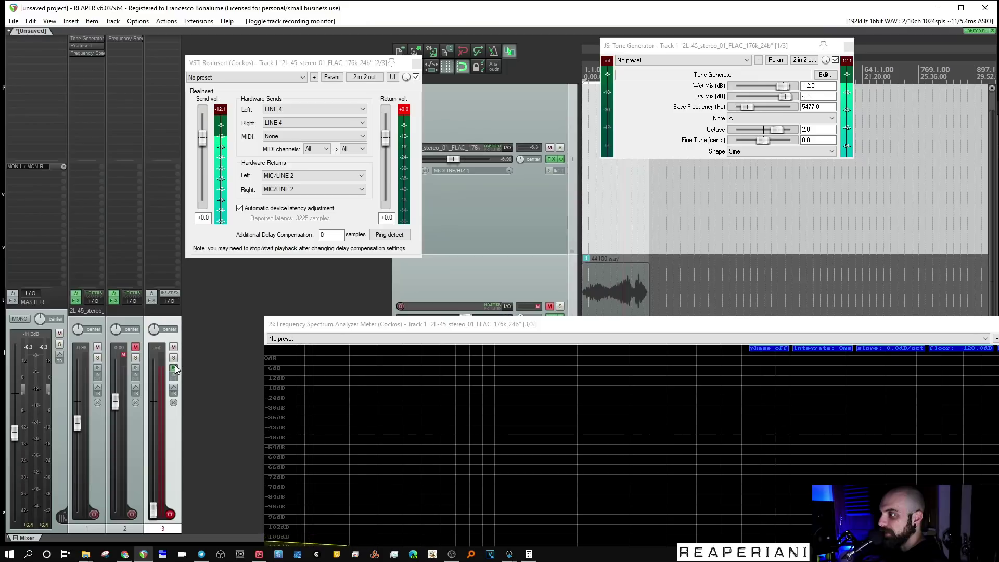
Copy the Frequency Spectrum Analyzer Meter to track 3 in place of track 1's open analyzer, and mute track 1.
{"action": "left_click", "coordinate": [162, 39]}
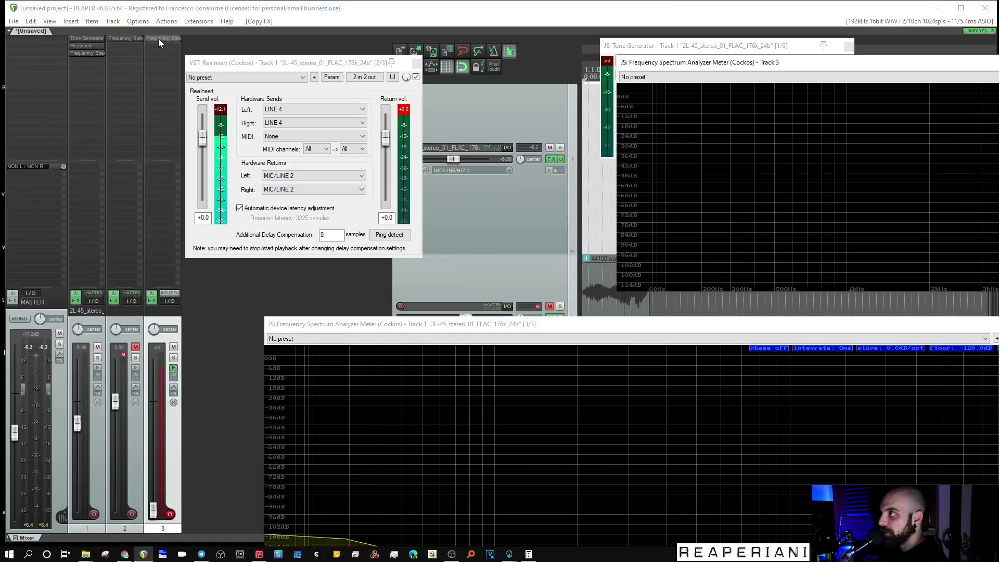
{"action": "key", "text": "Escape"}
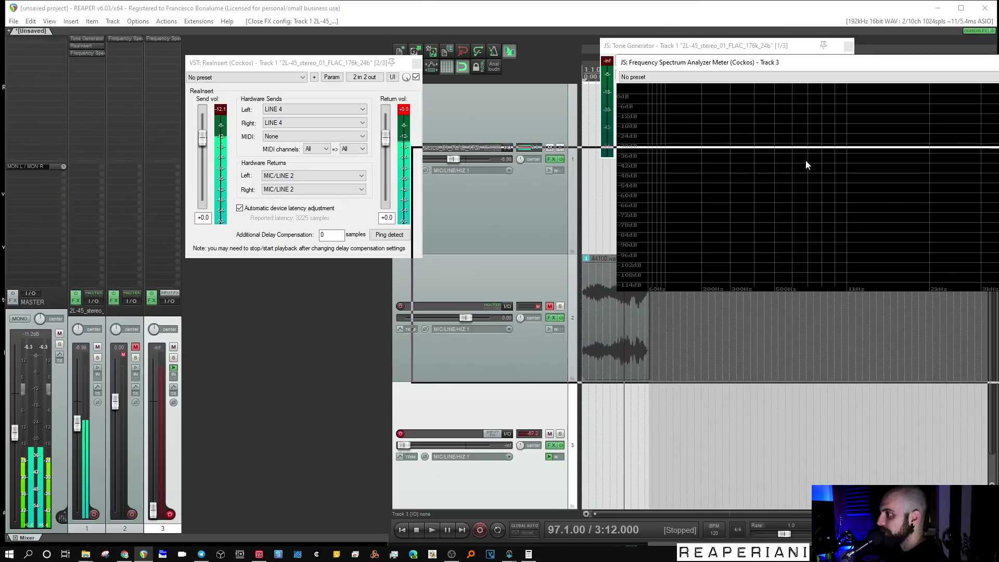
{"action": "left_click", "coordinate": [98, 347]}
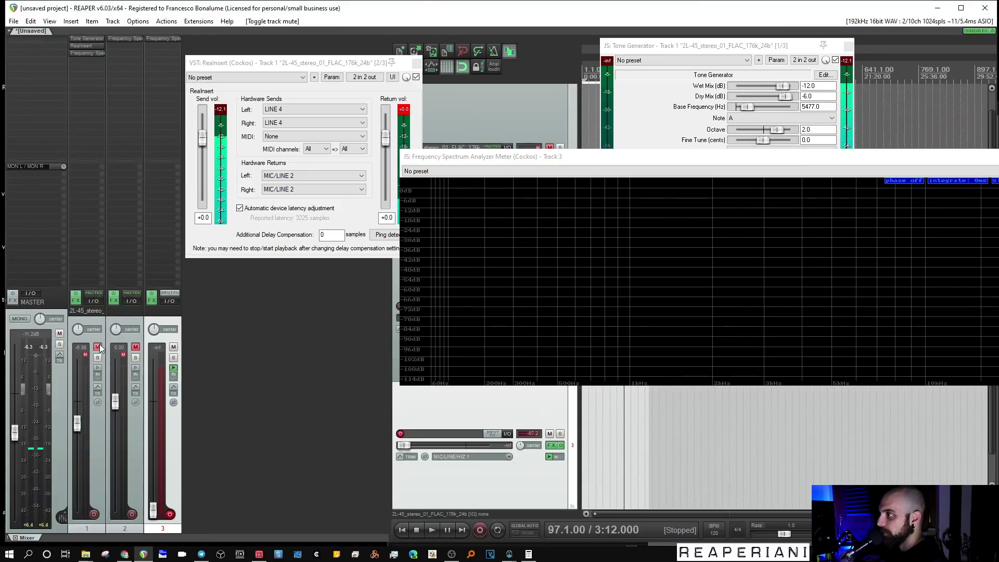
{"action": "left_click_drag", "start_coordinate": [597, 166], "coordinate": [451, 217]}
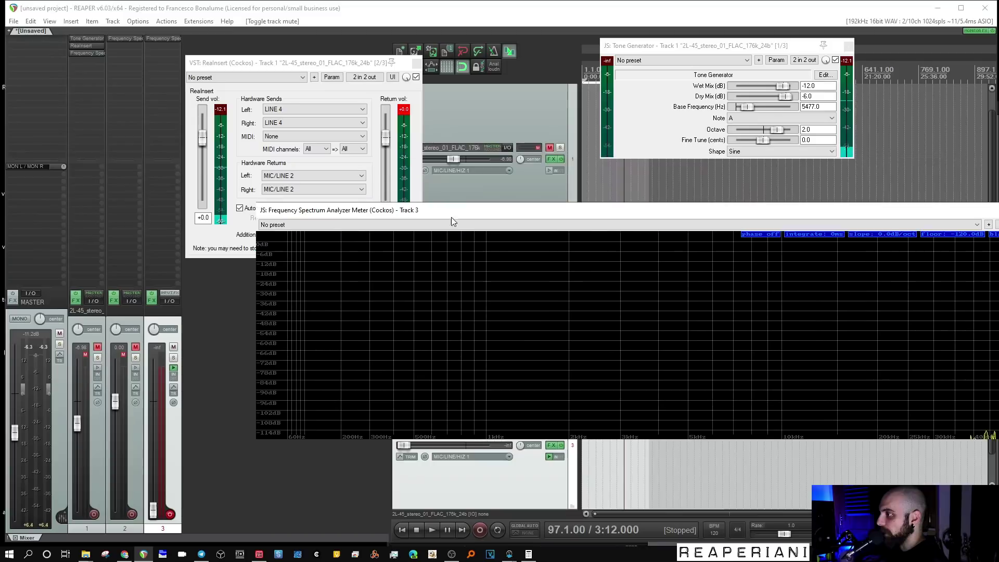
Set track 3's recording input to mono MIC/LINE 2 and reposition its analyzer to show the full spectrum.
{"action": "left_click", "coordinate": [177, 513]}
{"action": "right_click", "coordinate": [169, 514]}
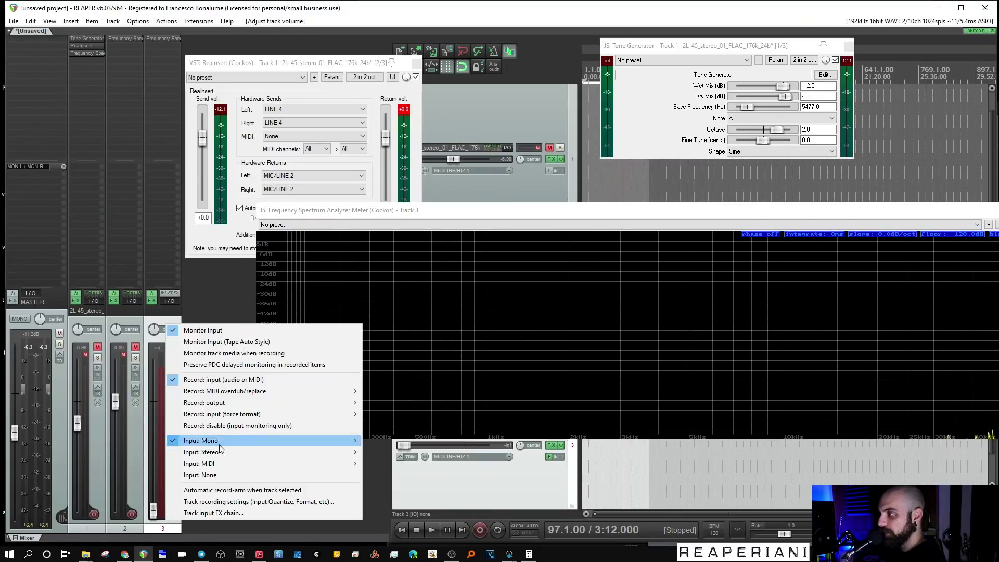
{"action": "mouse_move", "coordinate": [349, 440]}
{"action": "left_click", "coordinate": [409, 254]}
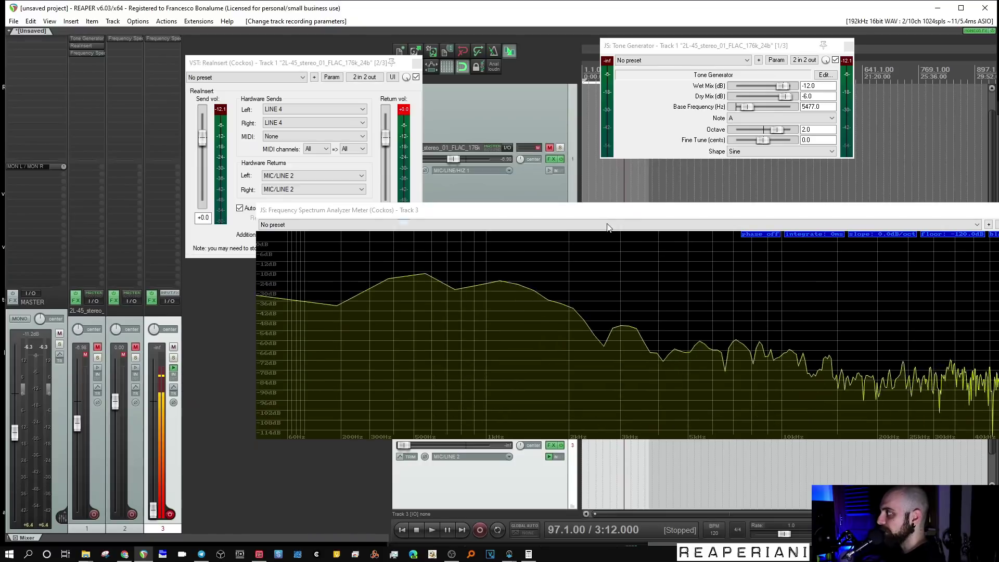
{"action": "left_click_drag", "start_coordinate": [663, 213], "coordinate": [584, 278]}
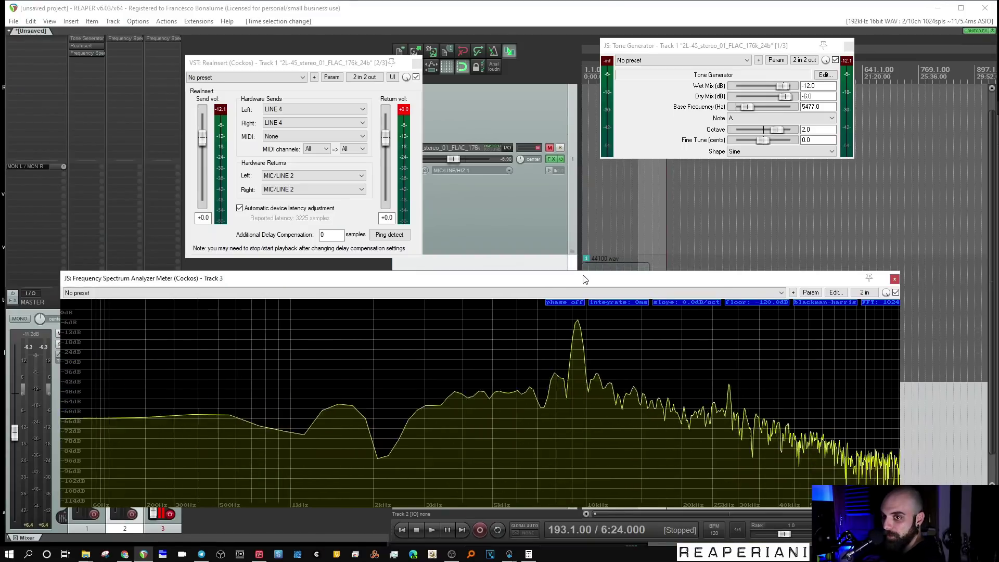
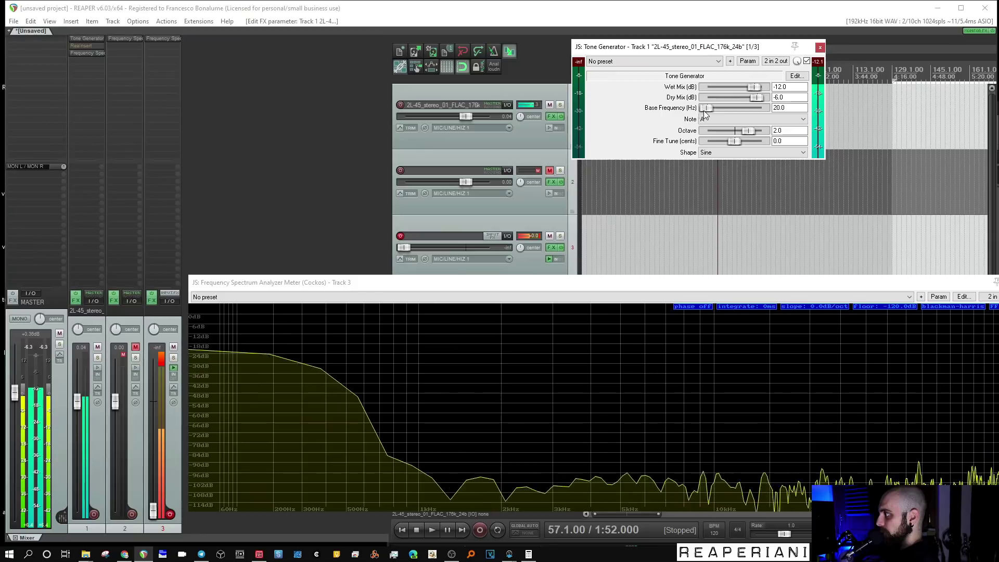
Sweep the Tone Generator's base frequency through 7203, 5267 and 1480 Hz, examining the input spectrum on track 3.
{"action": "left_click_drag", "start_coordinate": [708, 112], "coordinate": [711, 111]}
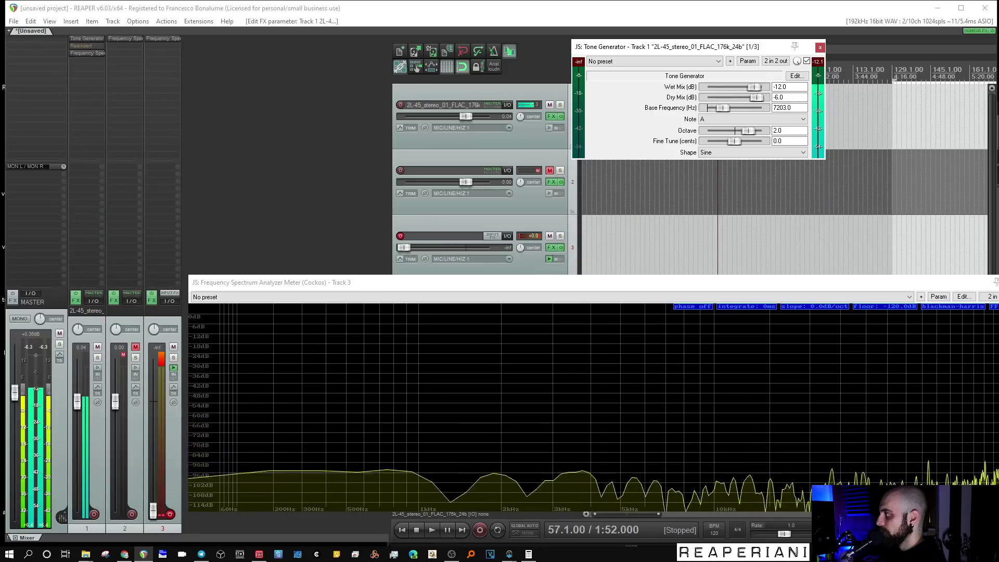
{"action": "left_click_drag", "start_coordinate": [718, 108], "coordinate": [717, 108]}
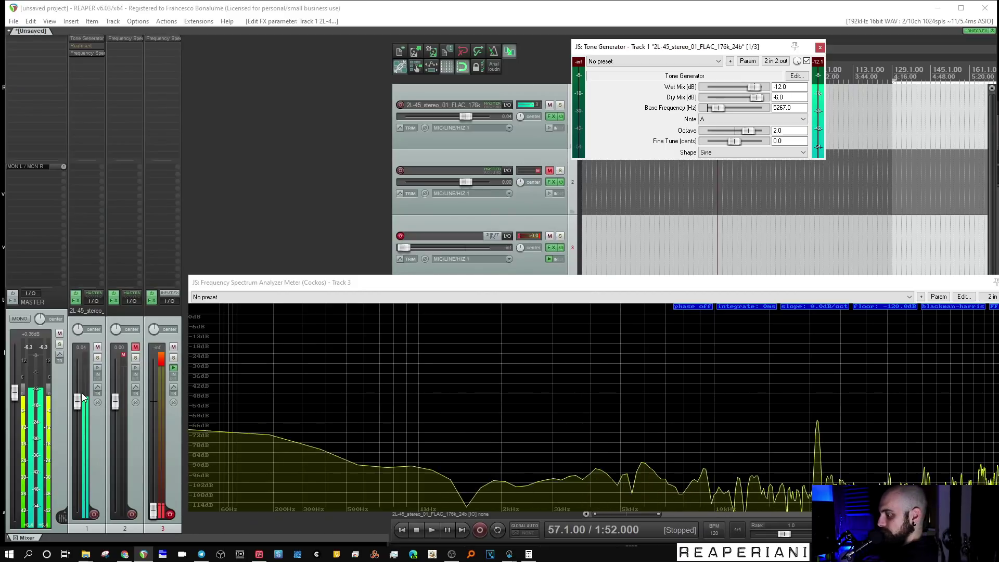
{"action": "left_click_drag", "start_coordinate": [620, 292], "coordinate": [499, 240]}
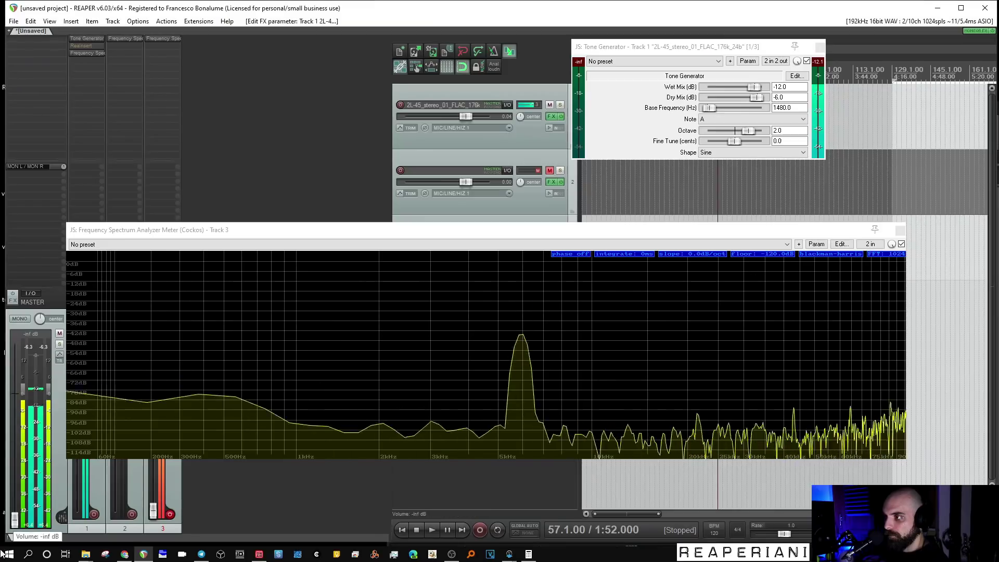
Compare track 3's spectrum with the master volume at -inf and at -0.15 dB, using a 1264 Hz base frequency.
{"action": "left_click_drag", "start_coordinate": [25, 389], "coordinate": [14, 519]}
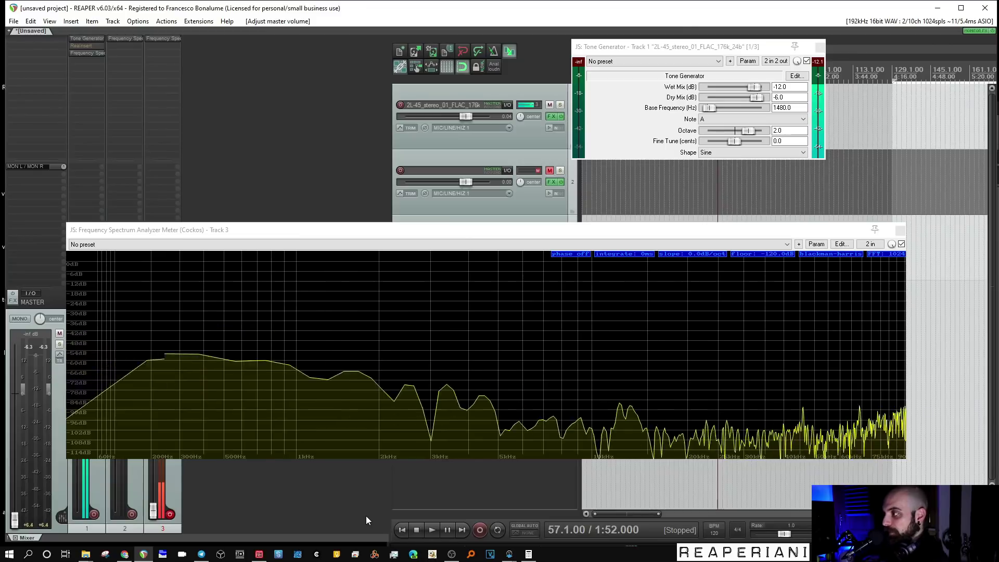
{"action": "left_click_drag", "start_coordinate": [374, 229], "coordinate": [562, 256]}
{"action": "scroll", "coordinate": [725, 104], "scroll_direction": "down", "scroll_amount": 3}
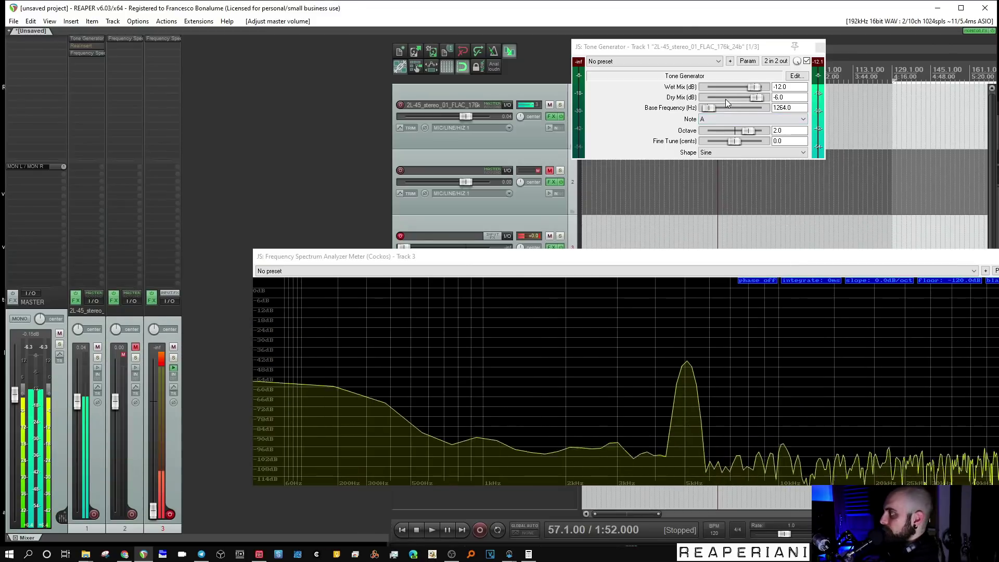
Sweep the Tone Generator's base frequency to 5765, 10772 and 7682 Hz, checking the high-frequency peak in track 3's analyzer.
{"action": "left_click_drag", "start_coordinate": [710, 108], "coordinate": [714, 108]}
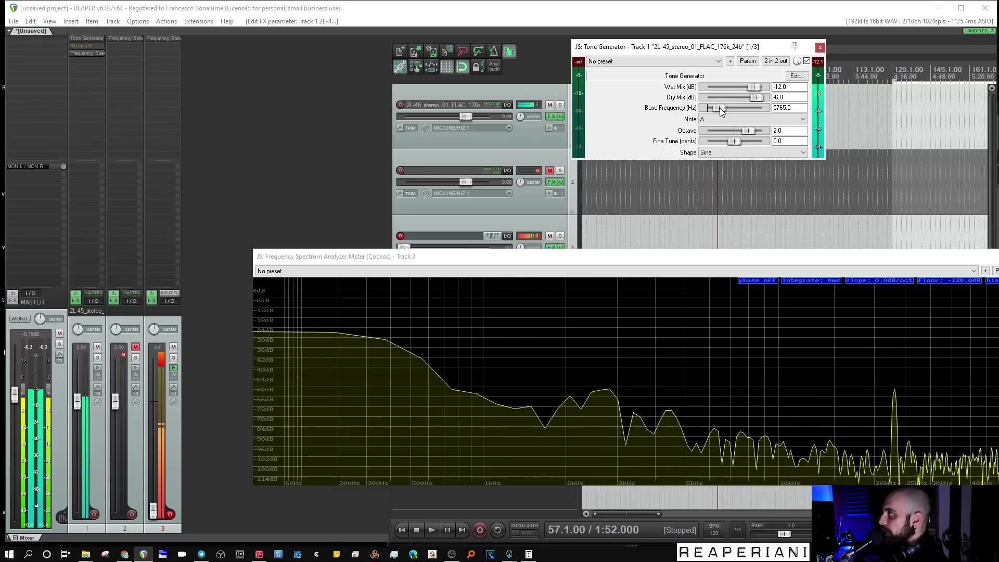
{"action": "left_click_drag", "start_coordinate": [721, 110], "coordinate": [733, 111]}
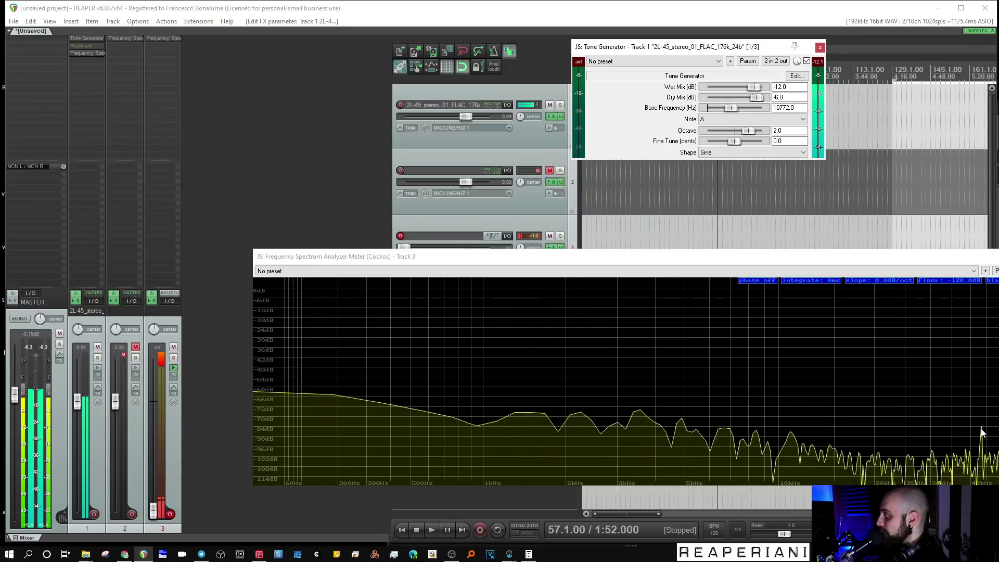
{"action": "left_click_drag", "start_coordinate": [747, 131], "coordinate": [725, 104]}
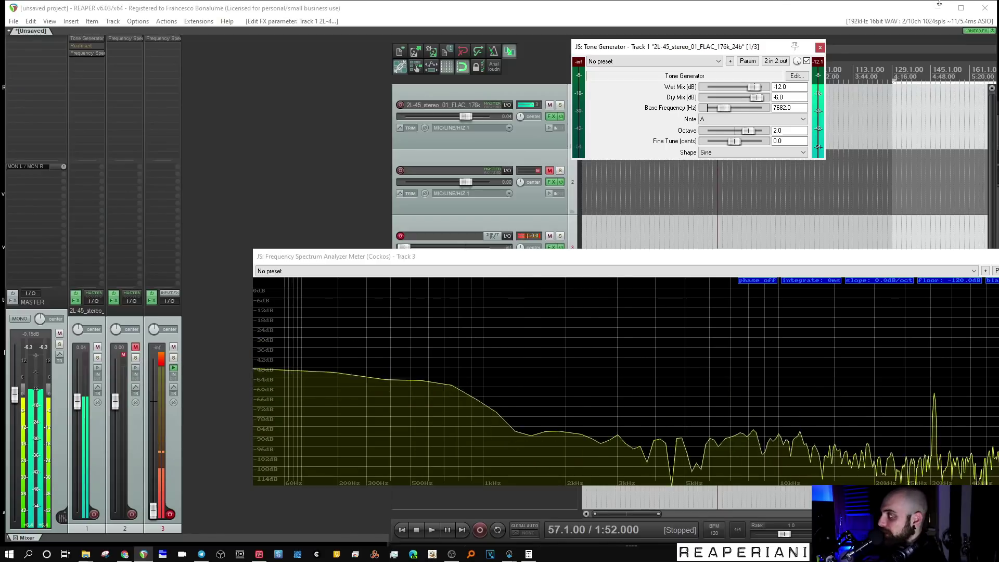
{"action": "left_click_drag", "start_coordinate": [783, 258], "coordinate": [655, 216]}
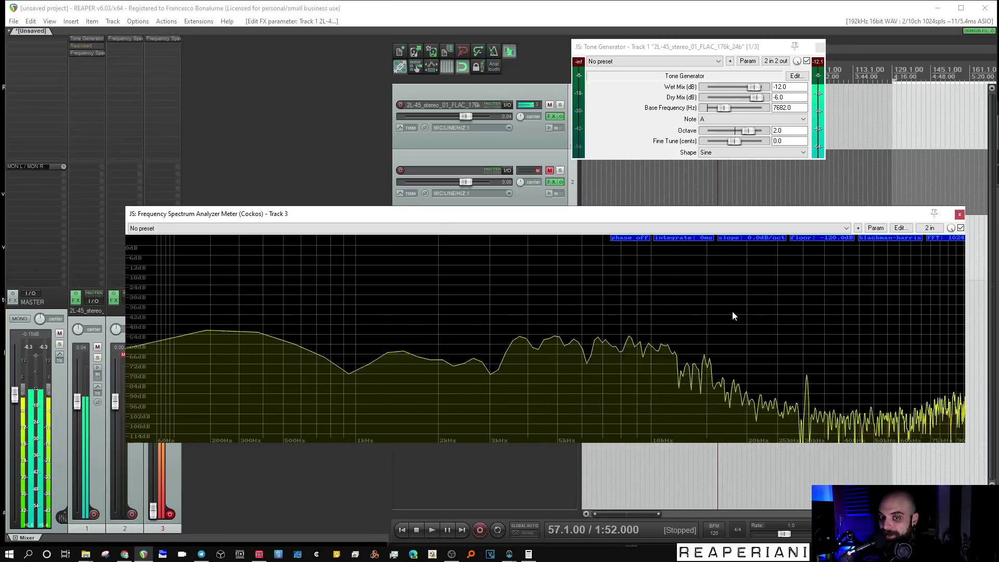
Disarm track 3, and remove the Tone Generator and ReaInsert from track 1.
{"action": "left_click", "coordinate": [169, 514]}
{"action": "left_click_drag", "start_coordinate": [350, 219], "coordinate": [407, 249]}
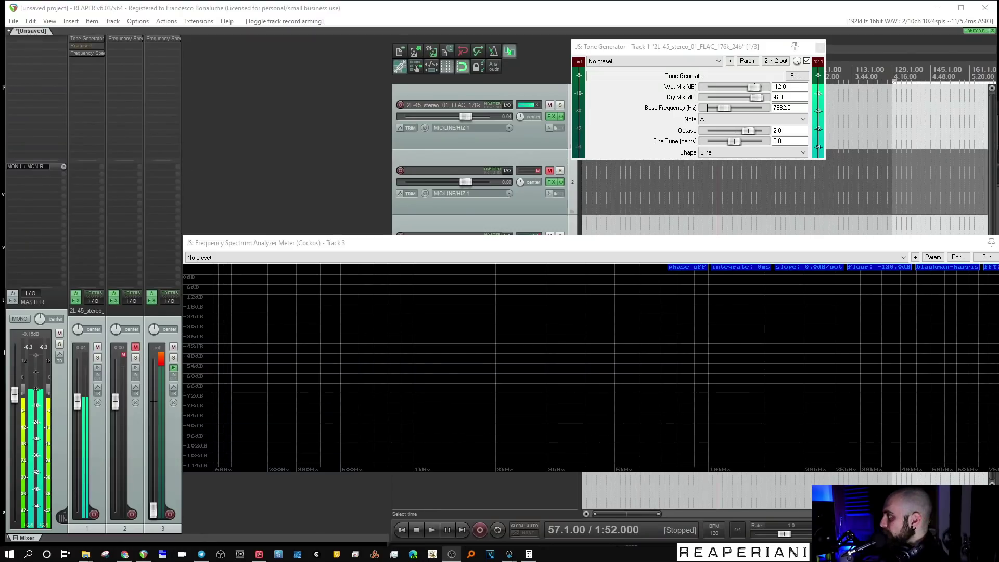
{"action": "key", "text": "Escape"}
{"action": "left_click", "coordinate": [820, 48]}
{"action": "left_click", "coordinate": [616, 99]}
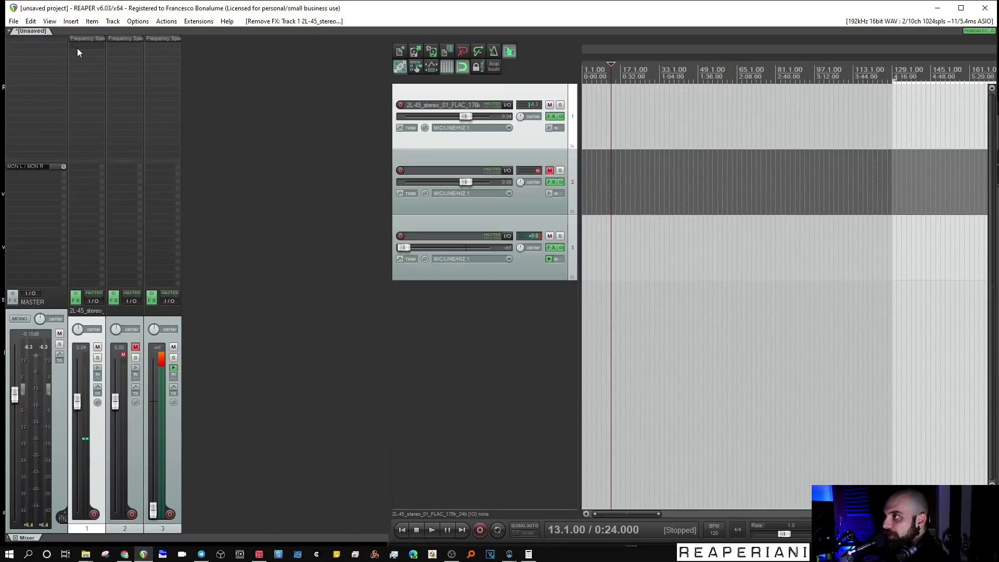
Add the ReaSynth instrument to track 1.
{"action": "double_click", "coordinate": [77, 48]}
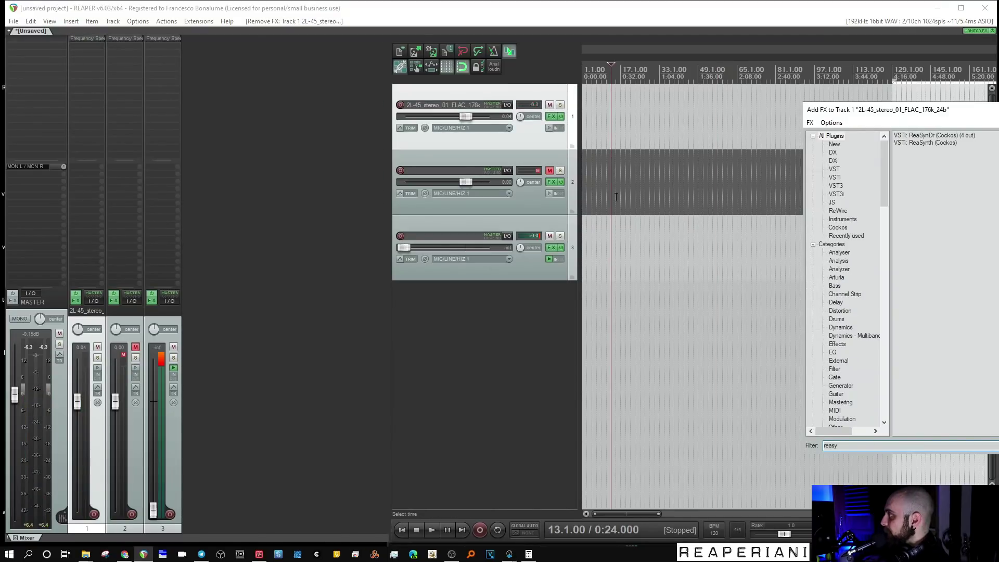
{"action": "double_click", "coordinate": [917, 144]}
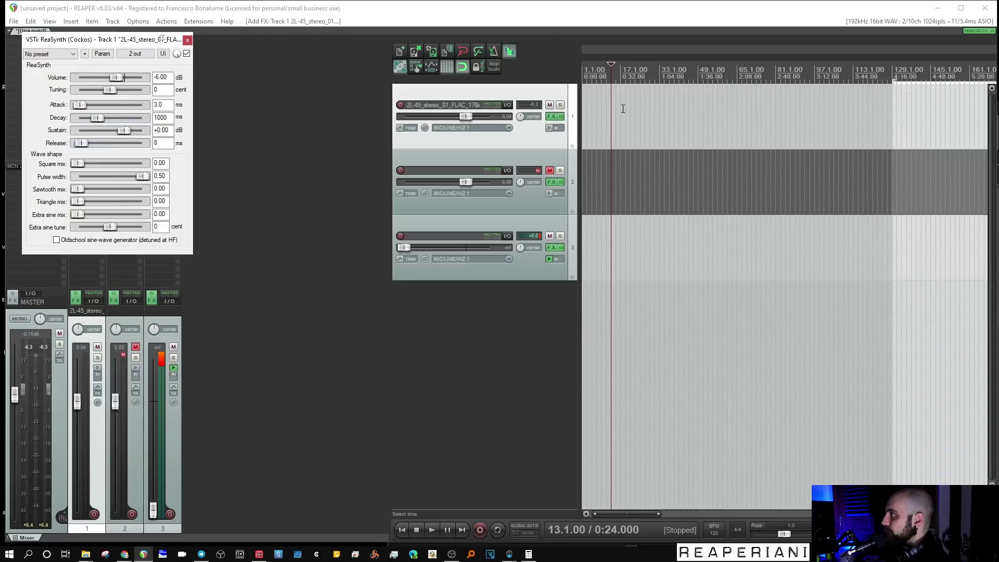
Enable repeat and draw a 16-measure MIDI item on track 1 from 1.1.00 to 17.1.00.
{"action": "left_click_drag", "start_coordinate": [621, 108], "coordinate": [550, 104]}
{"action": "left_click", "coordinate": [500, 529]}
{"action": "left_click_drag", "start_coordinate": [622, 124], "coordinate": [590, 127]}
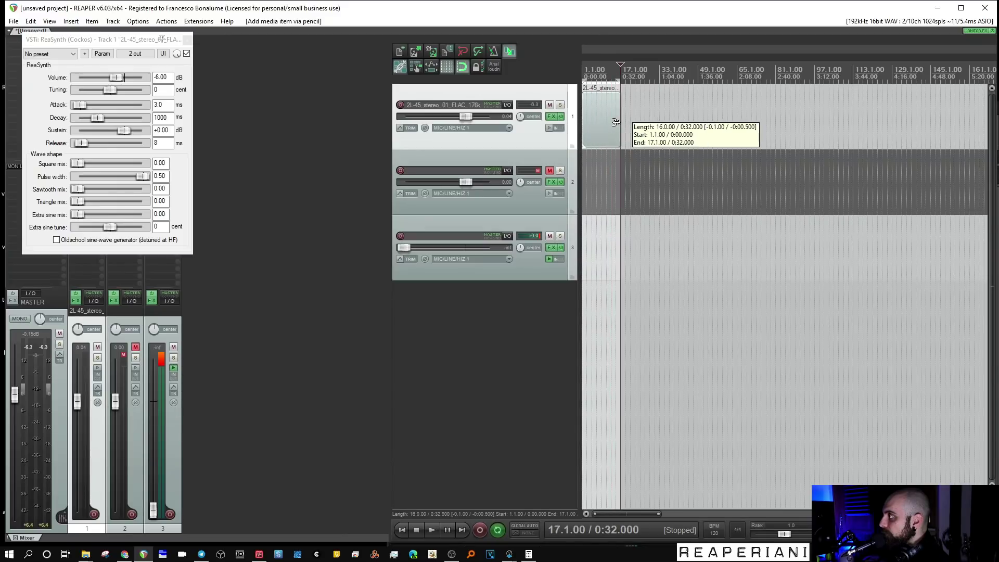
Draw a C4 note across the whole length of the MIDI item and play it from the start.
{"action": "key", "text": "space"}
{"action": "double_click", "coordinate": [594, 123]}
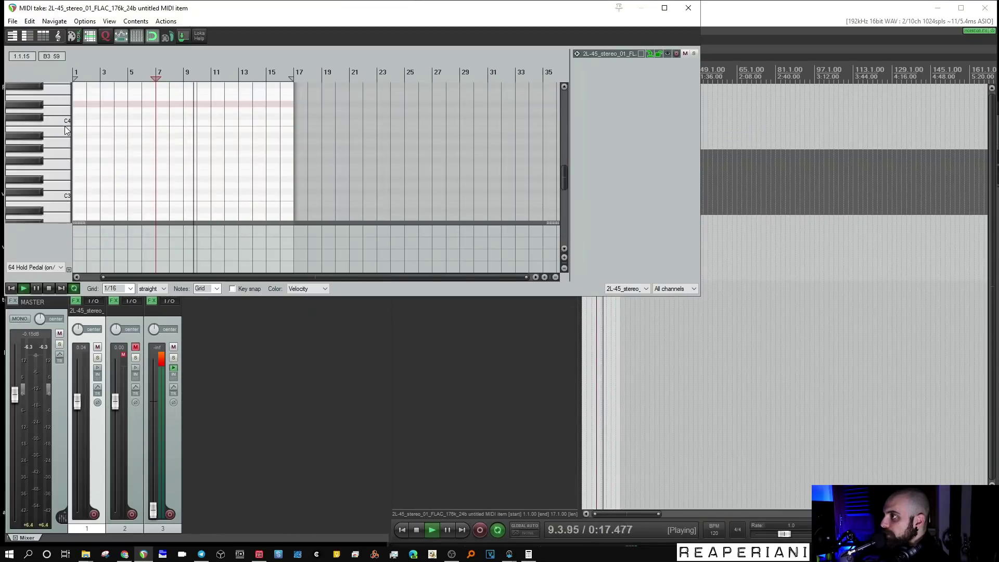
{"action": "mouse_move", "coordinate": [74, 128]}
{"action": "left_mouse_down"}
{"action": "mouse_move", "coordinate": [317, 133]}
{"action": "mouse_move", "coordinate": [314, 123]}
{"action": "left_mouse_up"}
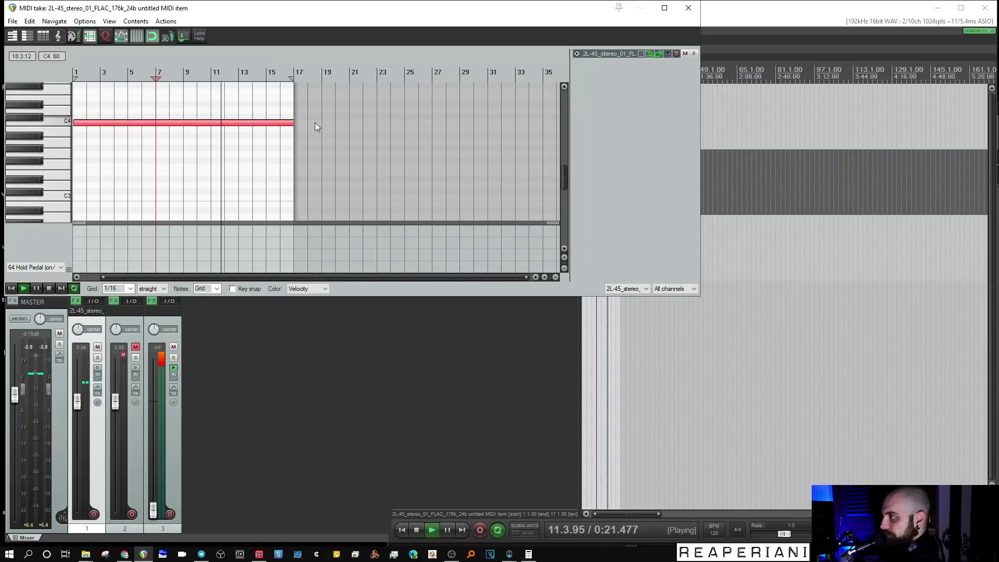
{"action": "key", "text": "space"}
{"action": "key", "text": "space"}
{"action": "key", "text": "space"}
{"action": "key", "text": "Home"}
{"action": "key", "text": "space"}
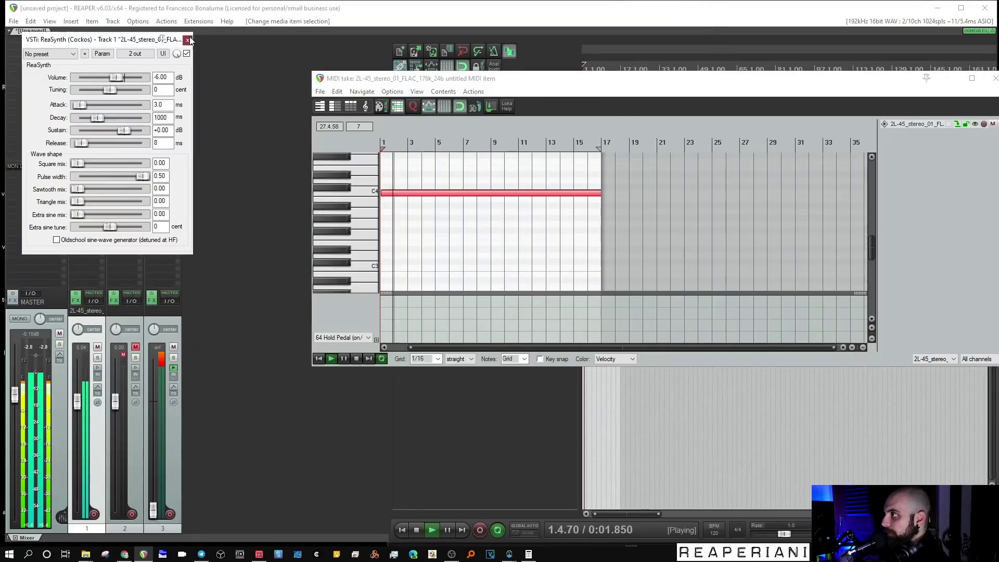
Place ReaSynth before the Frequency Spectrum Analyzer Meter on track 1 and display the analyzer below the MIDI note.
{"action": "left_click", "coordinate": [186, 39]}
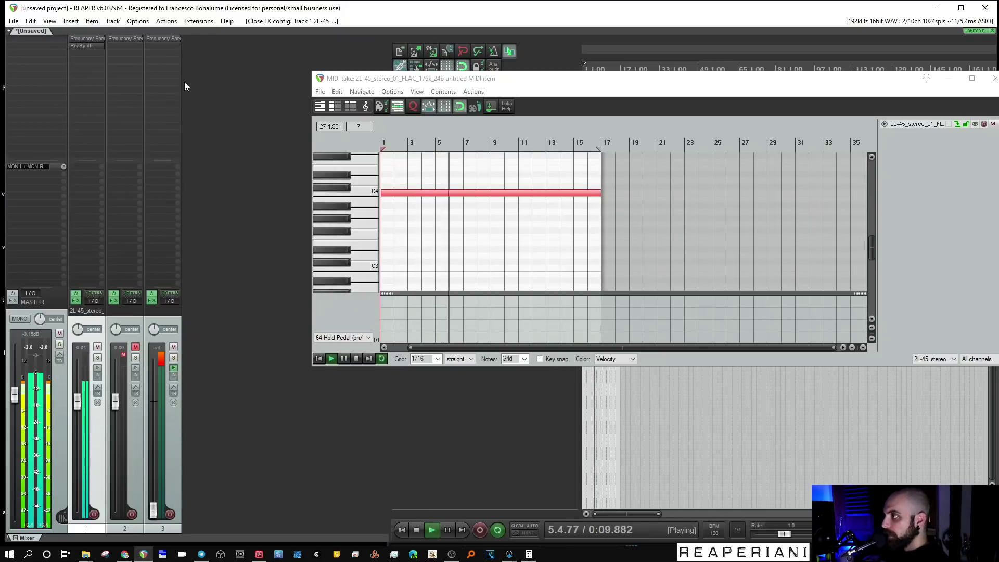
{"action": "left_click", "coordinate": [79, 46]}
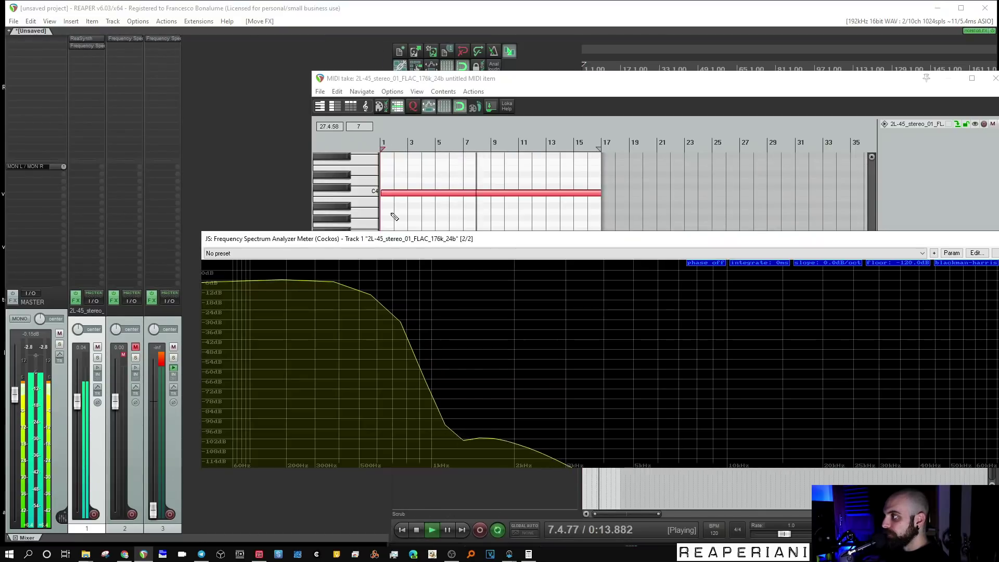
{"action": "left_click_drag", "start_coordinate": [354, 239], "coordinate": [385, 266]}
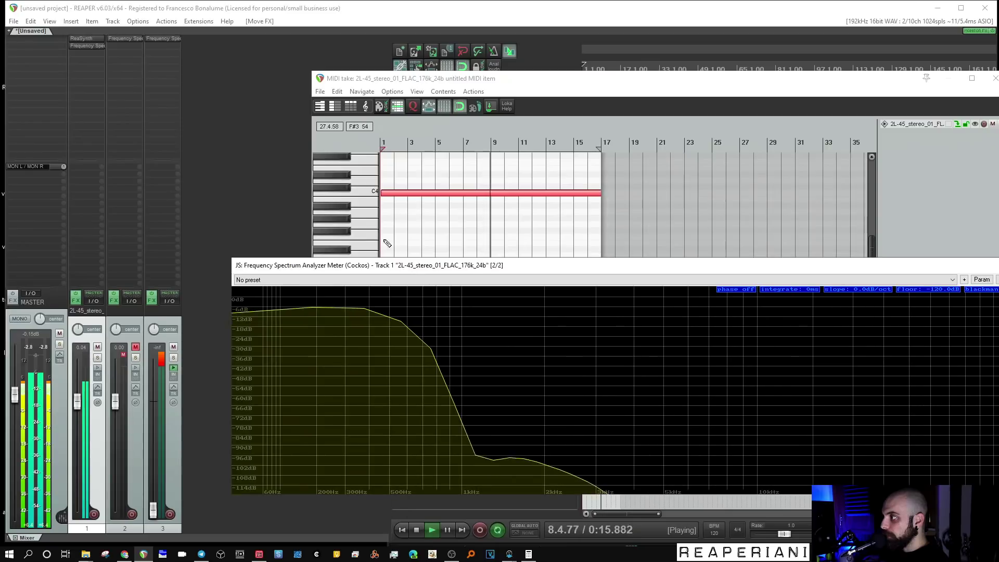
Raise the MIDI note to A#7 and play it with ReaSynth's square mix at 1.00, showing its spectrum.
{"action": "left_click_drag", "start_coordinate": [392, 196], "coordinate": [399, 161]}
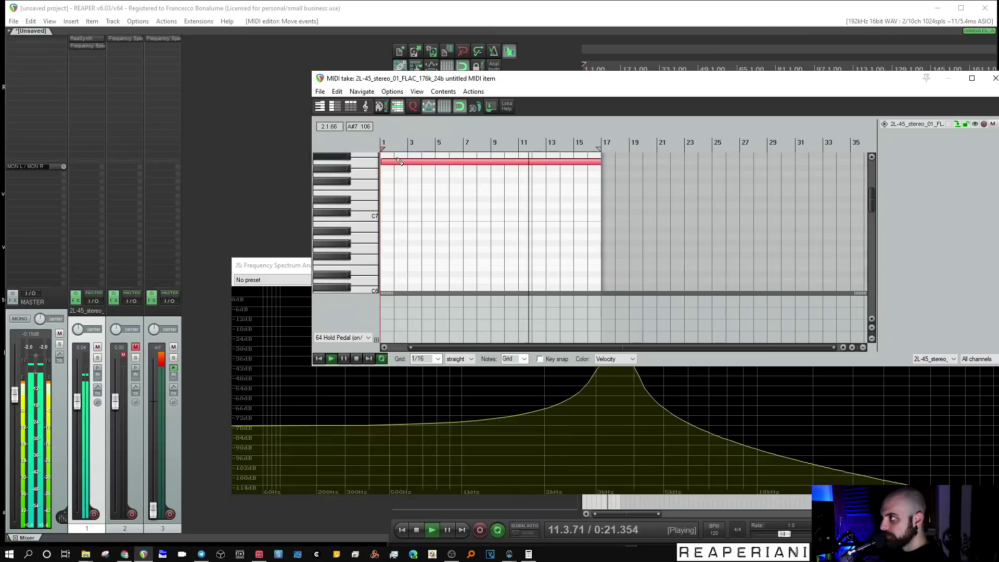
{"action": "left_click", "coordinate": [86, 39]}
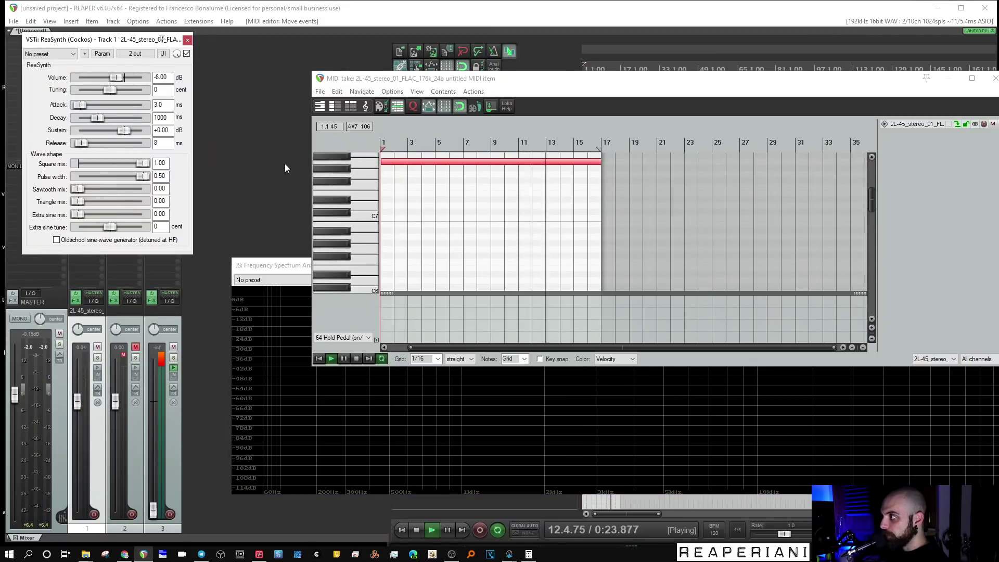
{"action": "key", "text": "space"}
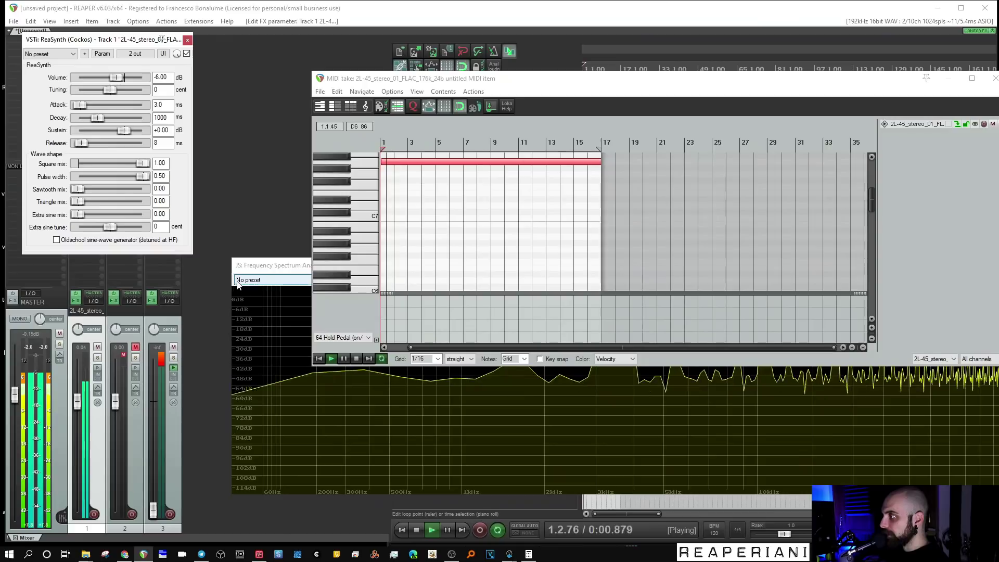
{"action": "left_click", "coordinate": [829, 408]}
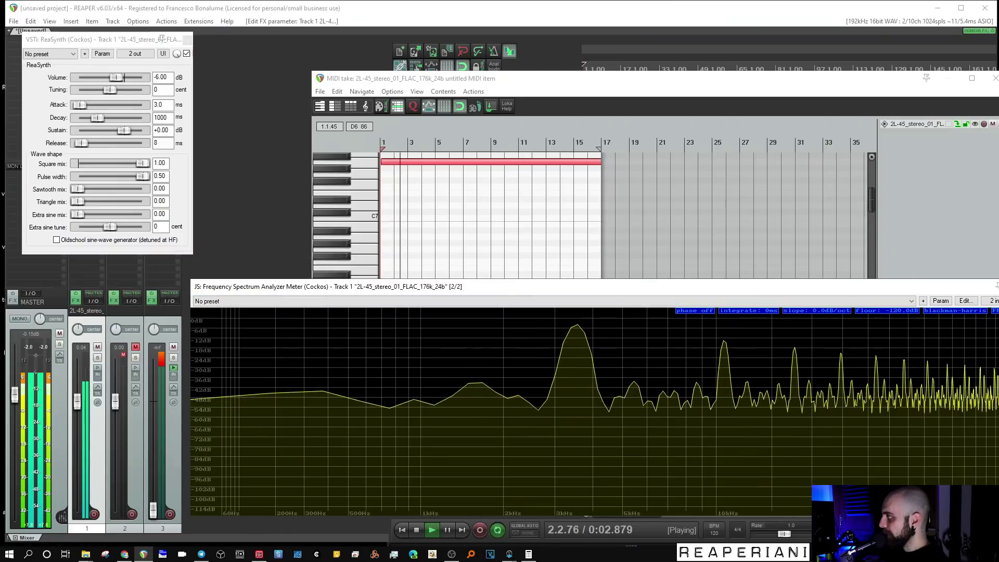
Close ReaSynth's window and add the JS Oscilloscope Meter at the end of track 1's effects chain.
{"action": "left_click", "coordinate": [187, 41]}
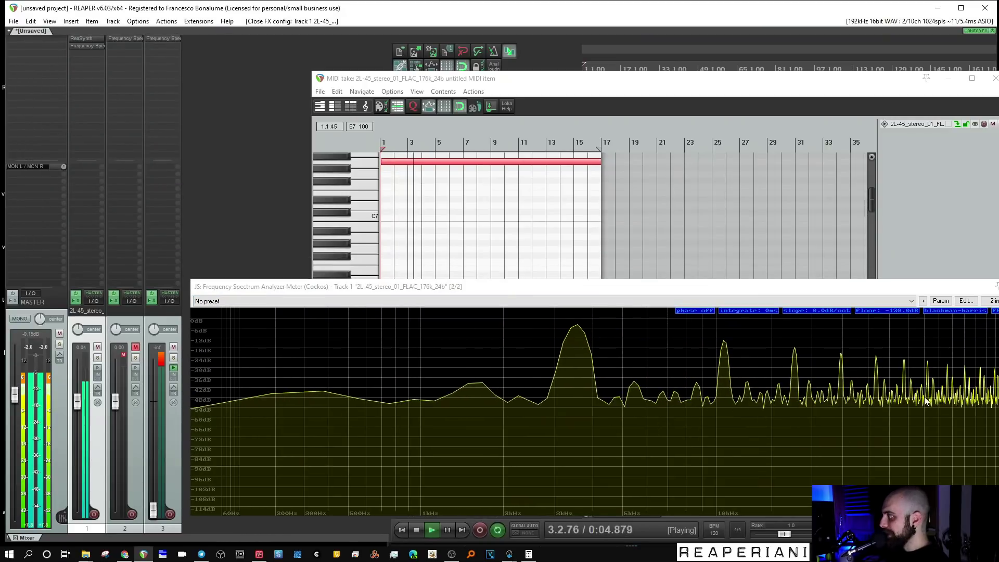
{"action": "double_click", "coordinate": [78, 51]}
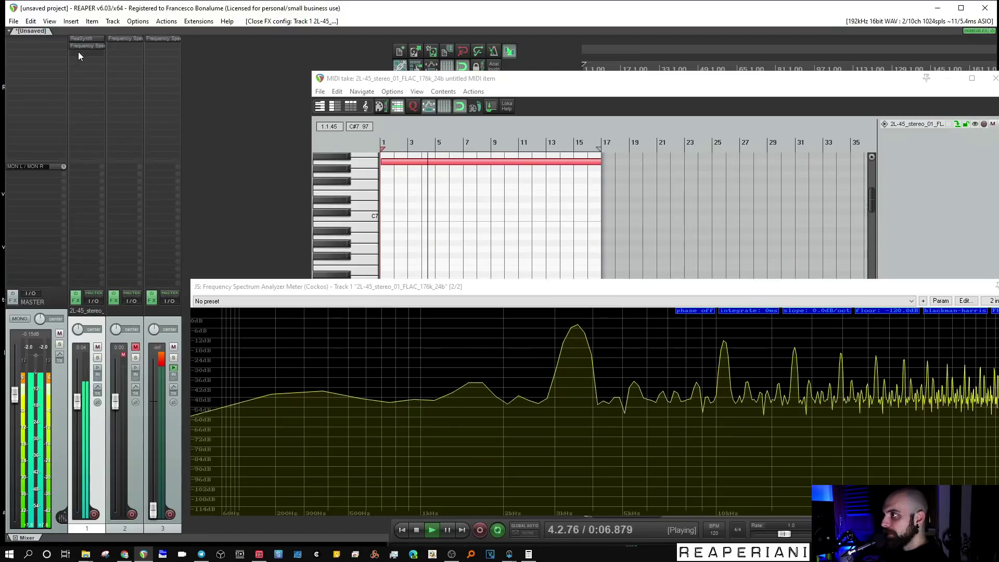
{"action": "type", "text": "osc"}
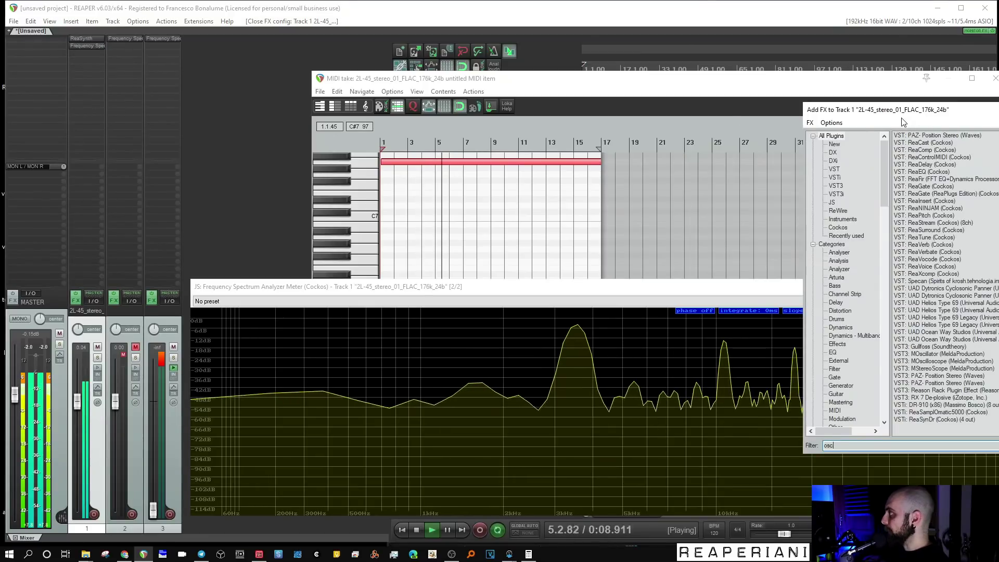
{"action": "left_click", "coordinate": [918, 164]}
{"action": "double_click", "coordinate": [919, 165]}
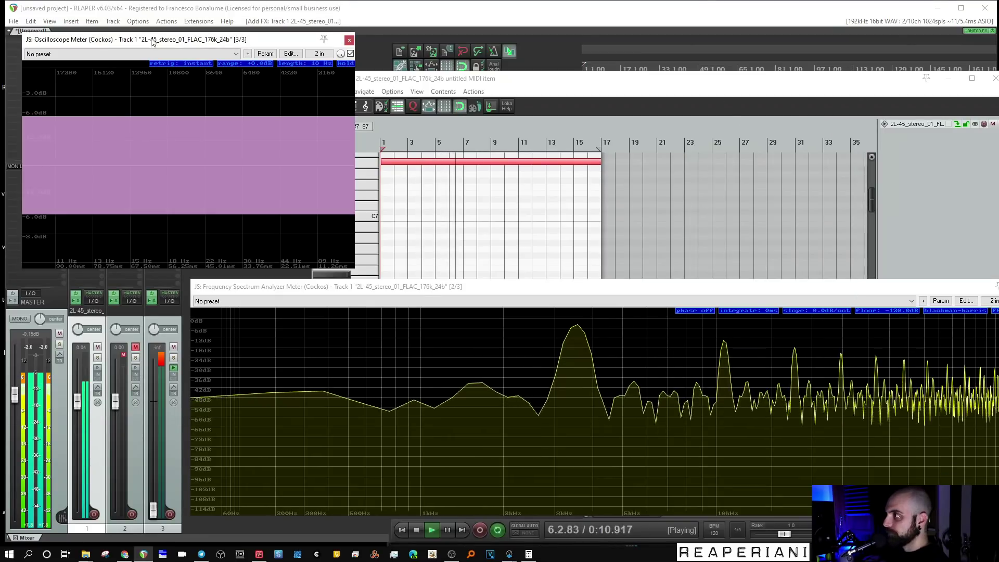
{"action": "left_click_drag", "start_coordinate": [153, 41], "coordinate": [368, 89]}
{"action": "left_click_drag", "start_coordinate": [367, 201], "coordinate": [458, 145]}
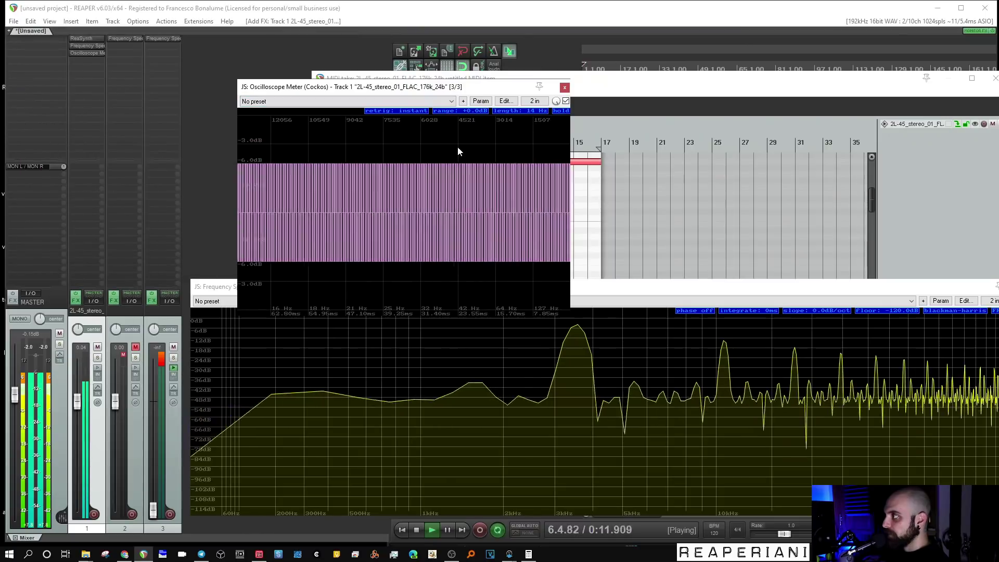
Set the oscilloscope's retrigger to ascend and its length to 544 Hz so individual square-wave cycles can be inspected.
{"action": "left_click", "coordinate": [403, 114]}
{"action": "left_click_drag", "start_coordinate": [401, 121], "coordinate": [412, 181]}
{"action": "scroll", "coordinate": [412, 181], "scroll_direction": "up", "scroll_amount": 3}
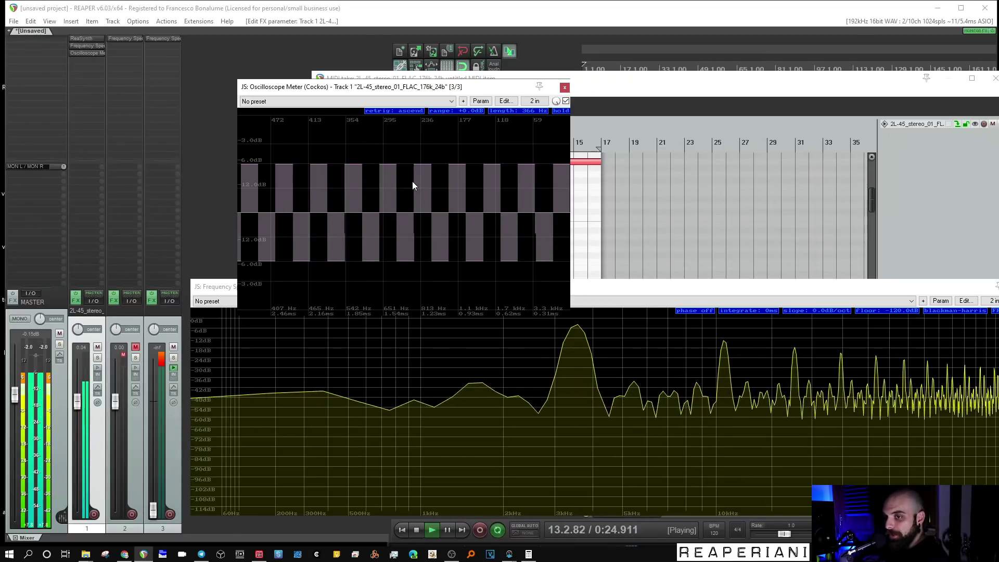
{"action": "left_click_drag", "start_coordinate": [419, 185], "coordinate": [498, 198]}
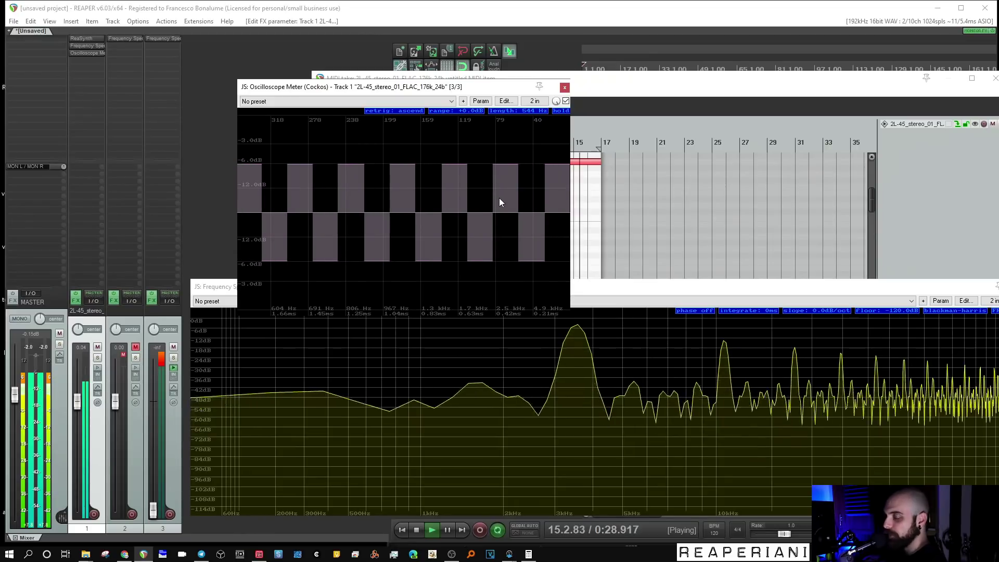
Switch to the Console mixer and change the ANALOG 1 input from mic to line.
{"action": "left_click", "coordinate": [86, 61]}
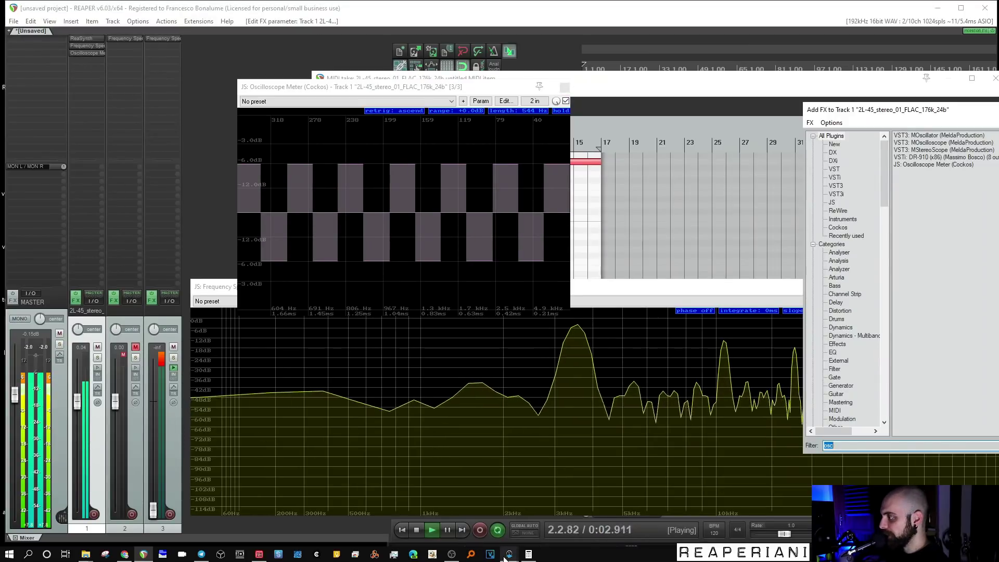
{"action": "mouse_move", "coordinate": [507, 555]}
{"action": "left_click", "coordinate": [488, 514]}
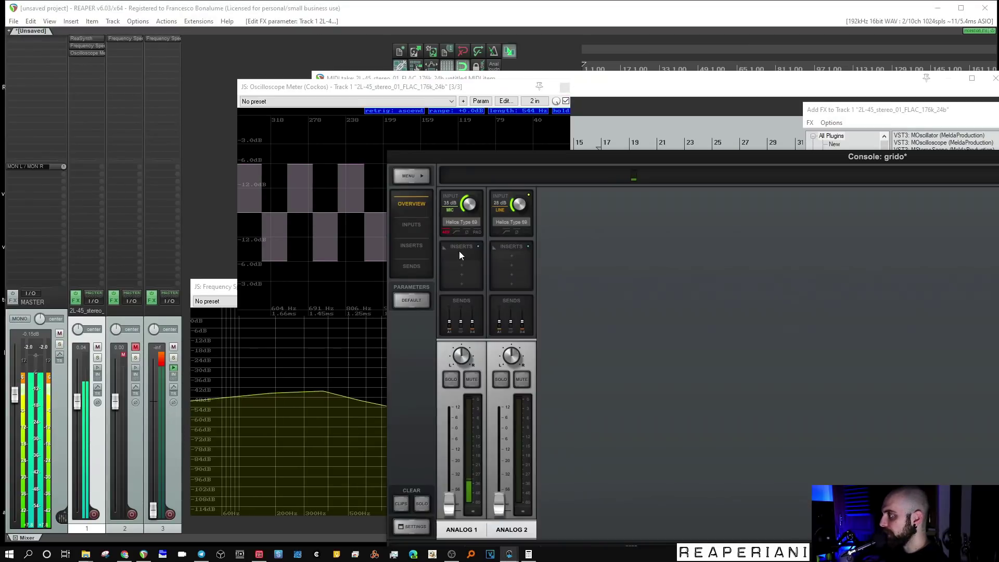
{"action": "left_click", "coordinate": [451, 210]}
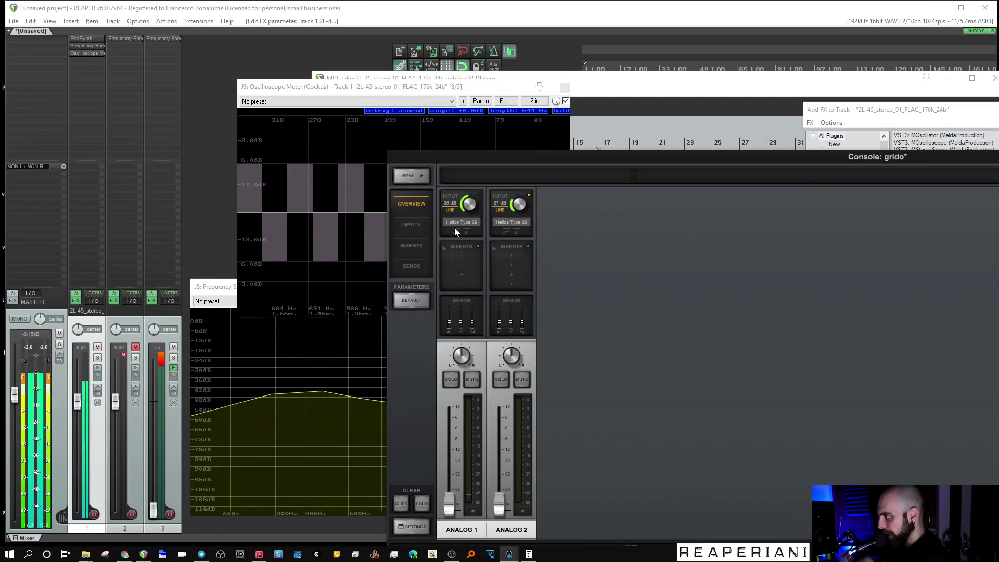
Add ReaInsert to track 1, sending both channels to LINE 3 and returning both from MIC/LINE/HIZ 1.
{"action": "double_click", "coordinate": [89, 65]}
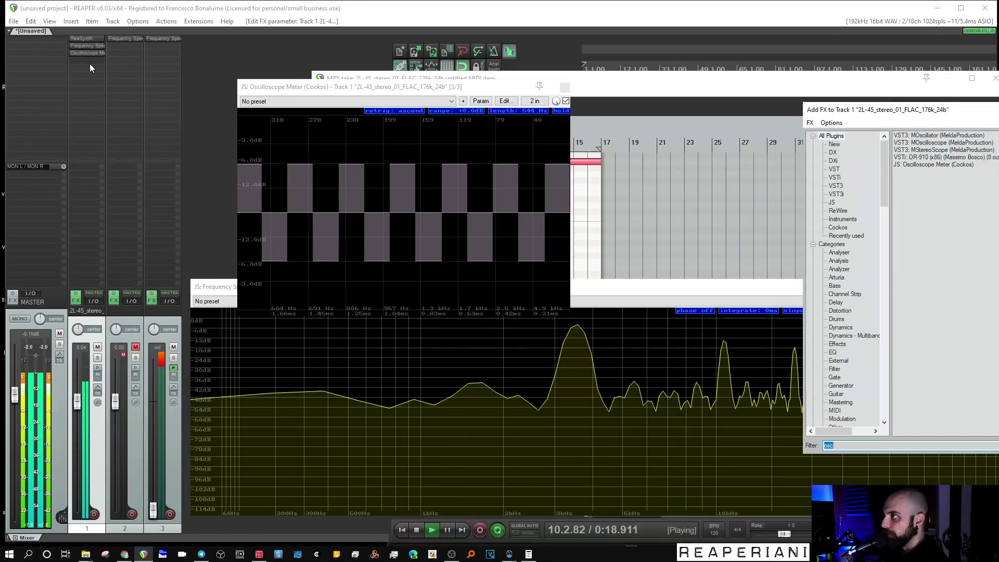
{"action": "type", "text": "reain"}
{"action": "double_click", "coordinate": [929, 137]}
{"action": "left_click", "coordinate": [357, 163]}
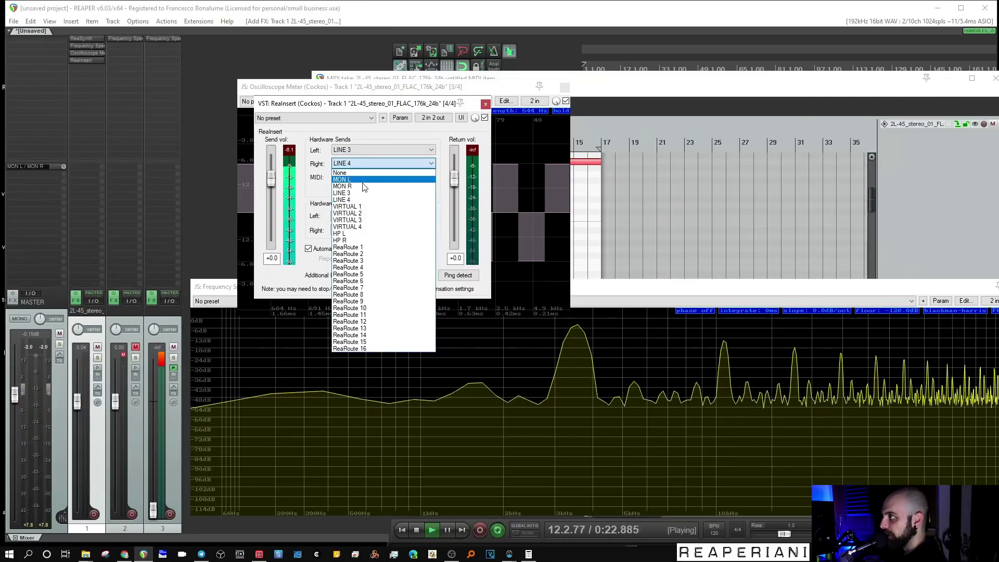
{"action": "left_click", "coordinate": [360, 196]}
{"action": "left_click", "coordinate": [360, 215]}
{"action": "left_click", "coordinate": [355, 233]}
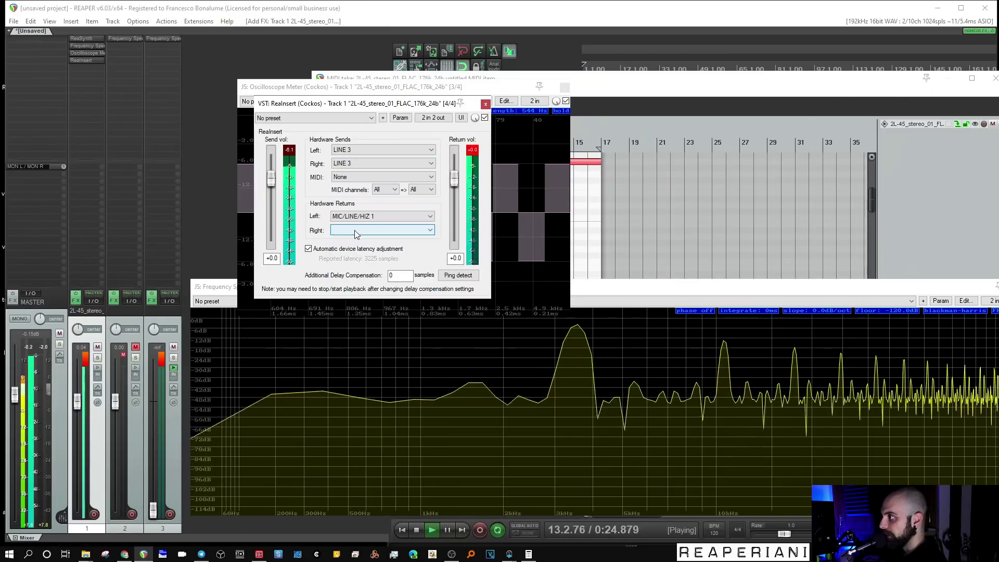
{"action": "left_click", "coordinate": [356, 229]}
{"action": "left_click", "coordinate": [357, 246]}
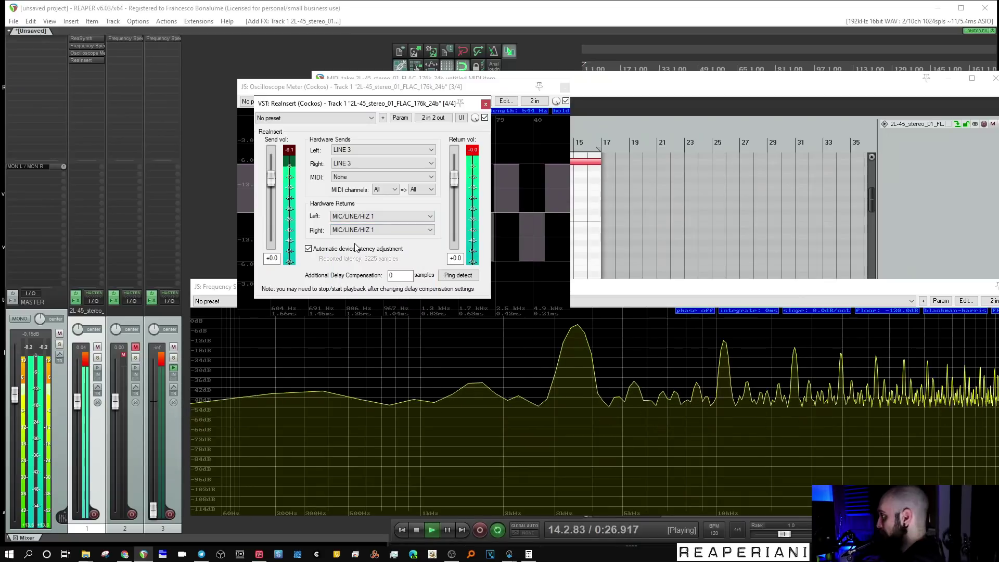
Set ReaInsert's send volume to -28.2 dB and move it directly after ReaSynth, with its window beside the oscilloscope.
{"action": "left_click_drag", "start_coordinate": [271, 178], "coordinate": [271, 223]}
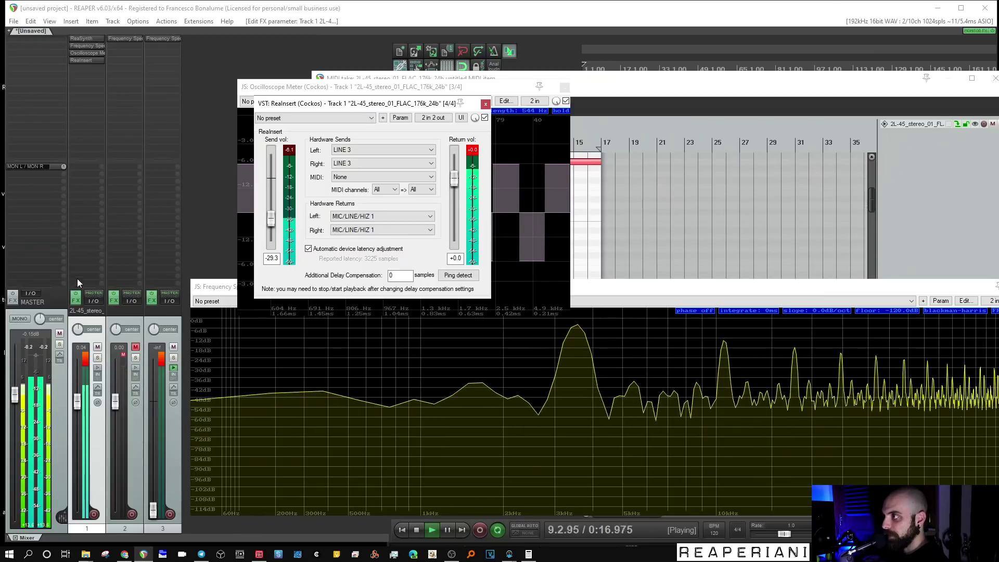
{"action": "left_click_drag", "start_coordinate": [85, 62], "coordinate": [79, 45]}
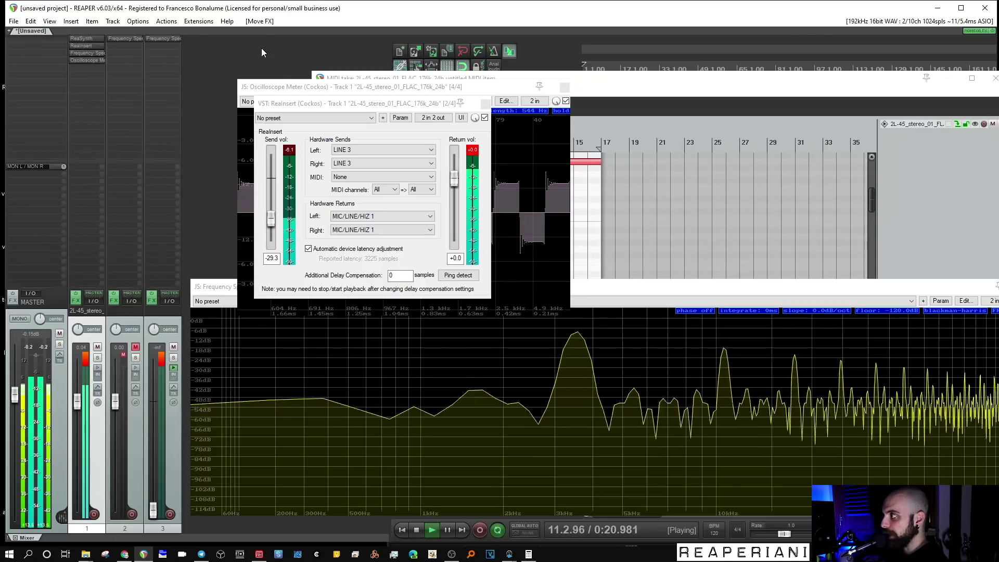
{"action": "left_click_drag", "start_coordinate": [404, 106], "coordinate": [672, 140]}
{"action": "left_click_drag", "start_coordinate": [364, 87], "coordinate": [238, 132]}
{"action": "left_click_drag", "start_coordinate": [628, 143], "coordinate": [611, 153]}
{"action": "left_click_drag", "start_coordinate": [522, 271], "coordinate": [522, 268]}
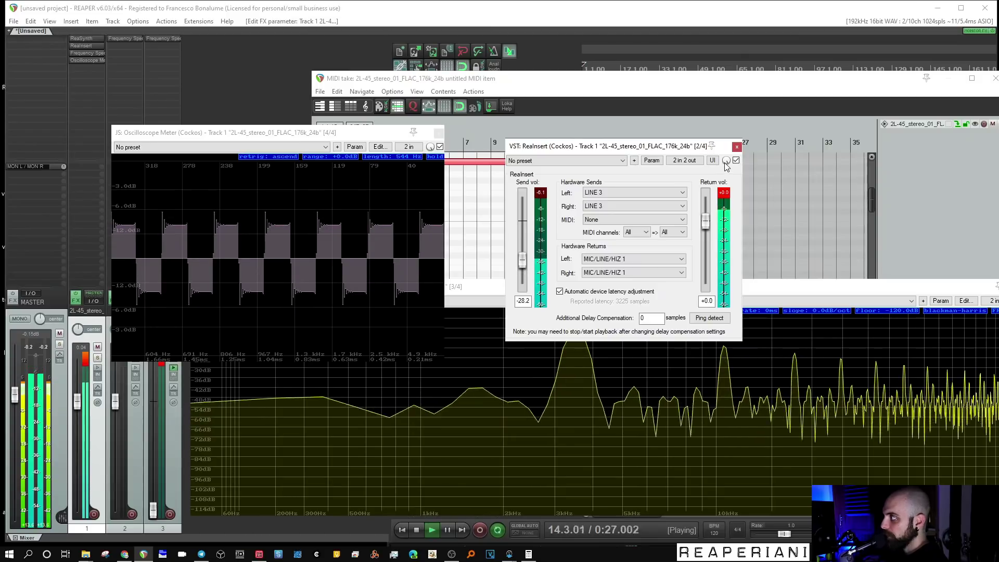
Compare ReaInsert's dry and wet waveforms with the master fader at -inf, magnifying the oscilloscope's time scale.
{"action": "left_click_drag", "start_coordinate": [726, 160], "coordinate": [726, 171]}
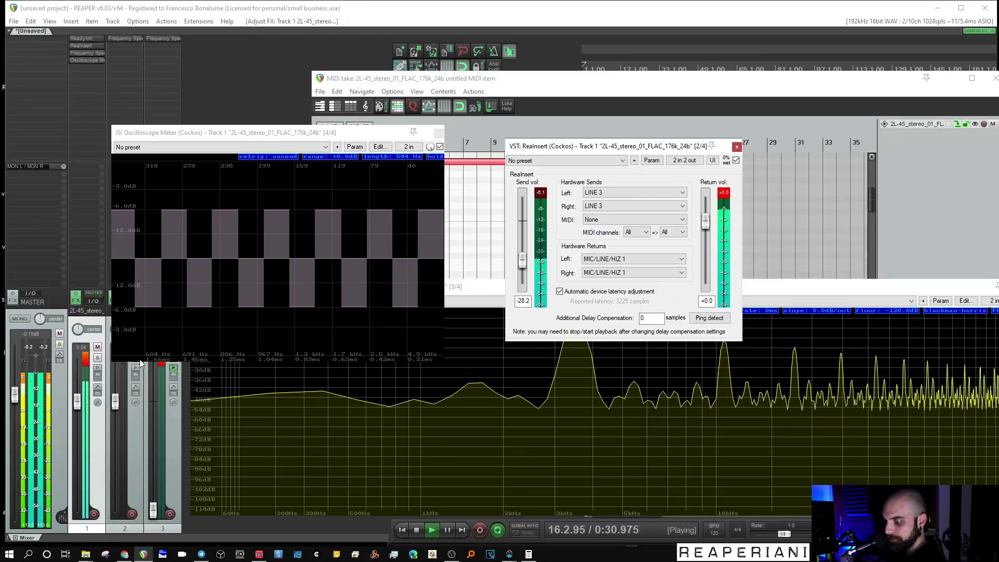
{"action": "left_click_drag", "start_coordinate": [15, 393], "coordinate": [7, 520]}
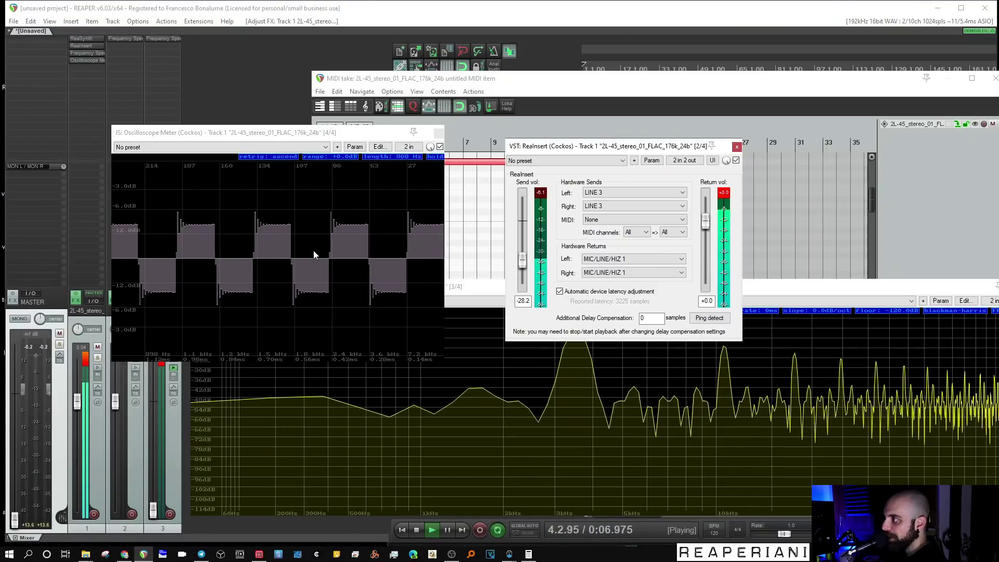
{"action": "scroll", "coordinate": [313, 250], "scroll_direction": "up", "scroll_amount": 3}
{"action": "scroll", "coordinate": [289, 252], "scroll_direction": "down", "scroll_amount": 1}
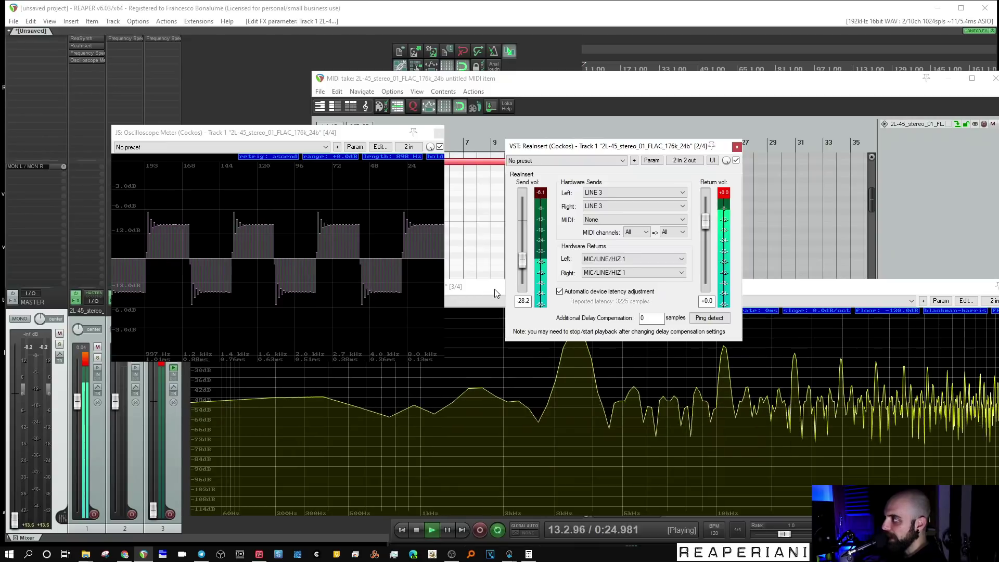
Change the audio interface's sample rate to 44.1 kHz in the Console settings.
{"action": "mouse_move", "coordinate": [509, 553]}
{"action": "left_click", "coordinate": [573, 517]}
{"action": "left_click", "coordinate": [695, 170]}
{"action": "left_click", "coordinate": [678, 193]}
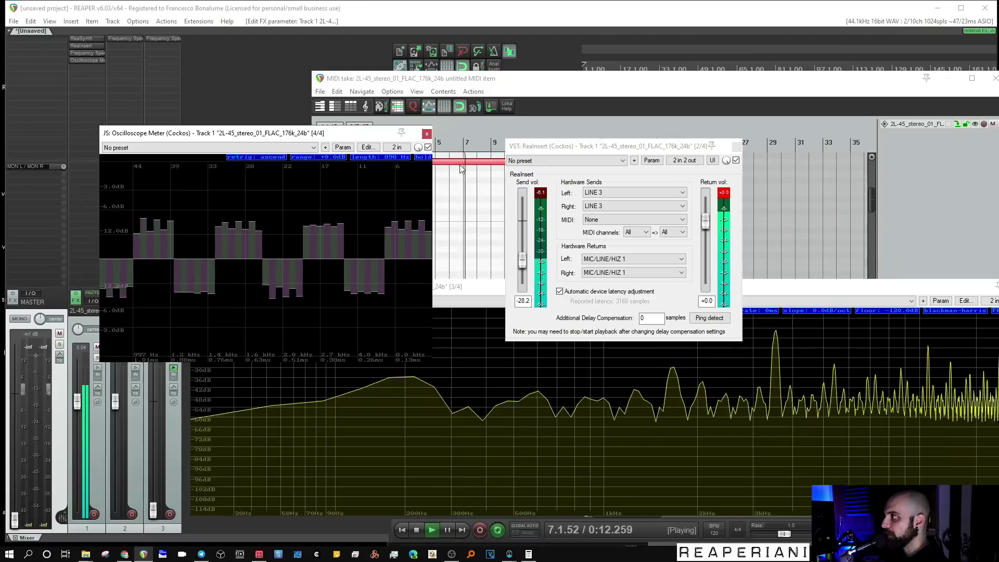
Lower the MIDI note to G6 and bring the oscilloscope forward to inspect the returned square wave.
{"action": "left_click_drag", "start_coordinate": [459, 162], "coordinate": [463, 255]}
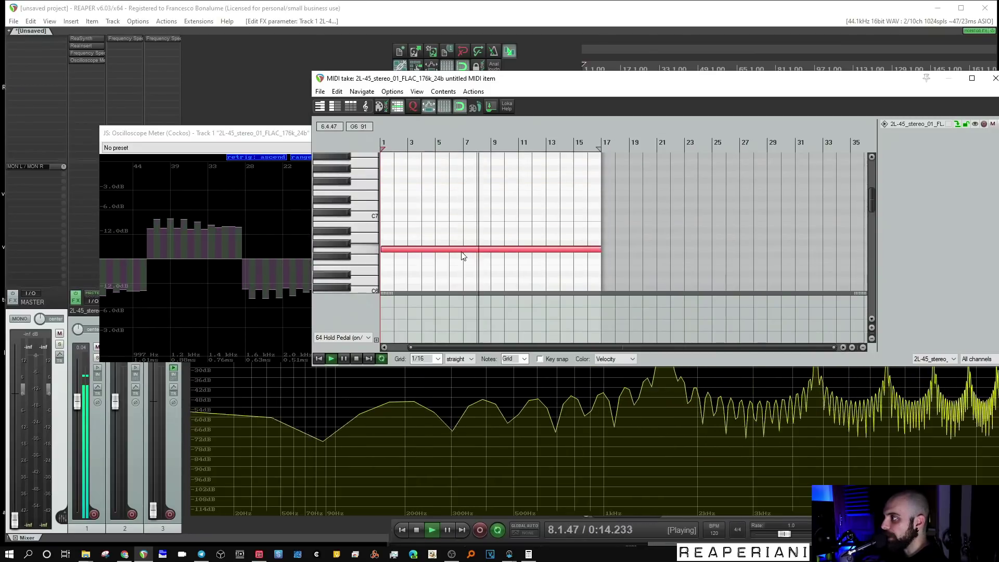
{"action": "left_click", "coordinate": [396, 246]}
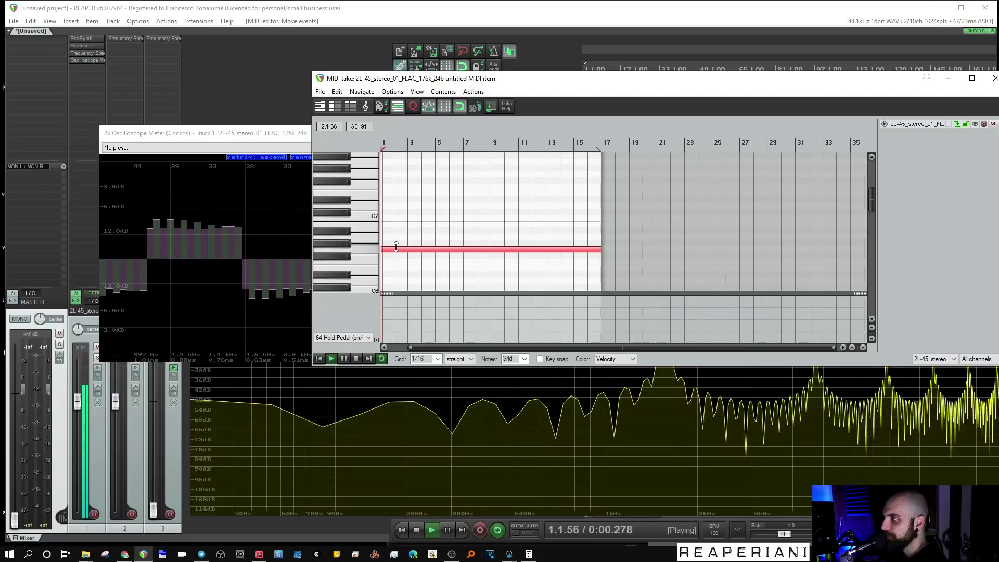
{"action": "left_click", "coordinate": [198, 182]}
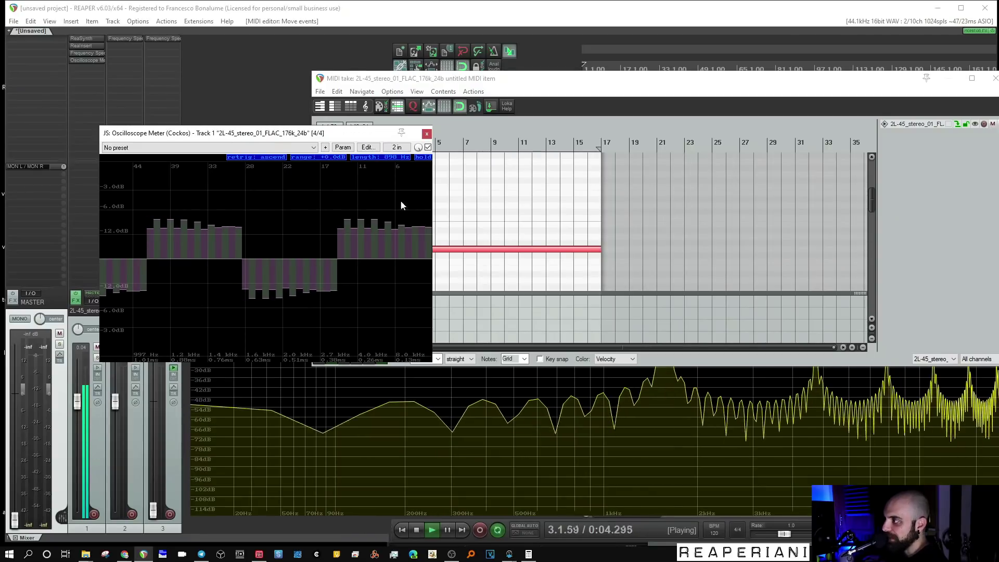
Set the interface's sample rate back to 192 kHz in the Console settings and view the waveform in the oscilloscope.
{"action": "left_click", "coordinate": [509, 554]}
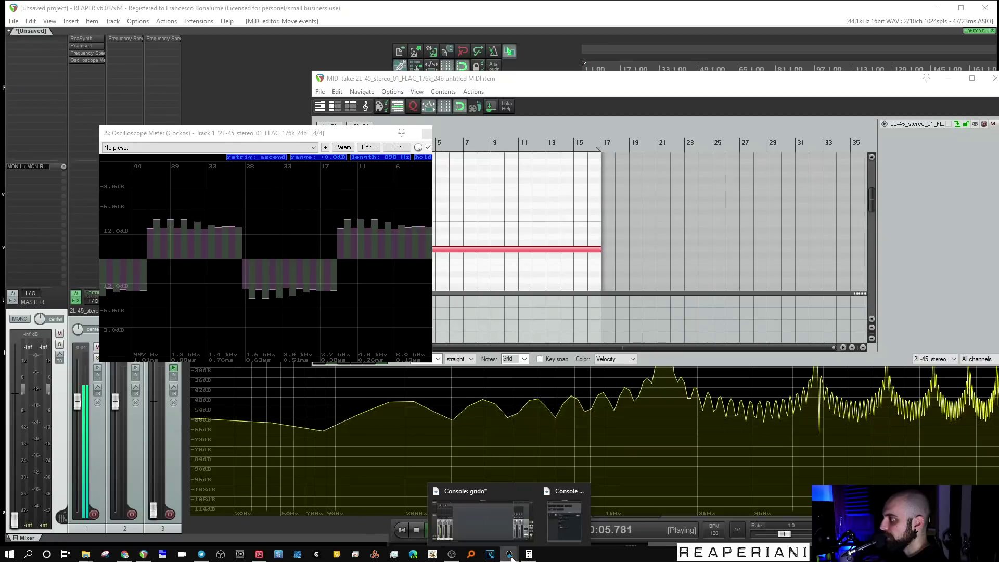
{"action": "left_click", "coordinate": [559, 520]}
{"action": "left_click", "coordinate": [698, 167]}
{"action": "left_click", "coordinate": [682, 292]}
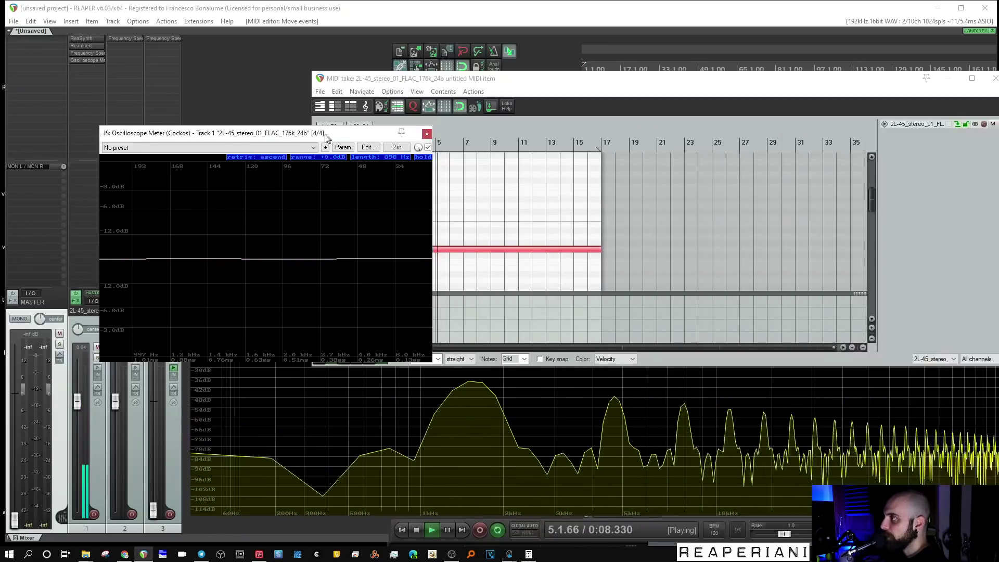
{"action": "left_click_drag", "start_coordinate": [331, 133], "coordinate": [326, 135]}
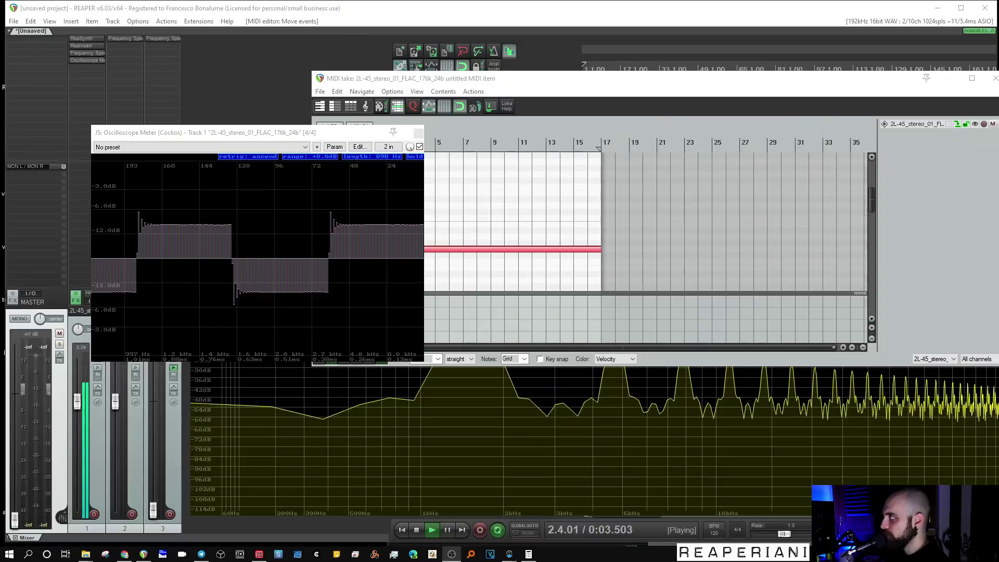
Close the MIDI editor and all open effect windows, and stop playback.
{"action": "left_click", "coordinate": [995, 79]}
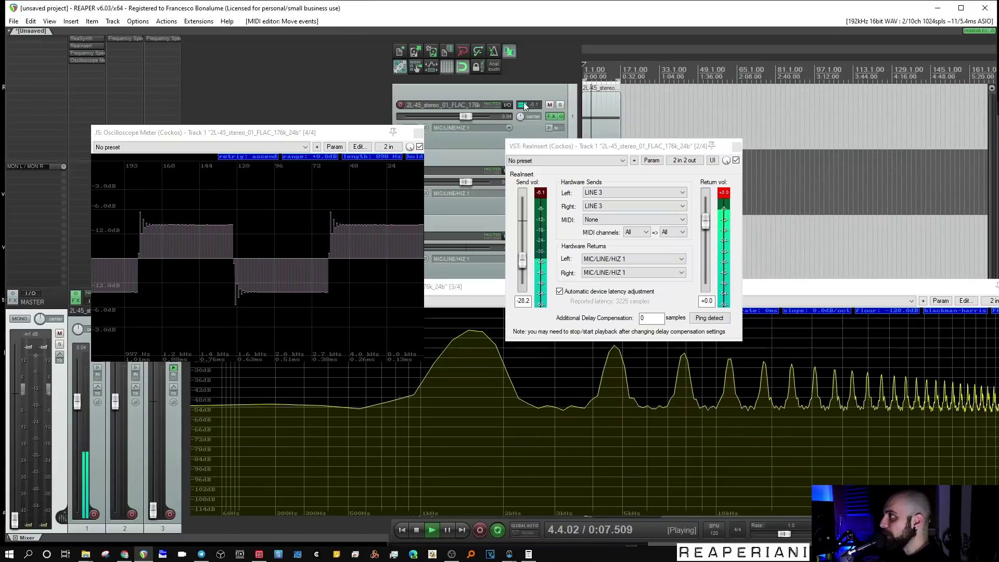
{"action": "left_click", "coordinate": [419, 132]}
{"action": "key", "text": "Escape"}
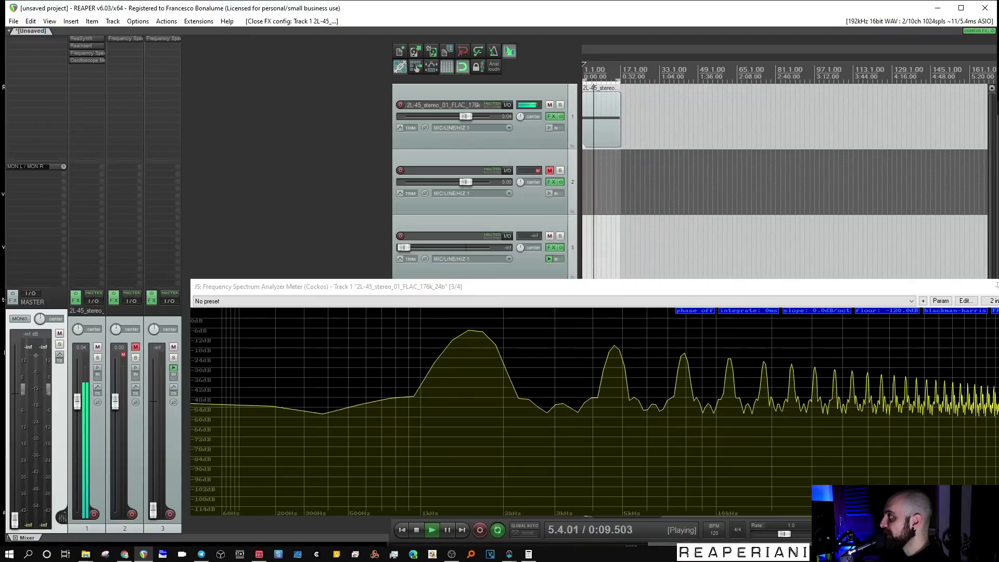
{"action": "key", "text": "Escape"}
{"action": "key", "text": "space"}
Bypass ReaInsert and both meters on track 1, and set the time selection to the MIDI item.
{"action": "scroll", "coordinate": [624, 128], "scroll_direction": "up", "scroll_amount": 5}
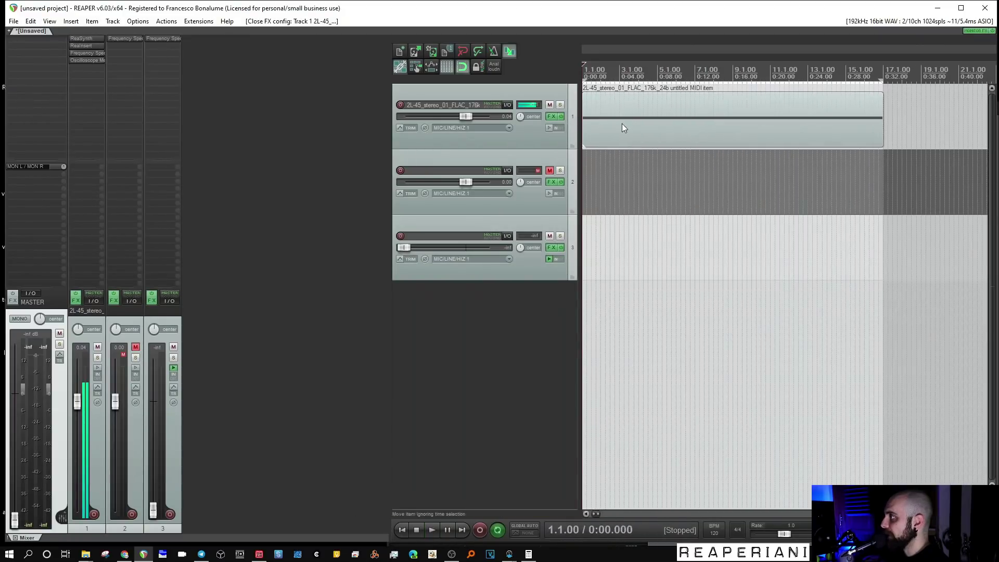
{"action": "left_click", "coordinate": [638, 128]}
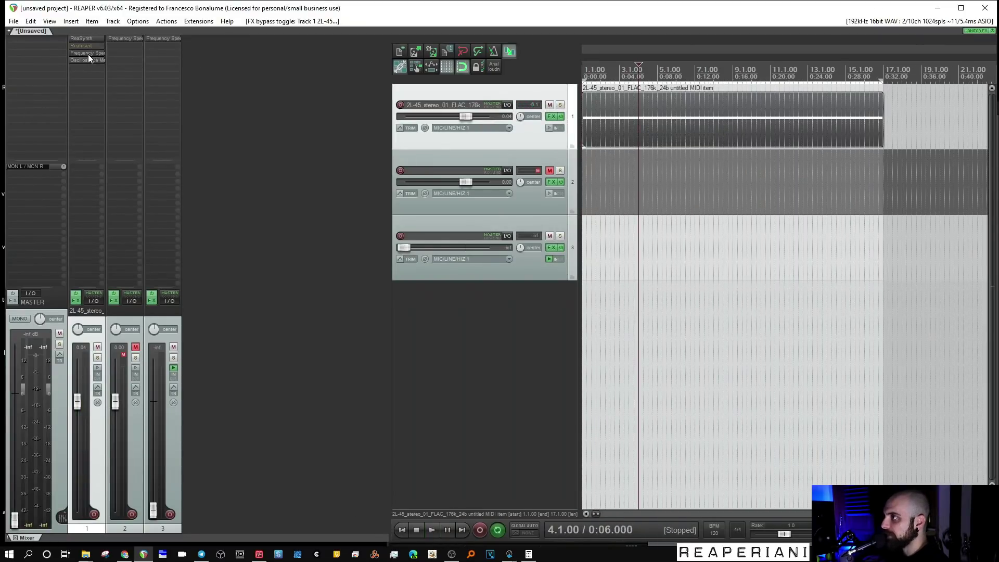
{"action": "key", "text": "ctrl+alt+t"}
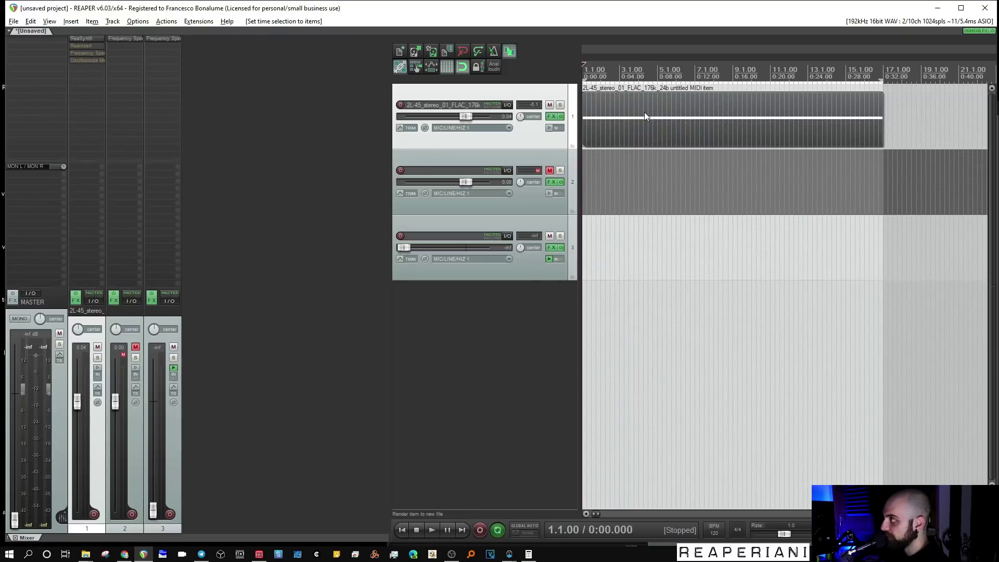
Render the time selection to the Export folder as a WAV named 192 at a sample rate of 192000 Hz.
{"action": "key", "text": "ctrl+alt+r"}
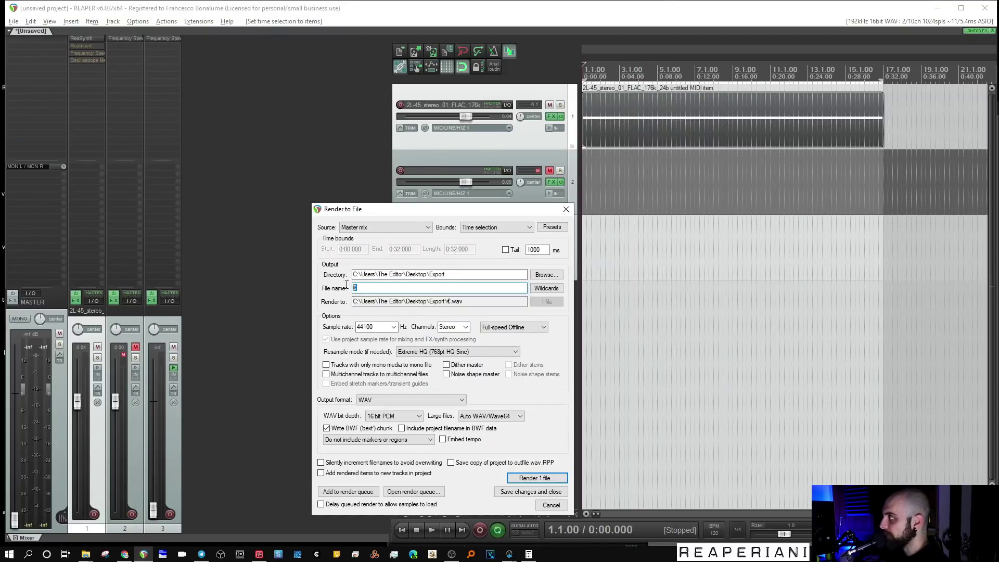
{"action": "left_click", "coordinate": [394, 327]}
{"action": "left_click", "coordinate": [371, 405]}
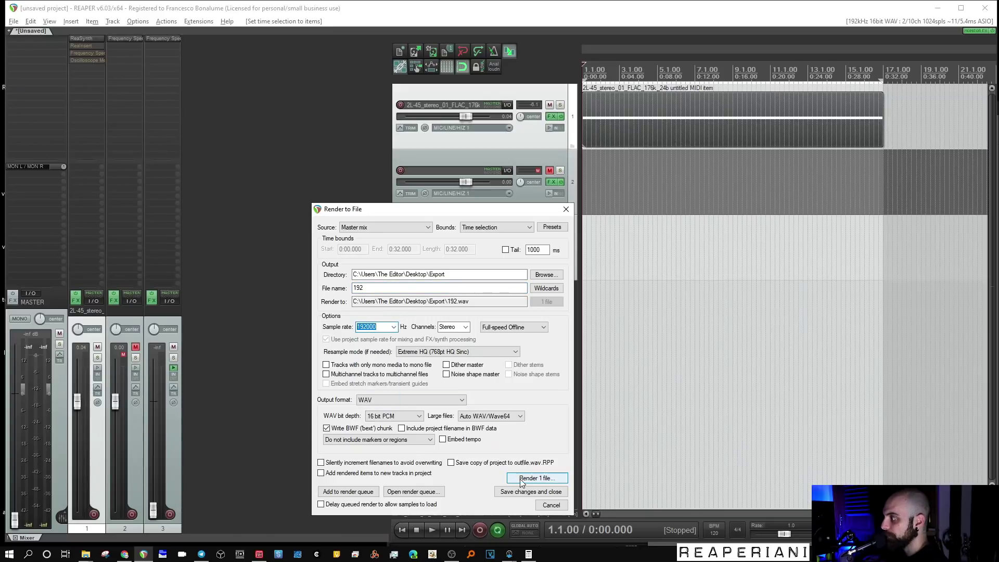
{"action": "left_click", "coordinate": [521, 479]}
{"action": "left_click", "coordinate": [596, 389]}
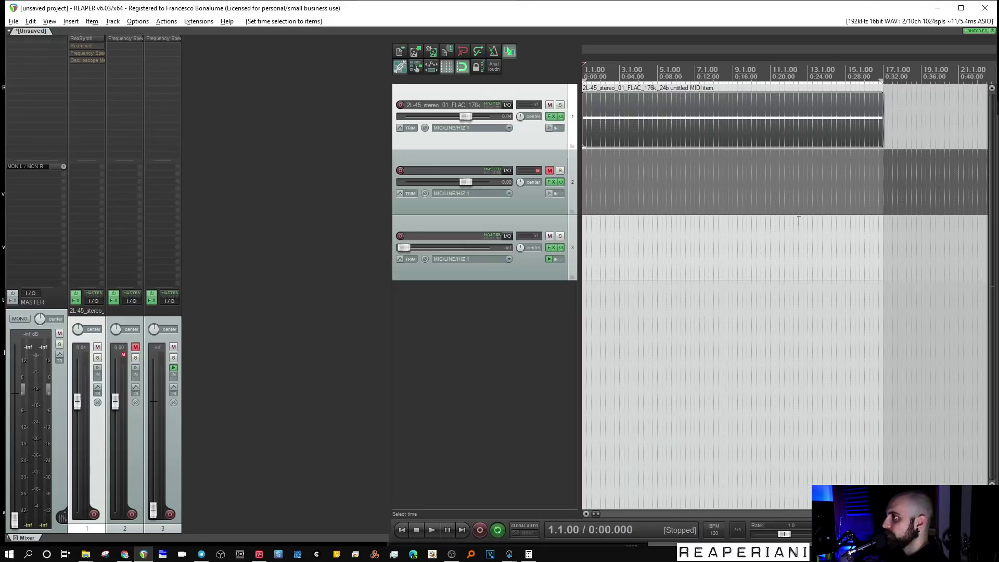
Reset the master volume to 0.00 dB and re-render the time selection at 192000 Hz, overwriting 192.wav in the Export folder.
{"action": "key", "text": "space"}
{"action": "key", "text": "space"}
{"action": "key", "text": "grave"}
{"action": "double_click", "coordinate": [15, 519]}
{"action": "key", "text": "ctrl+alt+r"}
{"action": "key", "text": "Return"}
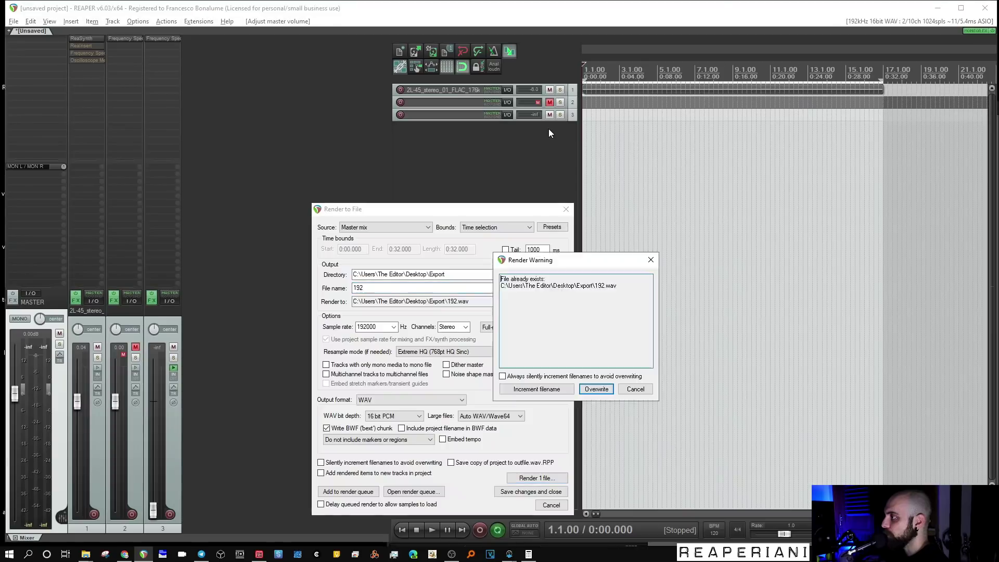
{"action": "key", "text": "Return"}
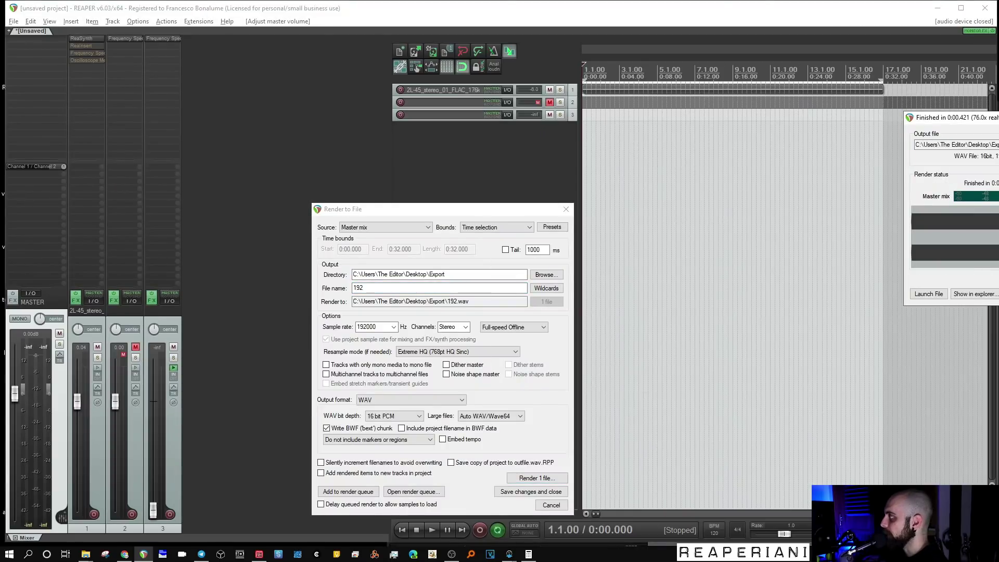
Render the time selection to the Export folder as a WAV named 4410 at a sample rate of 44100 Hz.
{"action": "key", "text": "ctrl+alt+r"}
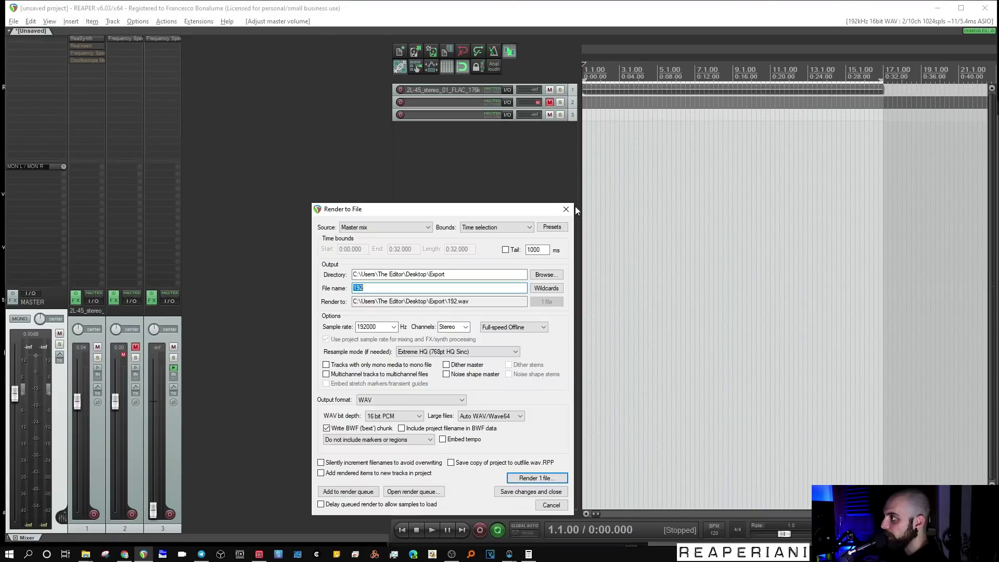
{"action": "left_click", "coordinate": [393, 326]}
{"action": "left_click", "coordinate": [372, 370]}
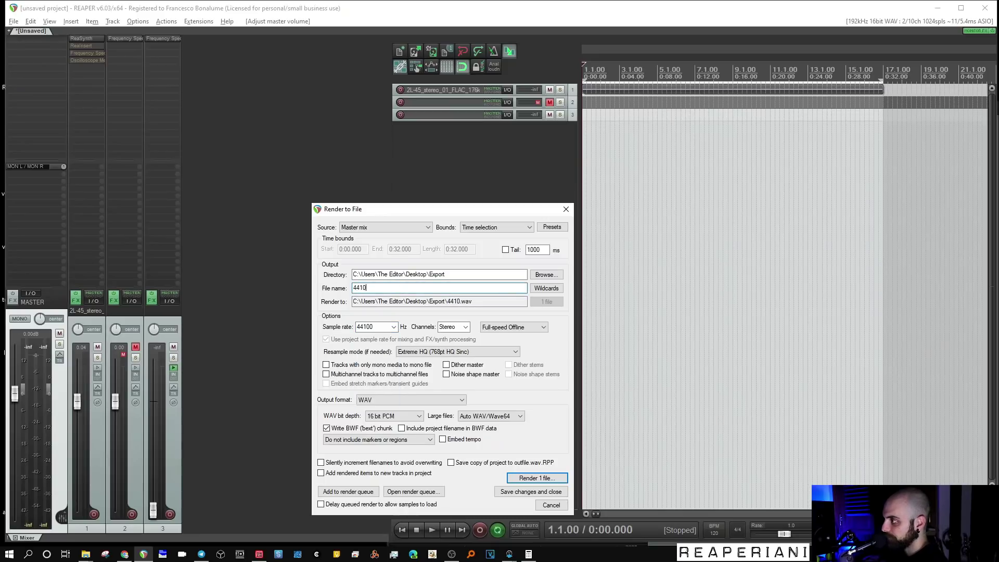
{"action": "key", "text": "Return"}
{"action": "key", "text": "Escape"}
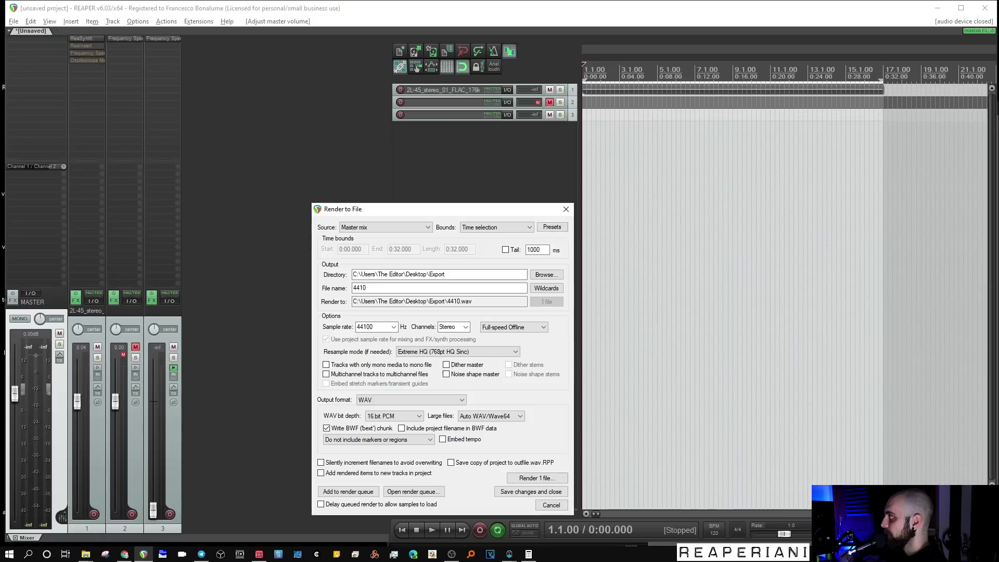
Import 192.wav and 4410.wav from the Export folder onto two new tracks and align both items to the project start.
{"action": "mouse_move", "coordinate": [85, 555]}
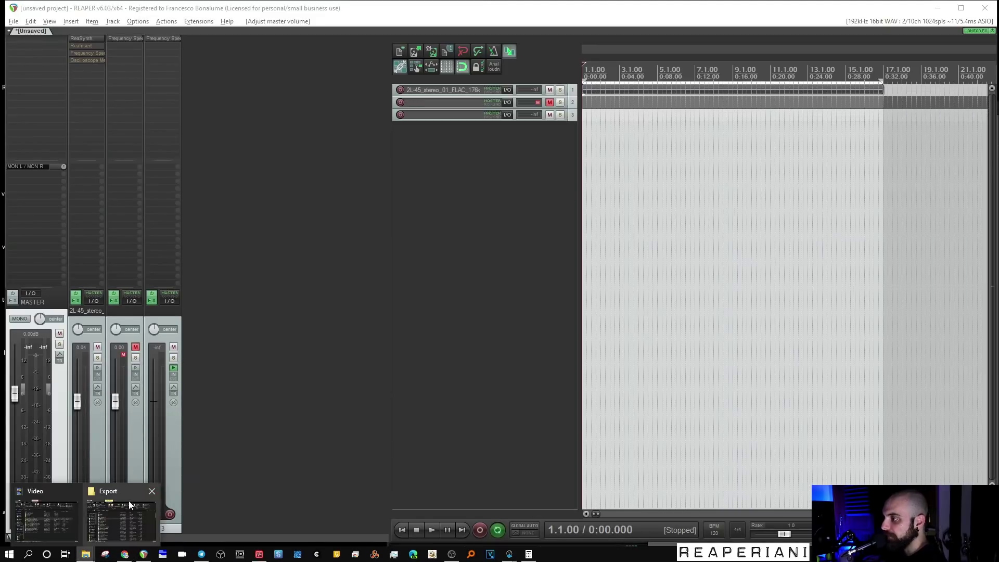
{"action": "left_click", "coordinate": [129, 501]}
{"action": "left_click_drag", "start_coordinate": [905, 404], "coordinate": [615, 156]}
{"action": "left_click_drag", "start_coordinate": [743, 300], "coordinate": [625, 219]}
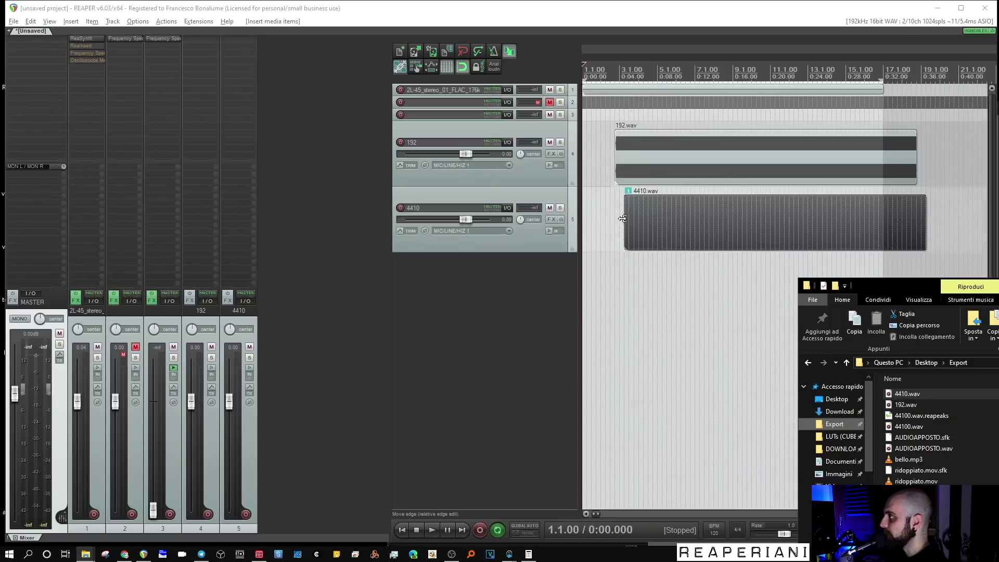
{"action": "left_click_drag", "start_coordinate": [624, 156], "coordinate": [592, 156]}
{"action": "left_click_drag", "start_coordinate": [629, 218], "coordinate": [590, 213]}
Increase the height of the 192 and 4410 tracks and compare their waveforms at sample level around 4 seconds.
{"action": "left_click", "coordinate": [618, 173]}
{"action": "scroll", "coordinate": [791, 180], "scroll_direction": "up", "scroll_amount": 15}
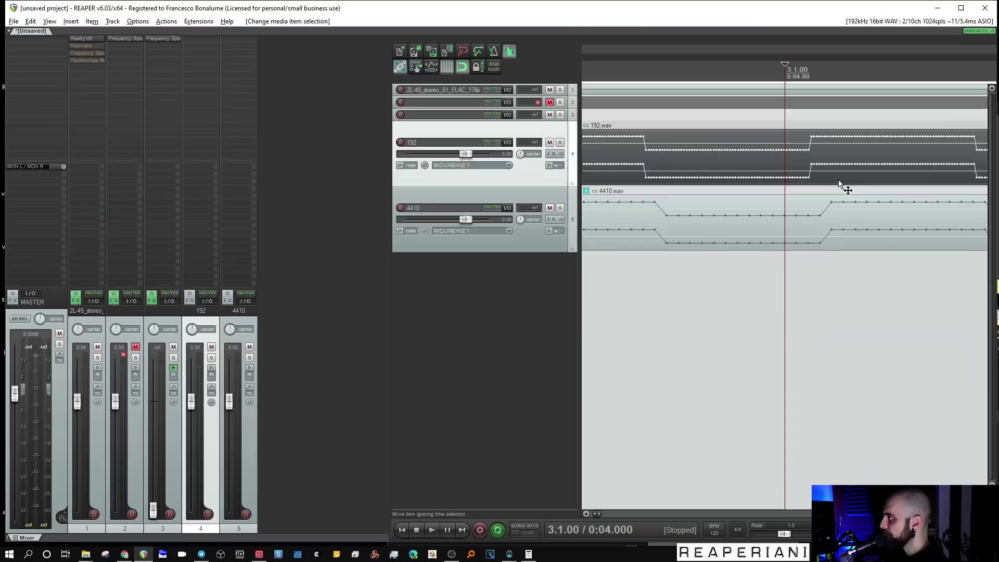
{"action": "left_click", "coordinate": [811, 287]}
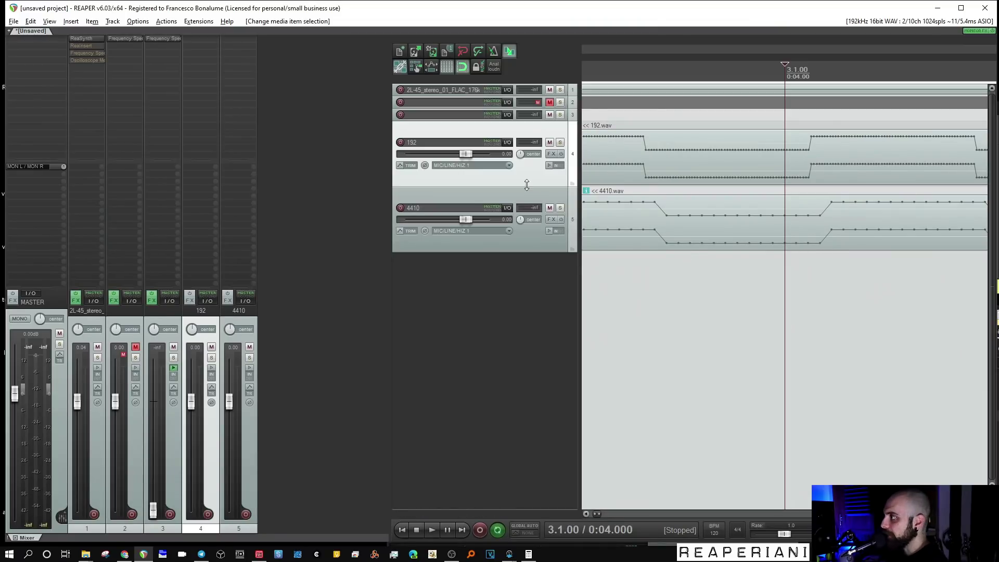
{"action": "left_click_drag", "start_coordinate": [526, 185], "coordinate": [517, 455]}
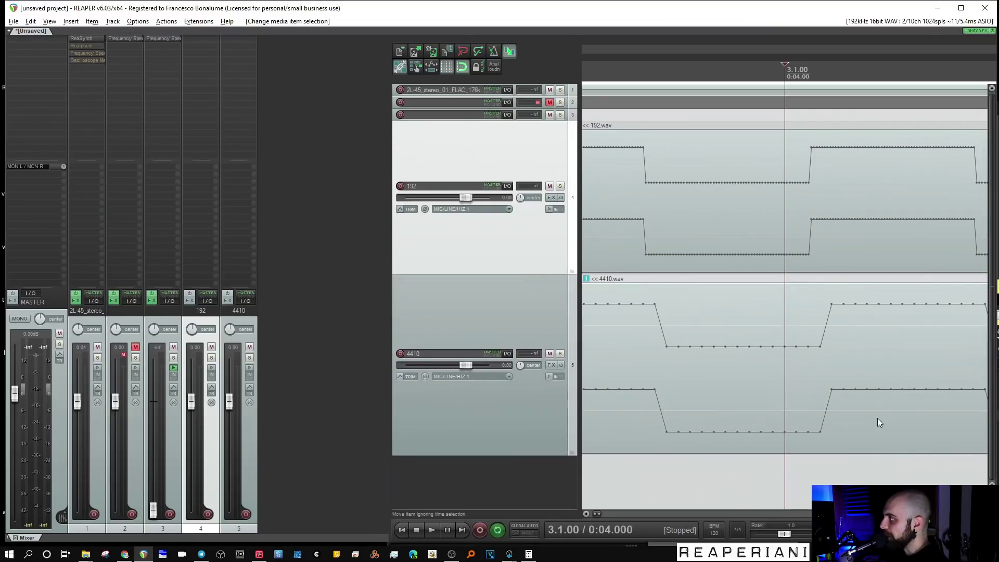
{"action": "left_click", "coordinate": [826, 388]}
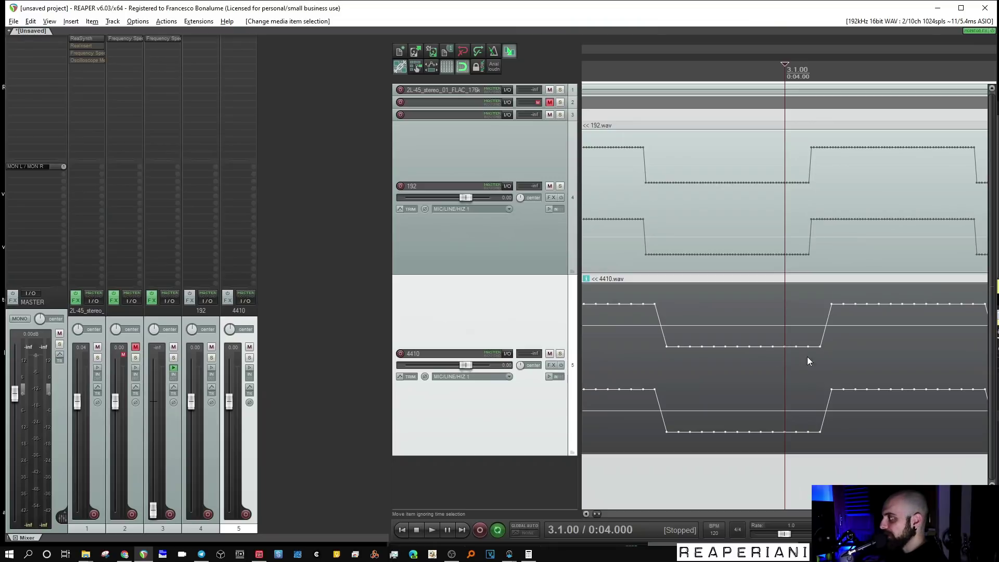
{"action": "scroll", "coordinate": [826, 224], "scroll_direction": "down", "scroll_amount": 3}
{"action": "scroll", "coordinate": [826, 227], "scroll_direction": "up", "scroll_amount": 3}
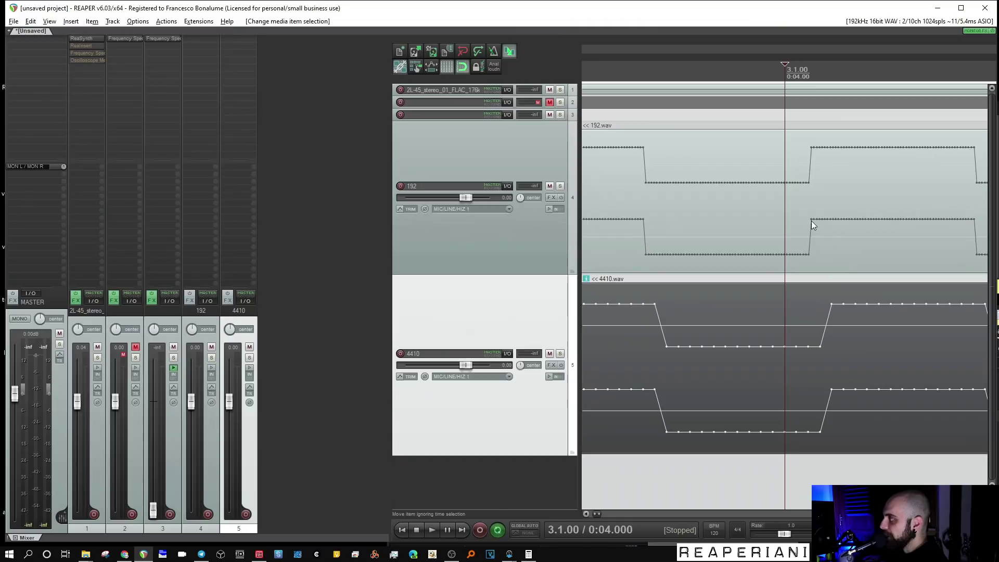
{"action": "left_click", "coordinate": [812, 221]}
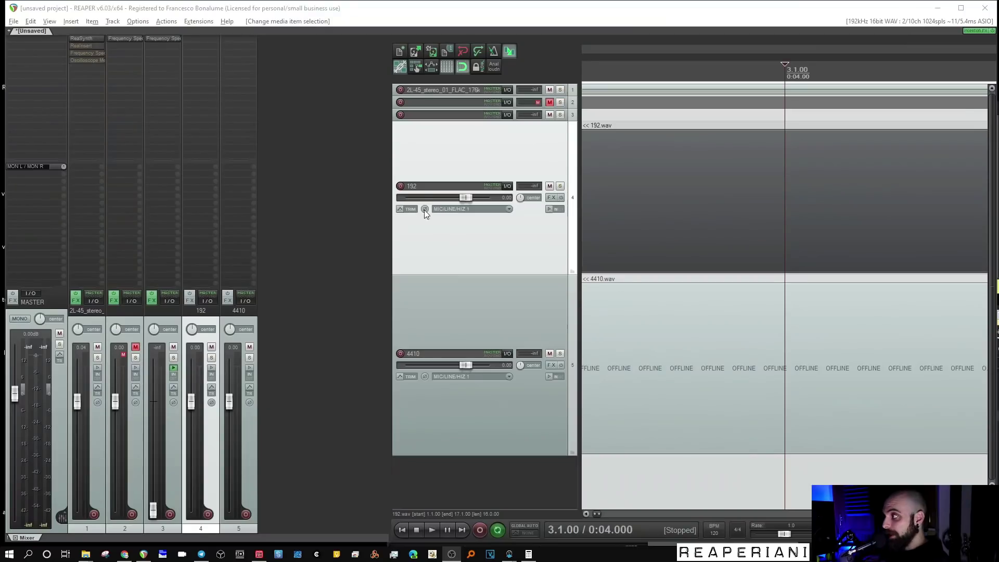
Solo track 1, start playback, re-enable its two meters and open the Oscilloscope Meter.
{"action": "left_click", "coordinate": [559, 91]}
{"action": "key", "text": "space"}
{"action": "left_click", "coordinate": [96, 52], "text": "shift"}
{"action": "left_click", "coordinate": [83, 60]}
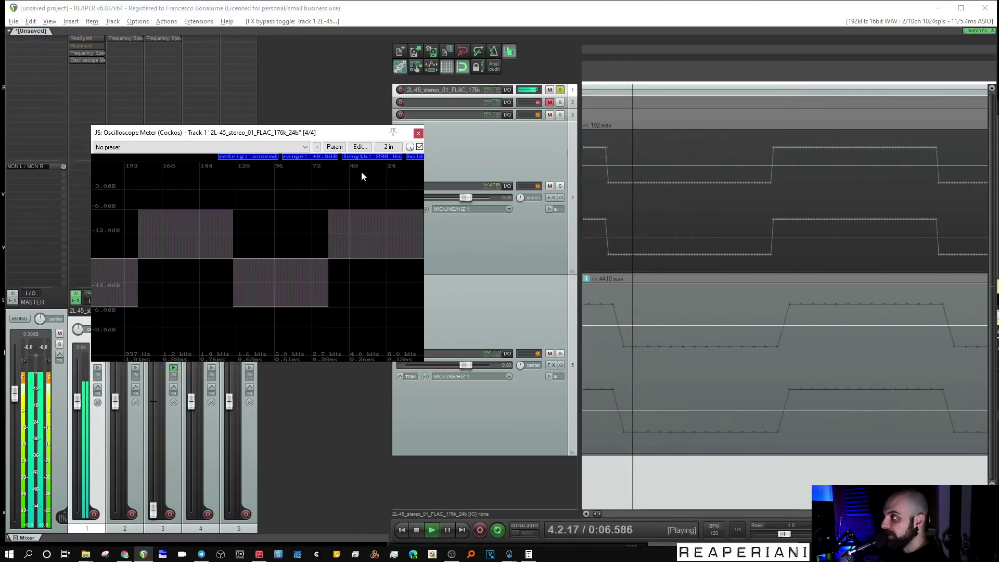
Add the JS: ReEQ effect to track 1 and place its window beside the oscilloscope.
{"action": "type", "text": "freeq"}
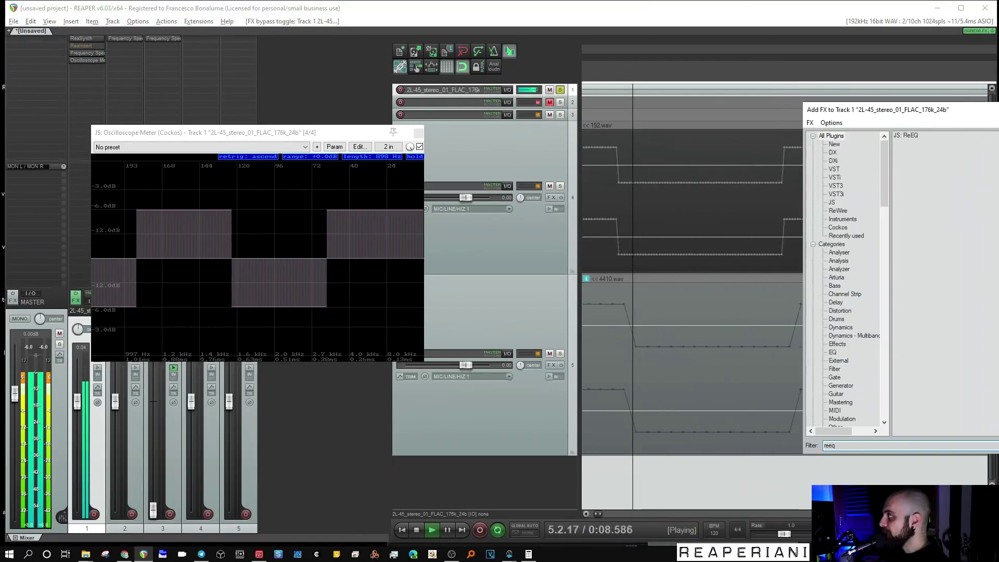
{"action": "double_click", "coordinate": [917, 136]}
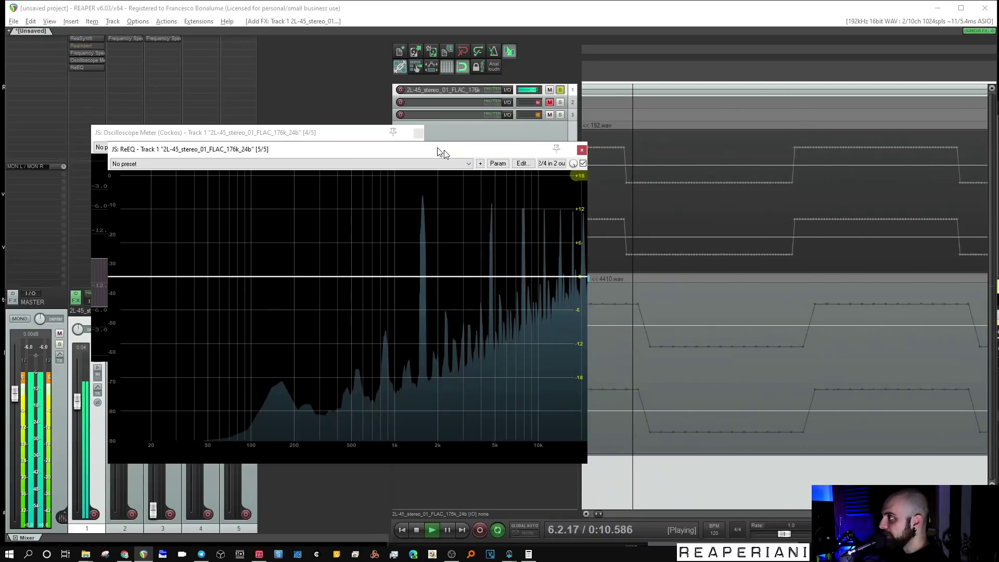
{"action": "left_click_drag", "start_coordinate": [438, 135], "coordinate": [761, 180]}
Create a ReEQ band at about 2.85 kHz, shape it as a High Cut and set its slope to 120dB.
{"action": "double_click", "coordinate": [763, 300]}
{"action": "right_click", "coordinate": [763, 301]}
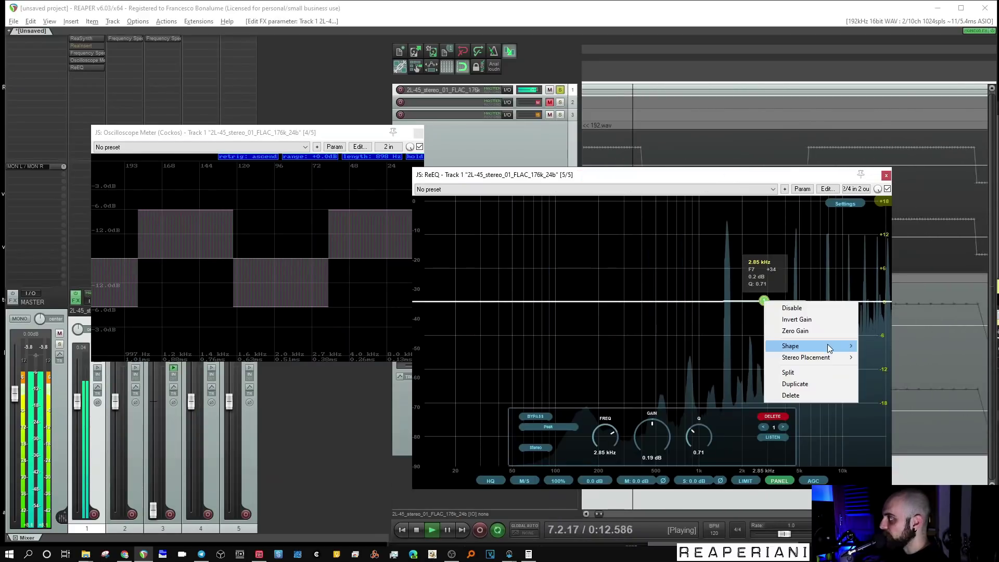
{"action": "mouse_move", "coordinate": [832, 346]}
{"action": "left_click", "coordinate": [885, 404]}
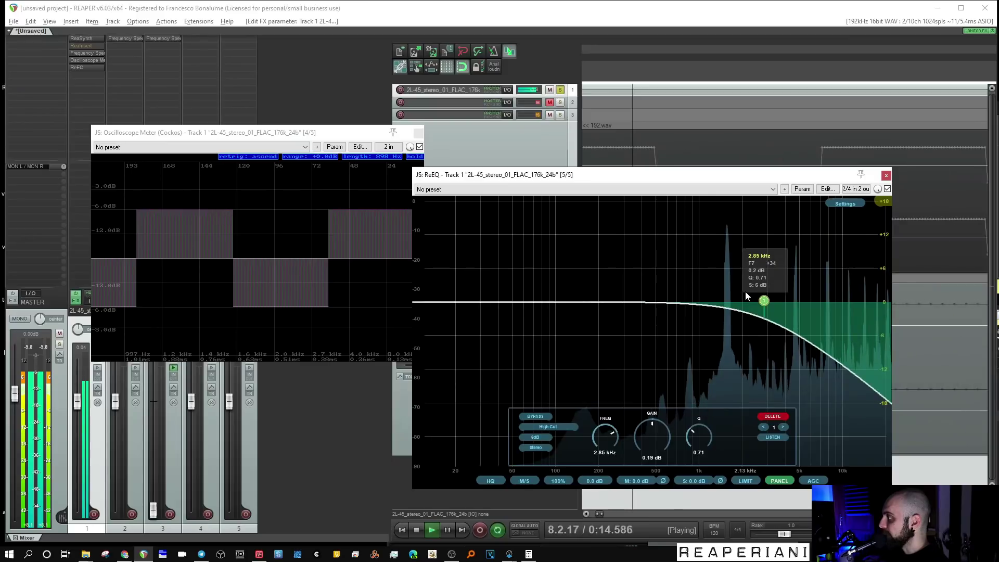
{"action": "right_click", "coordinate": [763, 302]}
{"action": "mouse_move", "coordinate": [800, 361]}
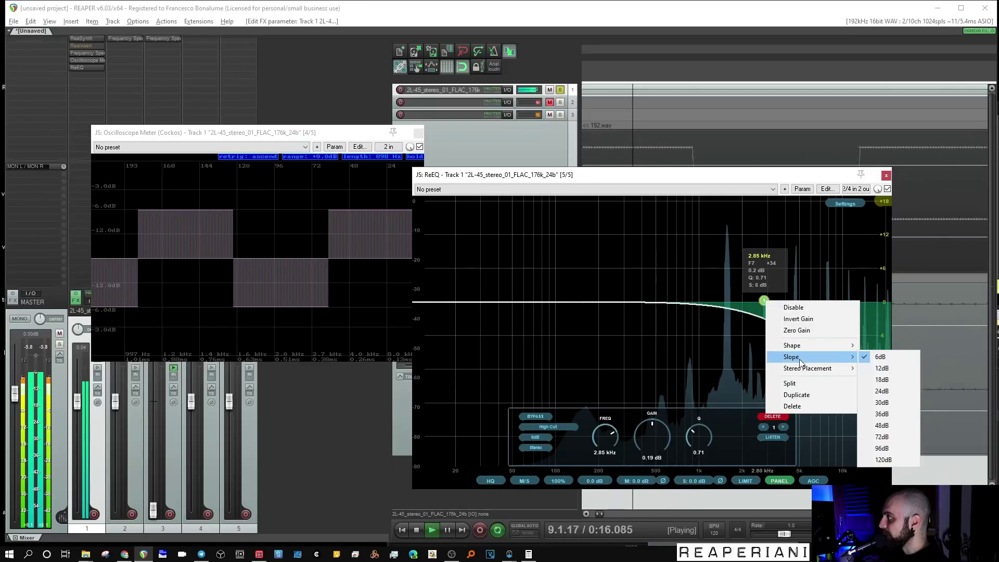
{"action": "left_click", "coordinate": [879, 460]}
Place ReEQ before the Oscilloscope Meter and sweep the high cut between about 11 kHz and the upper end of the spectrum.
{"action": "left_click_drag", "start_coordinate": [79, 67], "coordinate": [83, 58]}
{"action": "left_click_drag", "start_coordinate": [763, 300], "coordinate": [905, 288]}
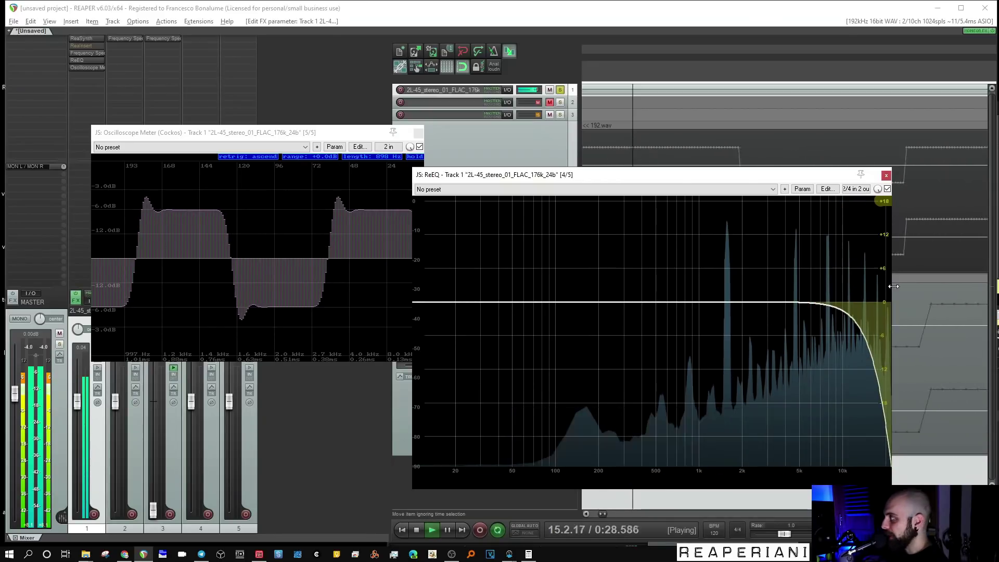
{"action": "mouse_move", "coordinate": [889, 286]}
{"action": "left_click_drag", "start_coordinate": [889, 286], "coordinate": [886, 290]}
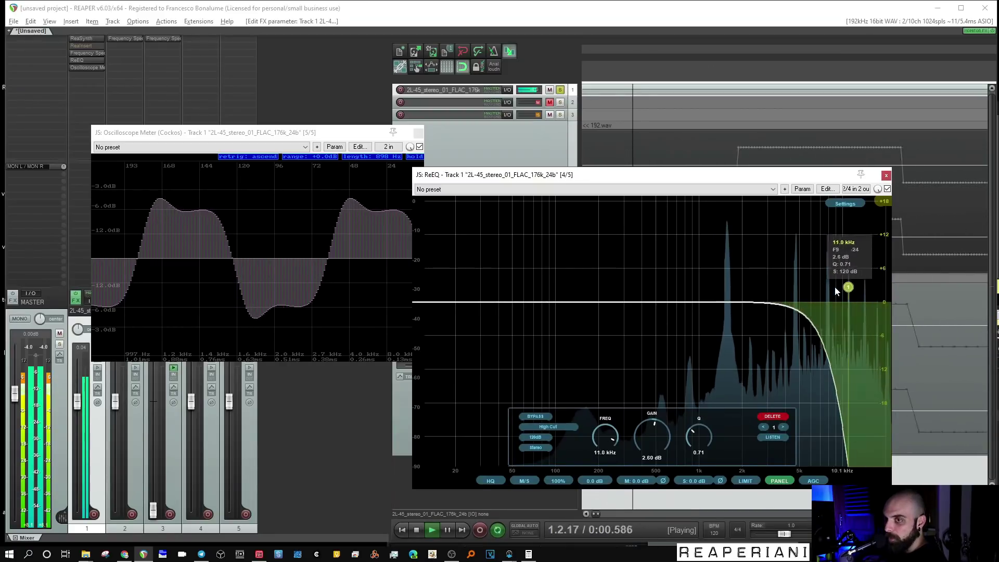
{"action": "left_click_drag", "start_coordinate": [887, 290], "coordinate": [904, 289]}
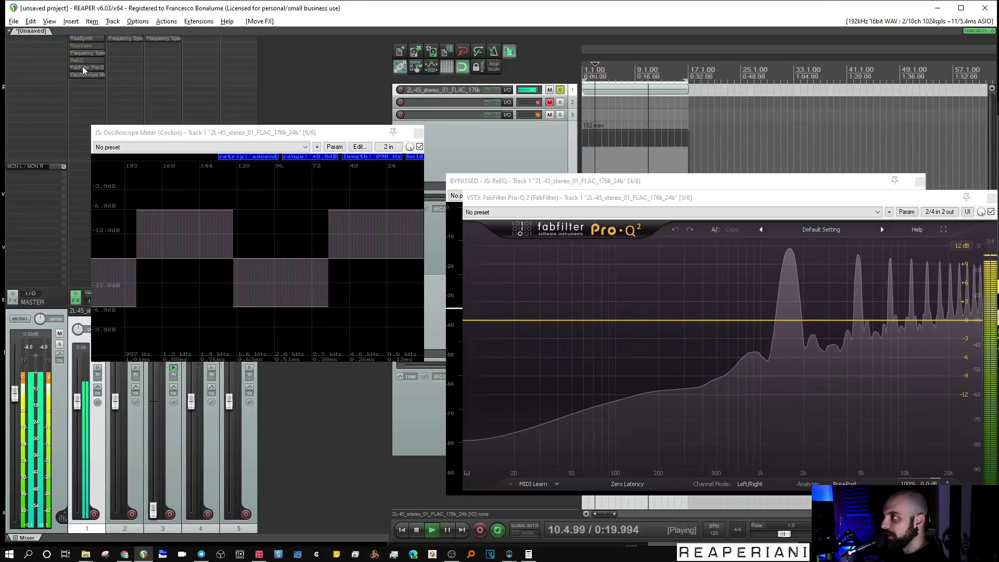
Create a band in FabFilter Pro-Q 2 at about 4542 Hz, shape it as a High Cut and set its slope to 96 dB/oct.
{"action": "left_click", "coordinate": [855, 321]}
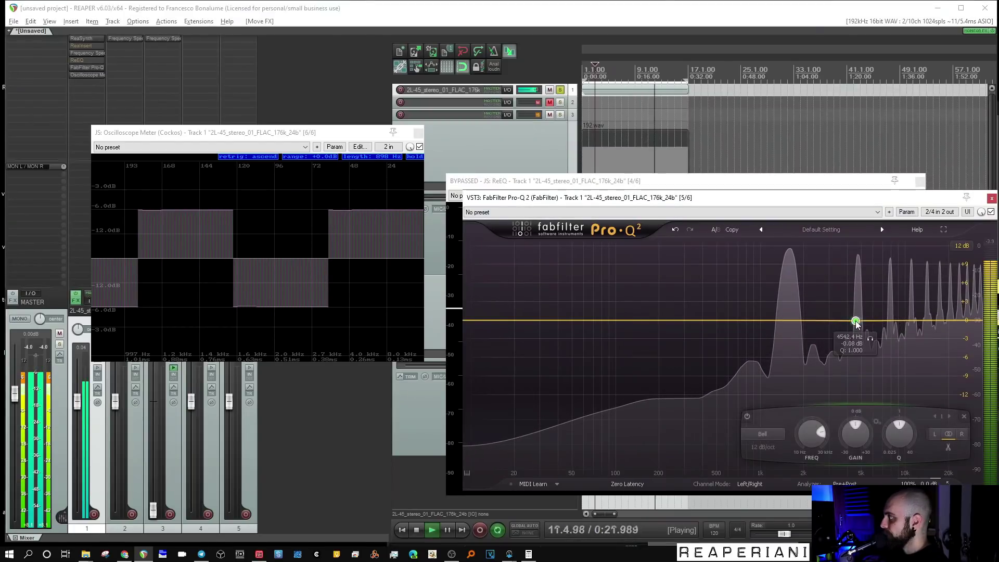
{"action": "right_click", "coordinate": [855, 321]}
{"action": "mouse_move", "coordinate": [884, 339]}
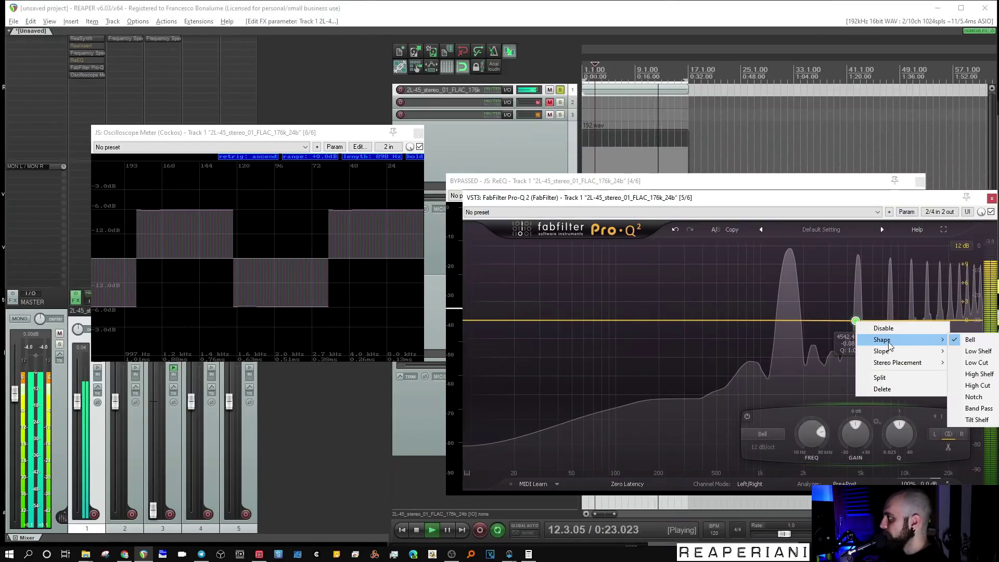
{"action": "left_click", "coordinate": [988, 386]}
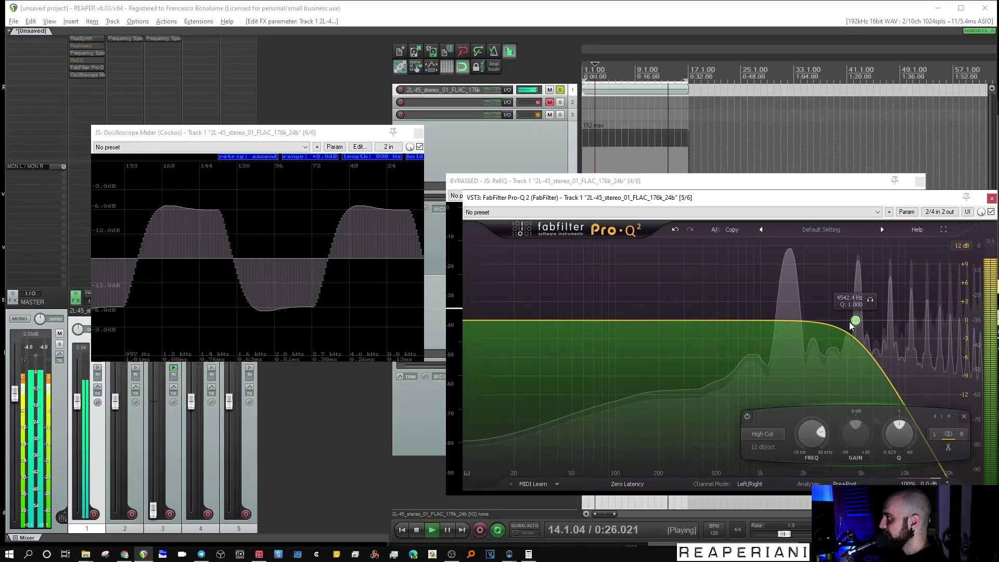
{"action": "right_click", "coordinate": [855, 321]}
{"action": "mouse_move", "coordinate": [883, 353]}
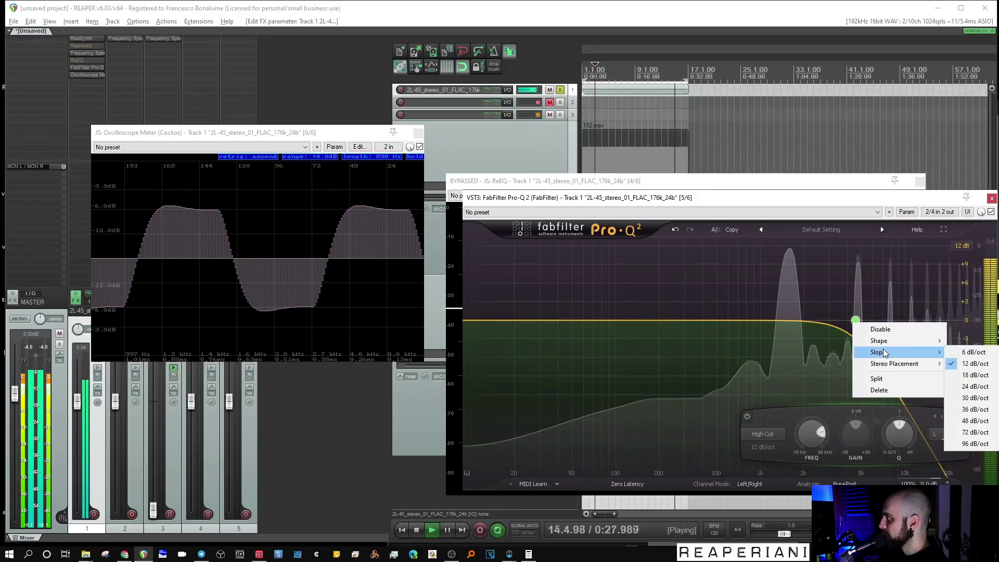
{"action": "mouse_move", "coordinate": [915, 341]}
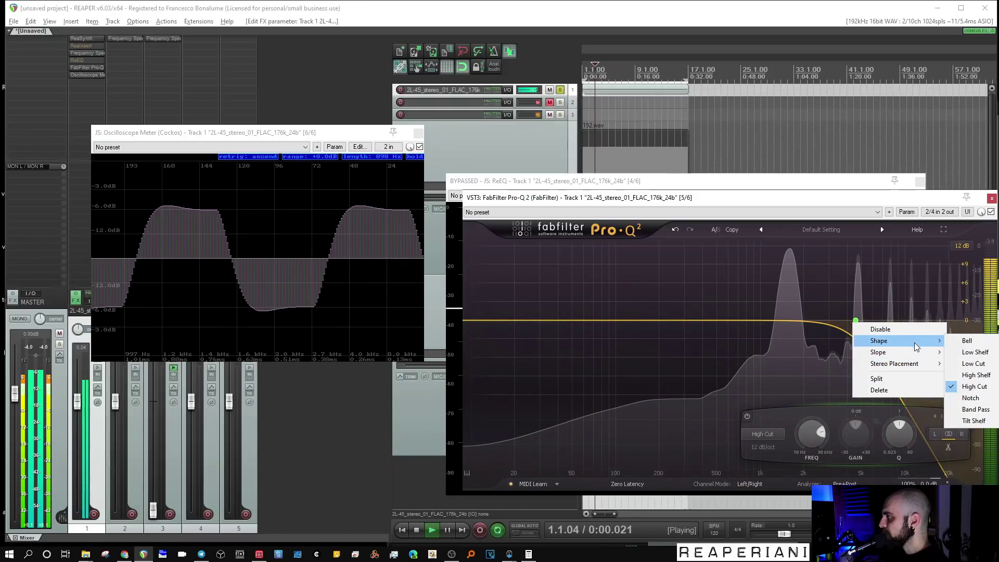
{"action": "left_click", "coordinate": [974, 443]}
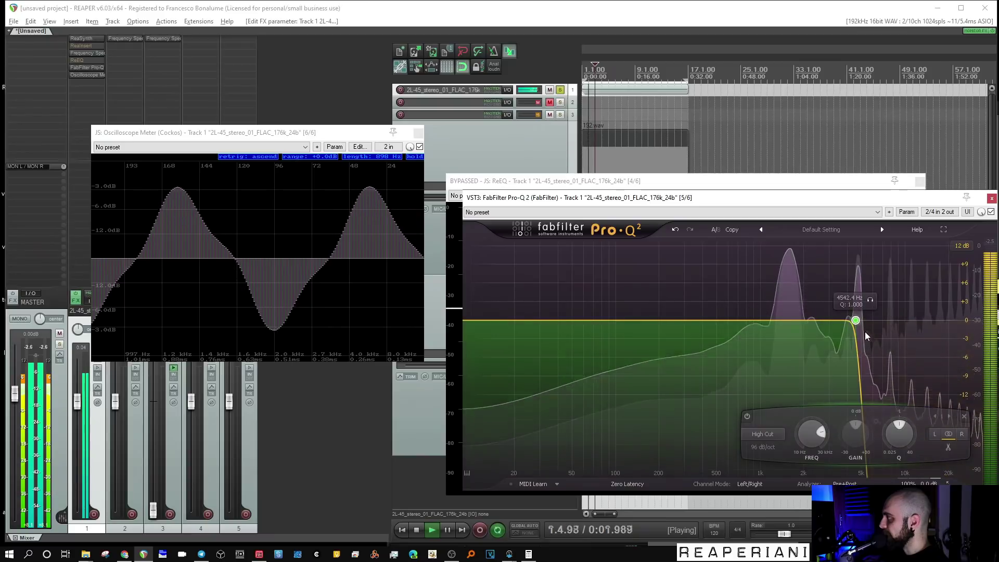
Raise the Pro-Q 2 high cut's frequency to about 23 kHz and observe the waveform in the oscilloscope.
{"action": "left_click_drag", "start_coordinate": [855, 321], "coordinate": [980, 328]}
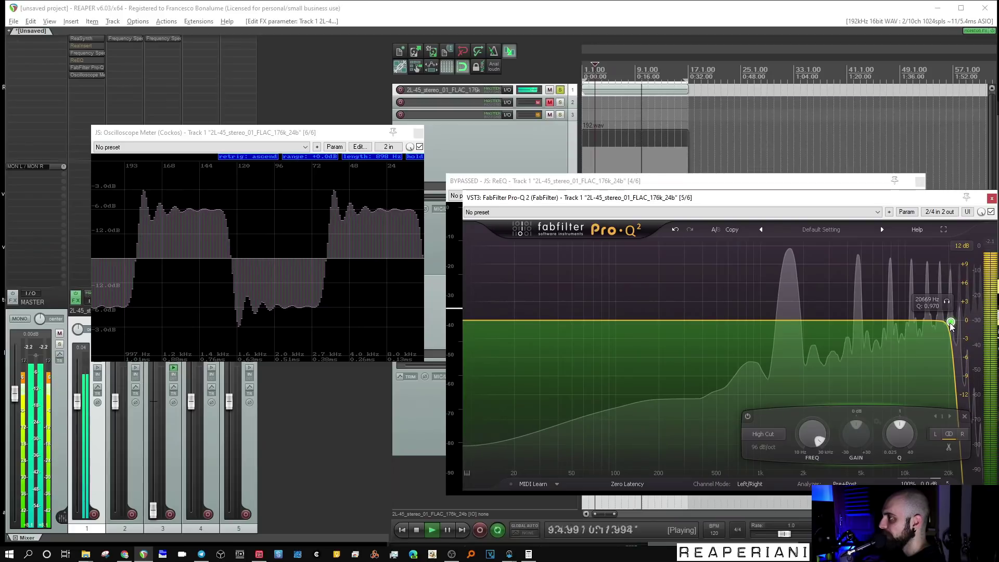
{"action": "left_click_drag", "start_coordinate": [958, 326], "coordinate": [975, 326]}
{"action": "scroll", "coordinate": [988, 329], "scroll_direction": "up", "scroll_amount": 1}
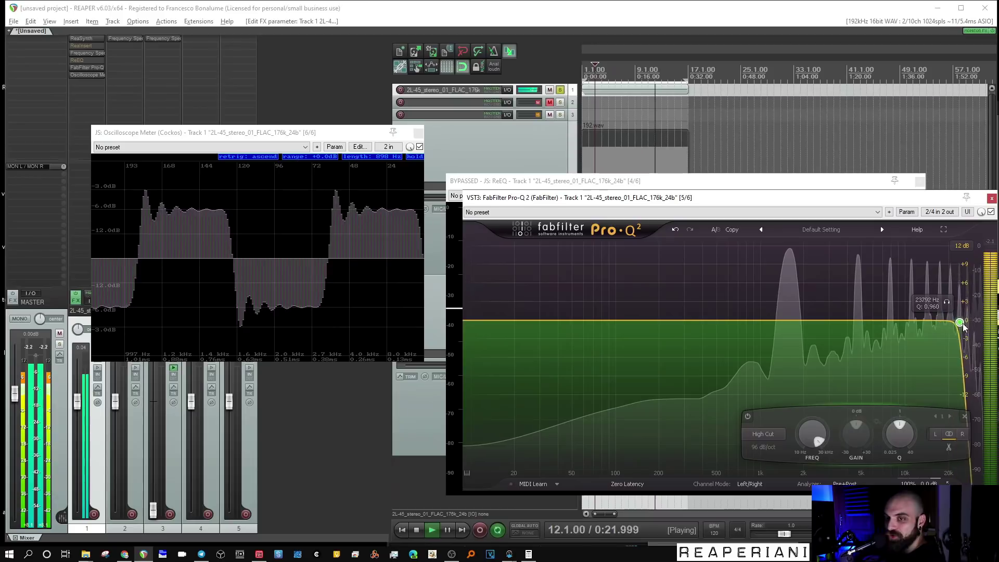